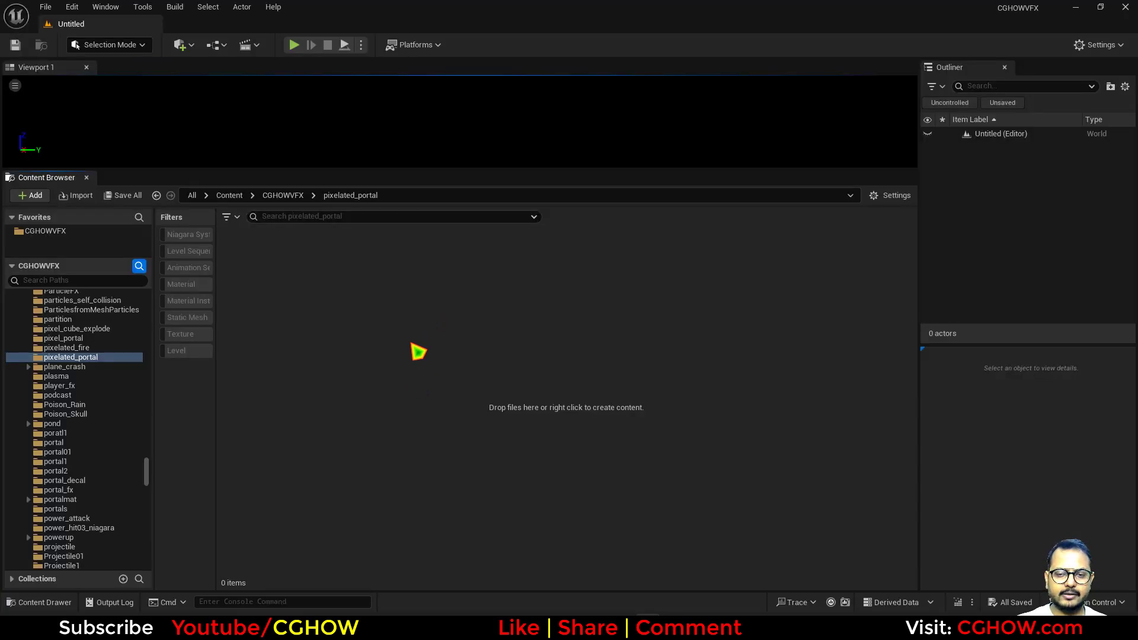
Step: Create a material named M_ring in the pixelated_portal folder, open it and switch its preview shape to a plane
right_click(418, 352)
left_click(295, 381)
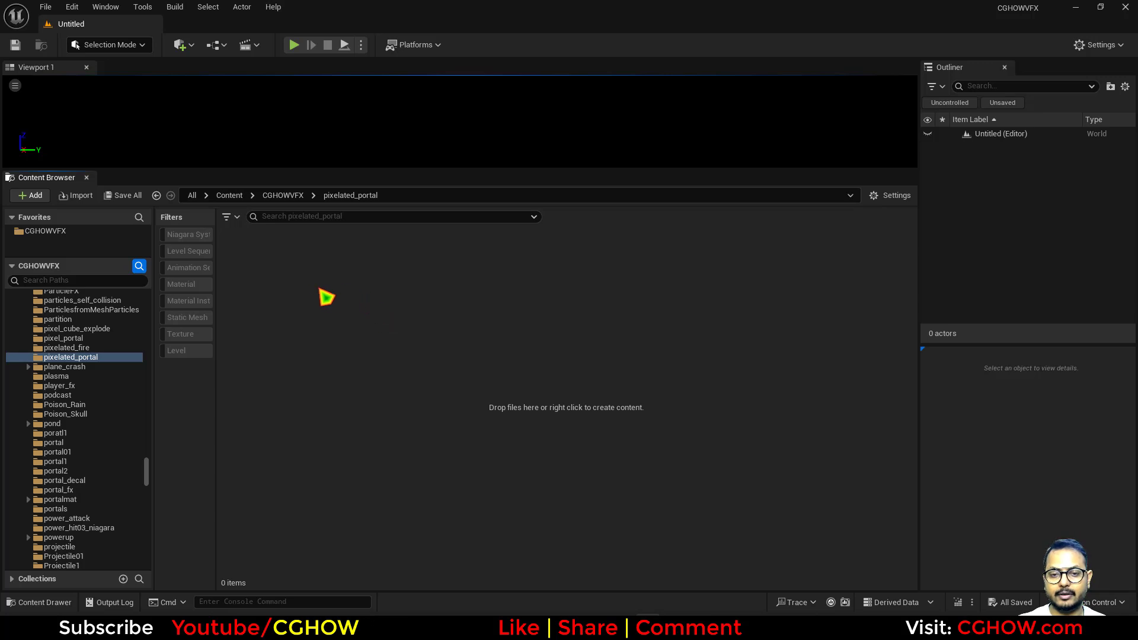
right_click(323, 298)
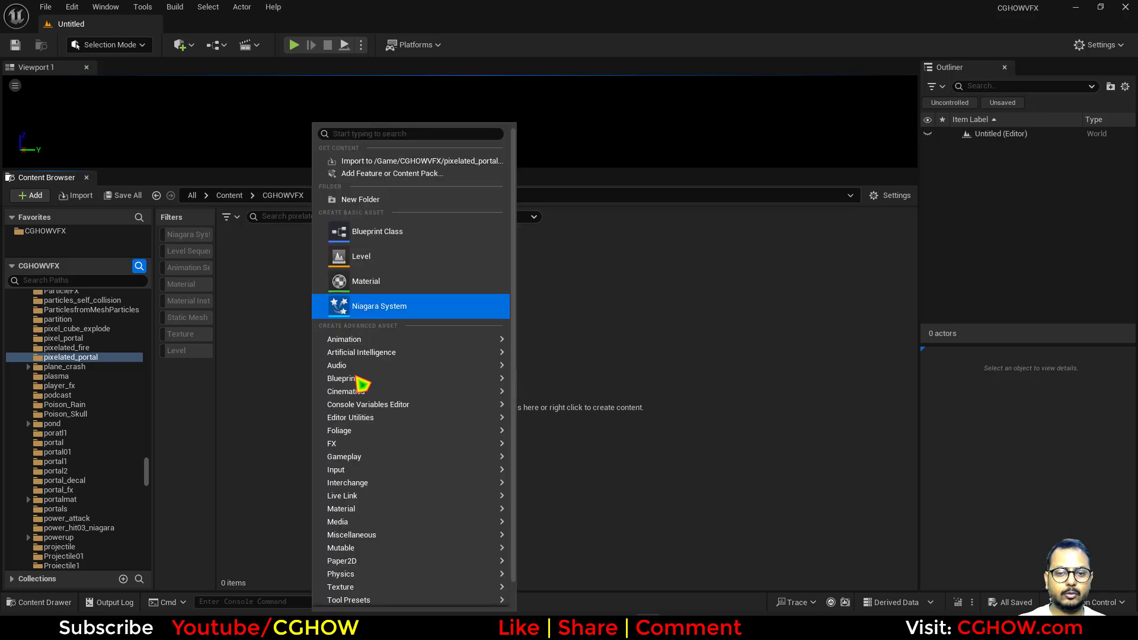
left_click(399, 285)
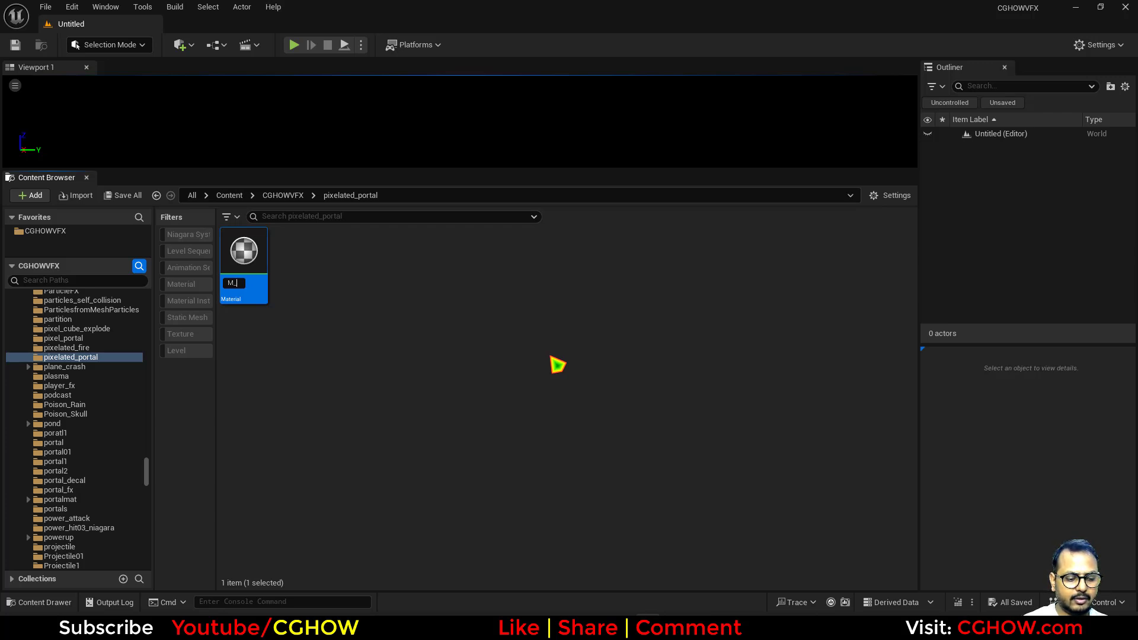
key("Return")
key("Return")
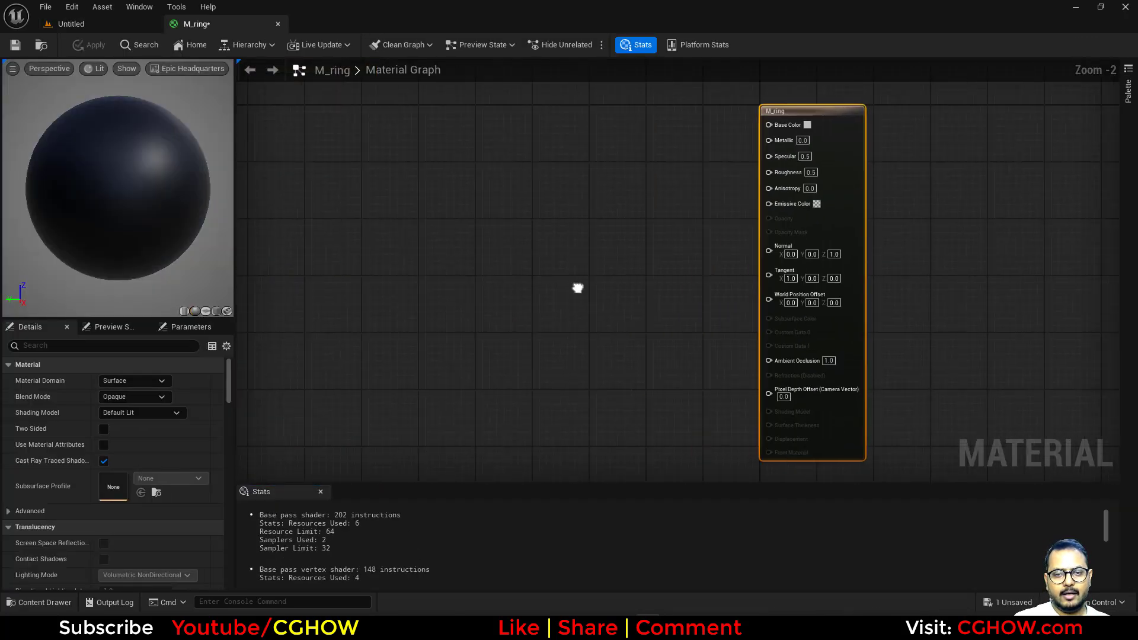
left_click(205, 312)
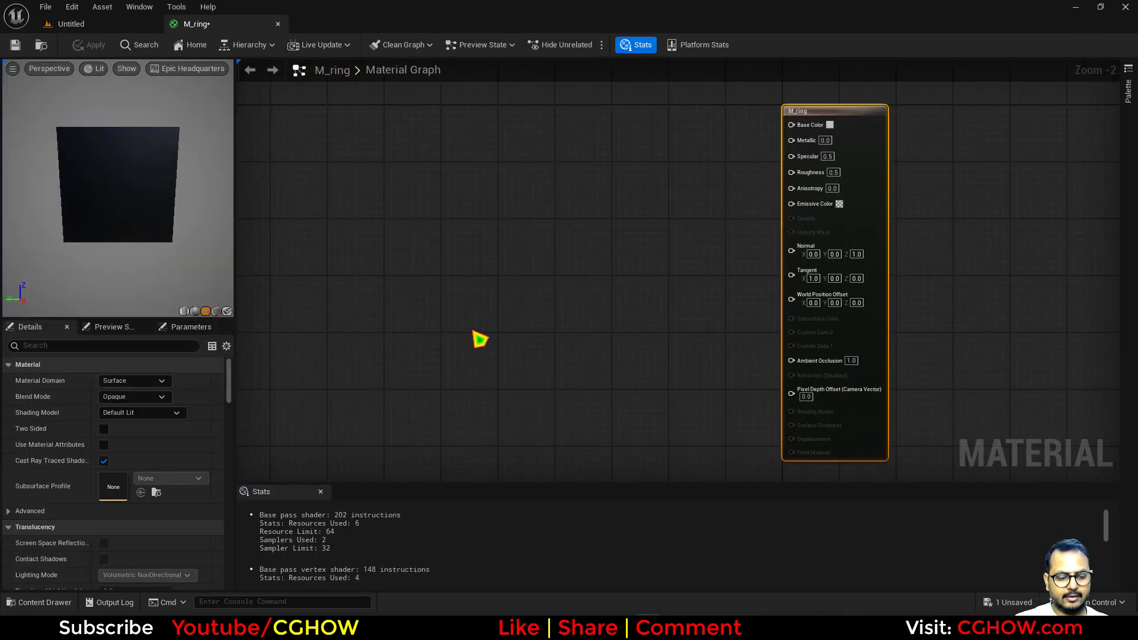
right_click_drag(448, 337, 424, 285)
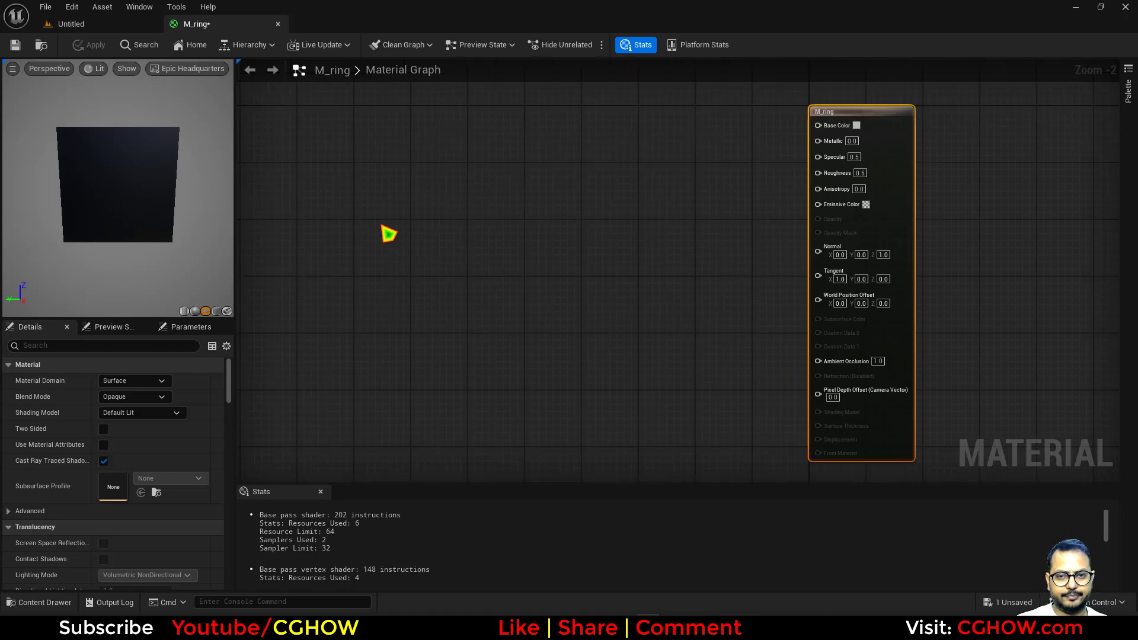
key("t")
left_click(363, 193)
key("Delete")
Step: Add a RadialGradientExponential node to the M_ring material graph
right_click(389, 194)
type("rad")
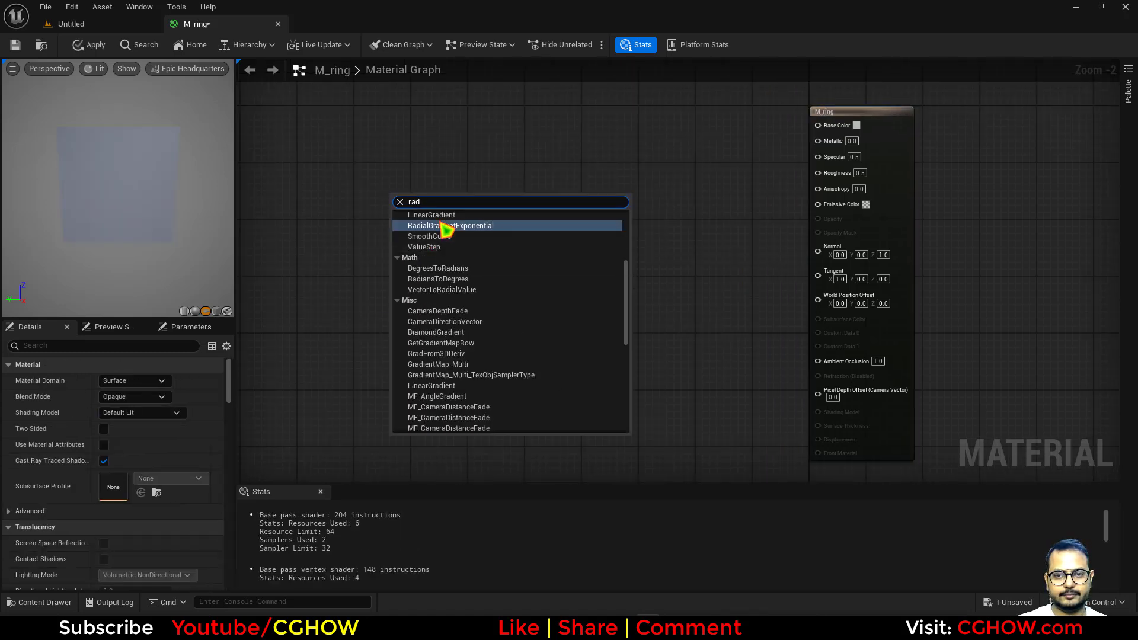
left_click(445, 226)
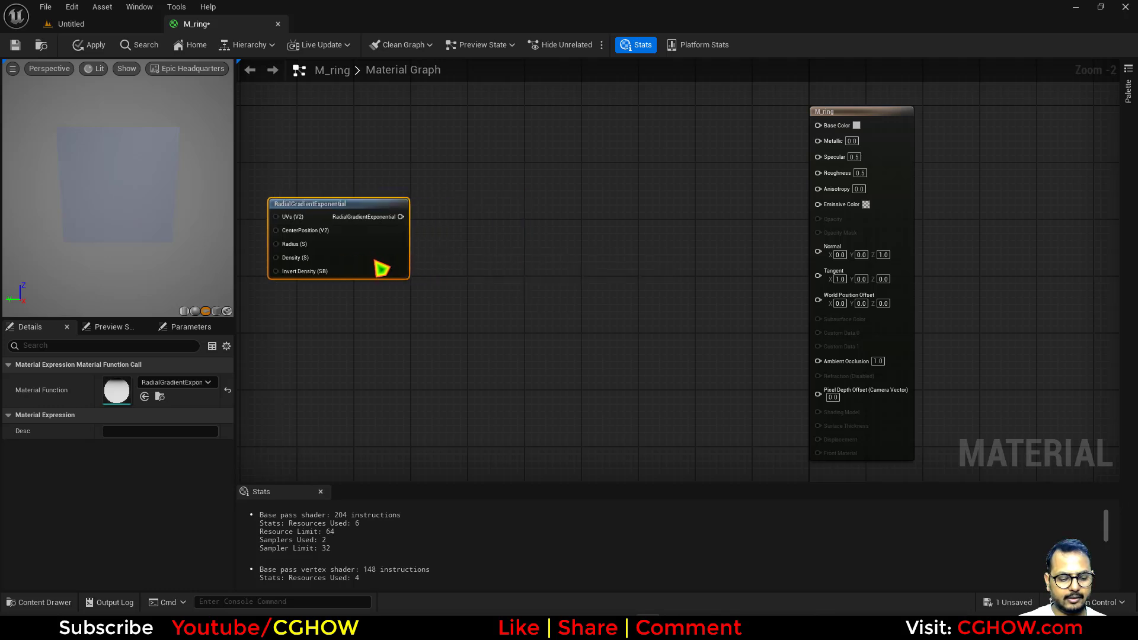
Step: Configure M_ring with the Translucent blend mode, the Unlit shading model and two-sided rendering
left_click(894, 151)
left_click(151, 397)
left_click(148, 432)
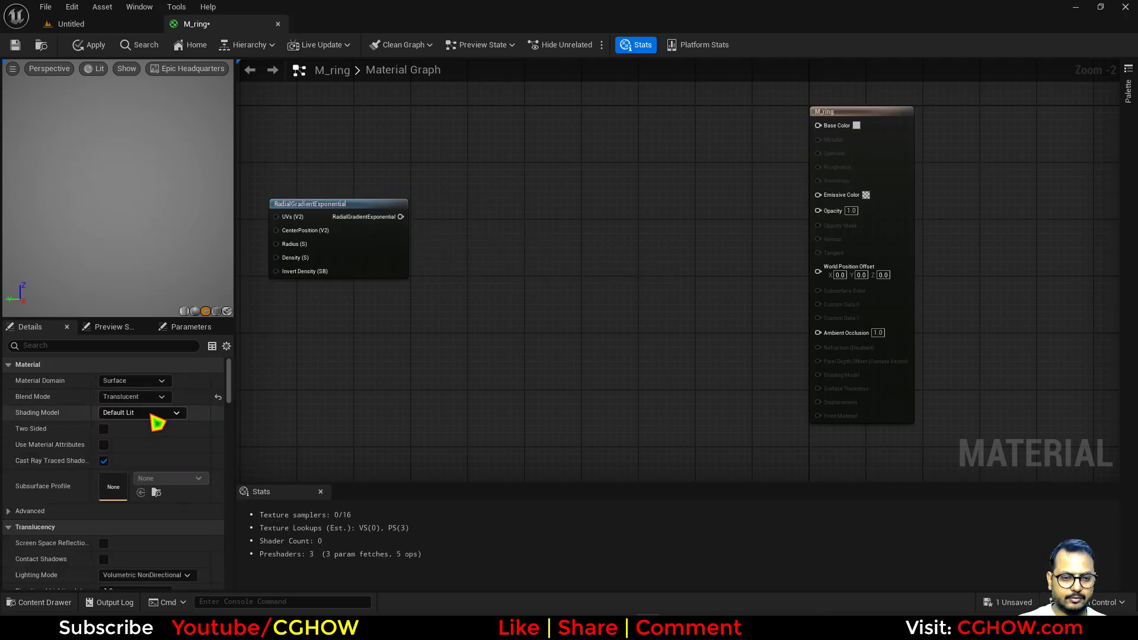
left_click(153, 414)
left_click(133, 426)
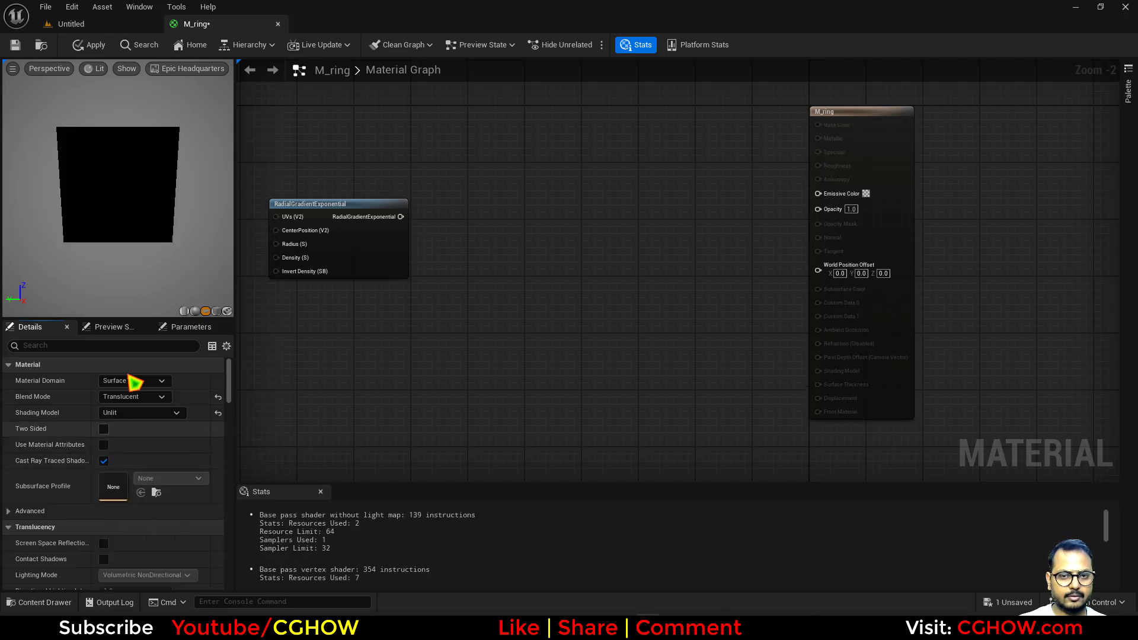
left_click(104, 428)
Step: Connect the RadialGradientExponential output to the material's Emissive Color and reposition the gradient node
left_click_drag(398, 217, 818, 194)
left_click_drag(376, 267, 424, 260)
scroll(262, 302, "up", 2)
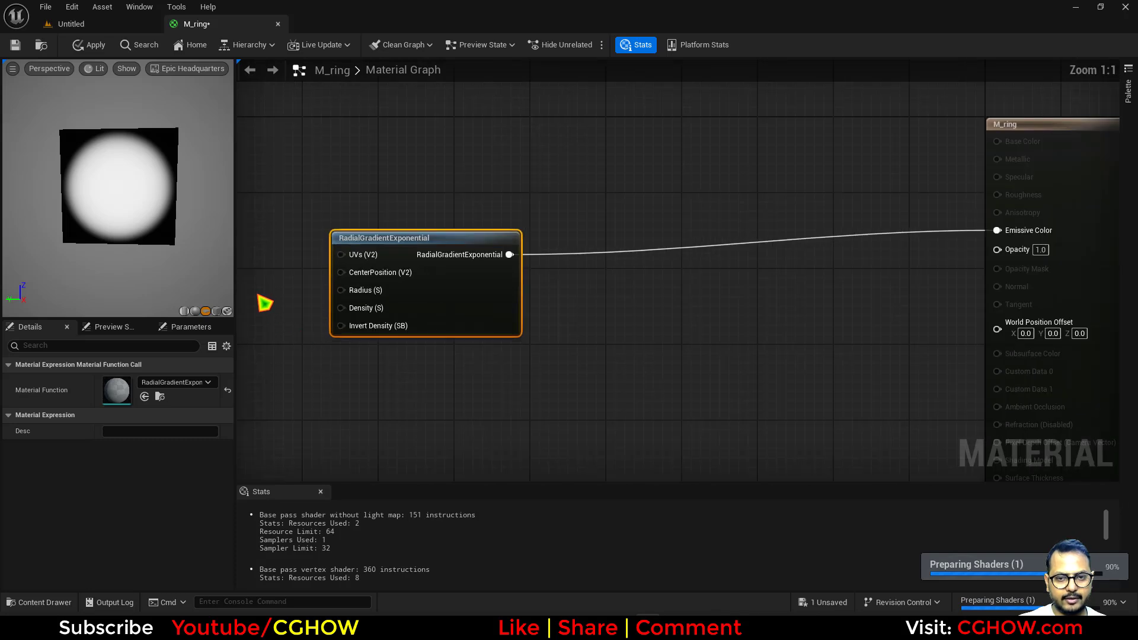
Step: Add a constant with the value 50 and feed it into the radial gradient's Density input
left_click(261, 302)
left_click_drag(326, 320, 283, 298)
left_click(313, 339)
left_click(304, 320)
type("50")
key("Return")
Step: Duplicate the RadialGradientExponential node and place the copy just below the original
left_click(451, 320)
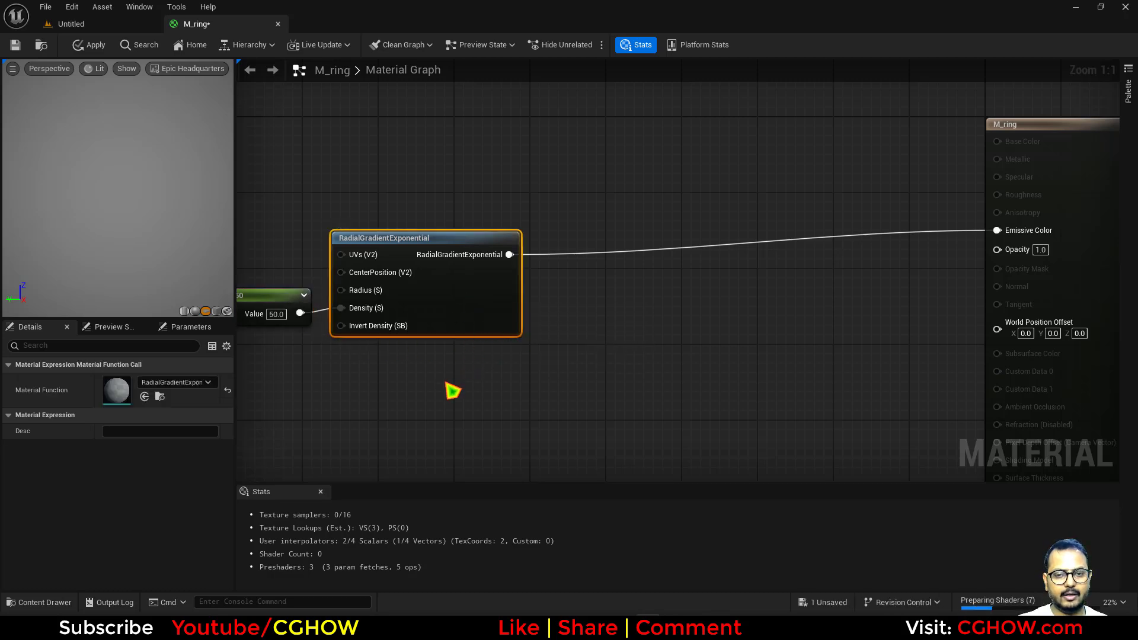
key("ctrl+d")
right_click_drag(371, 388, 412, 280)
right_click_drag(532, 334, 499, 413)
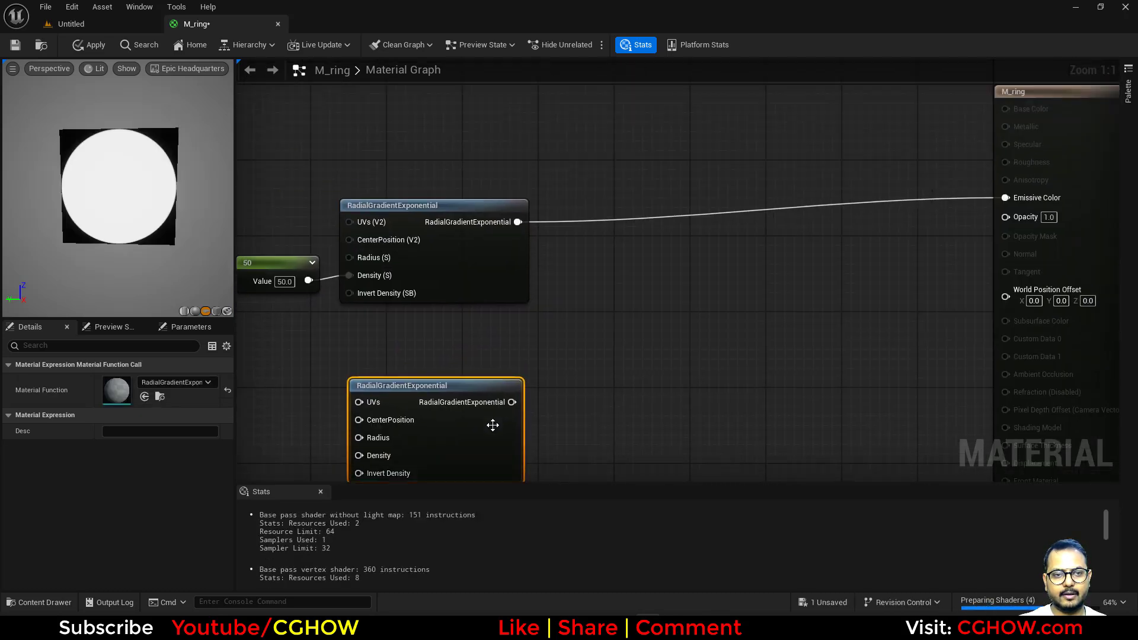
left_click_drag(490, 452, 471, 413)
left_click(527, 354)
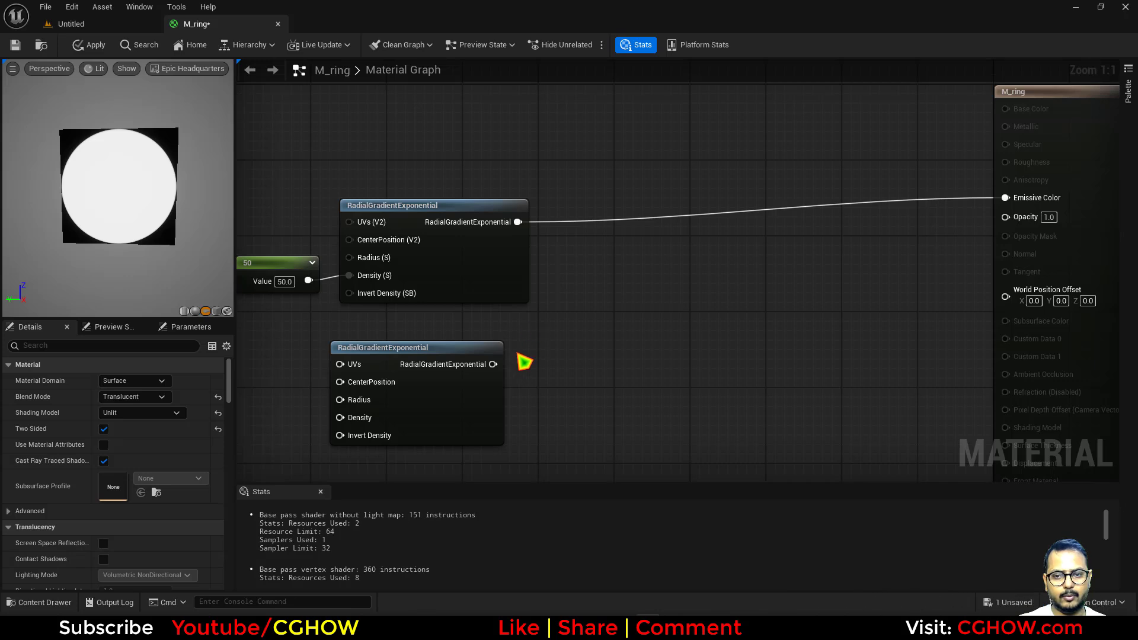
Step: Feed the duplicated radial gradient into a new One Minus (1-x) node and preview that node
key("o")
left_click(525, 325)
left_click_drag(492, 364, 535, 350)
key("space")
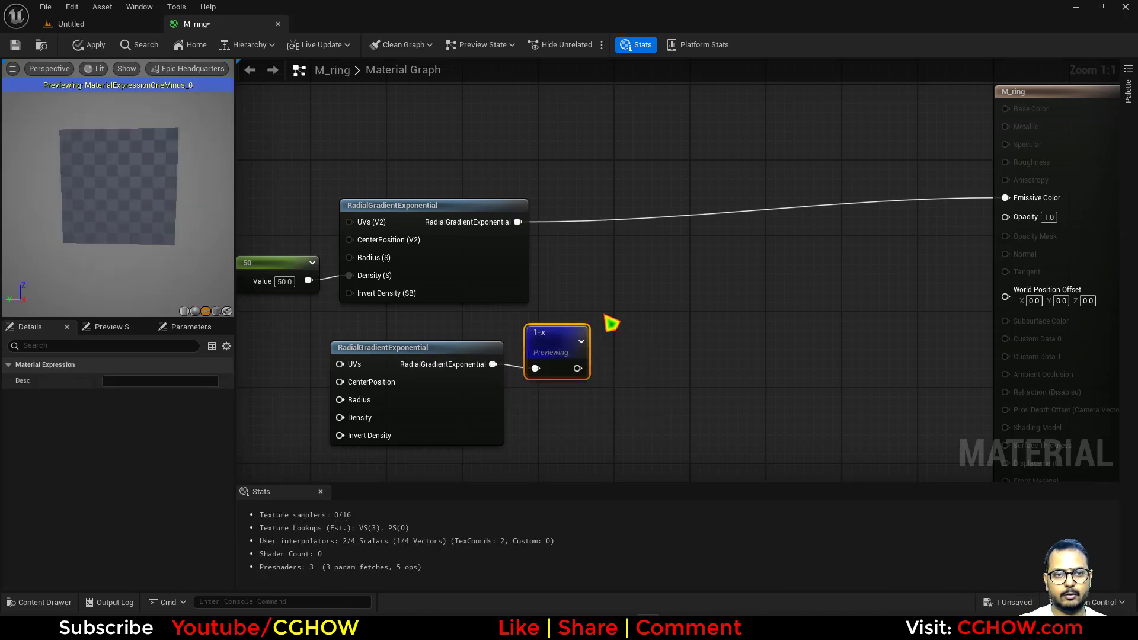
right_click_drag(611, 323, 589, 384)
left_click_drag(519, 399, 523, 396)
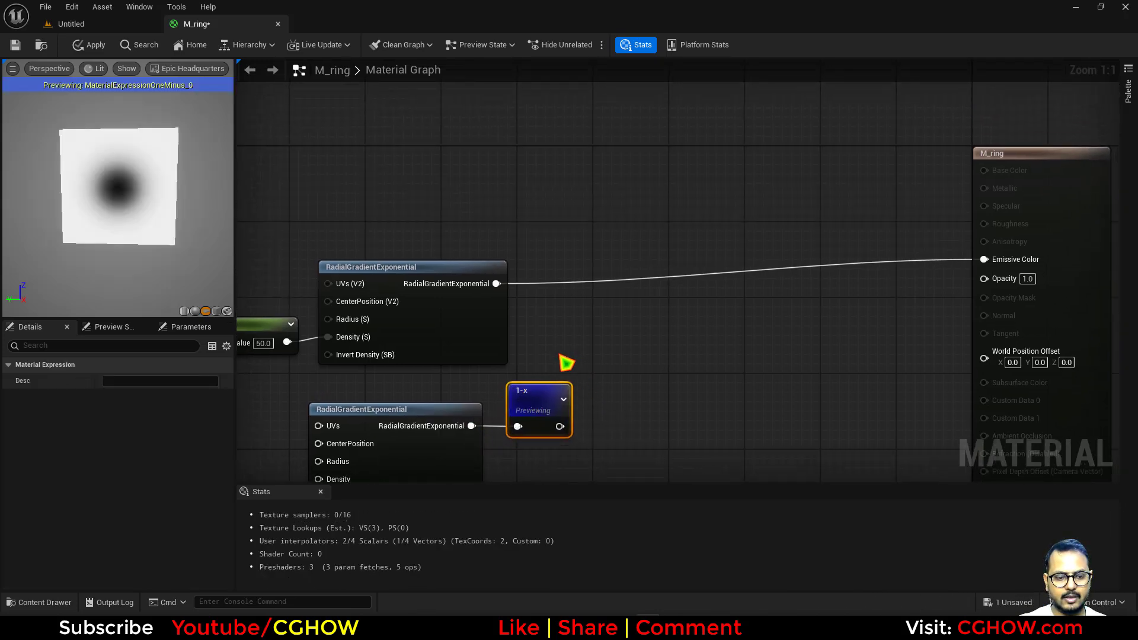
Step: Multiply the upper radial gradient by the 1-x result in a new Multiply node and preview it
right_click_drag(566, 363, 544, 388)
left_click(572, 340)
left_click_drag(538, 451, 579, 379)
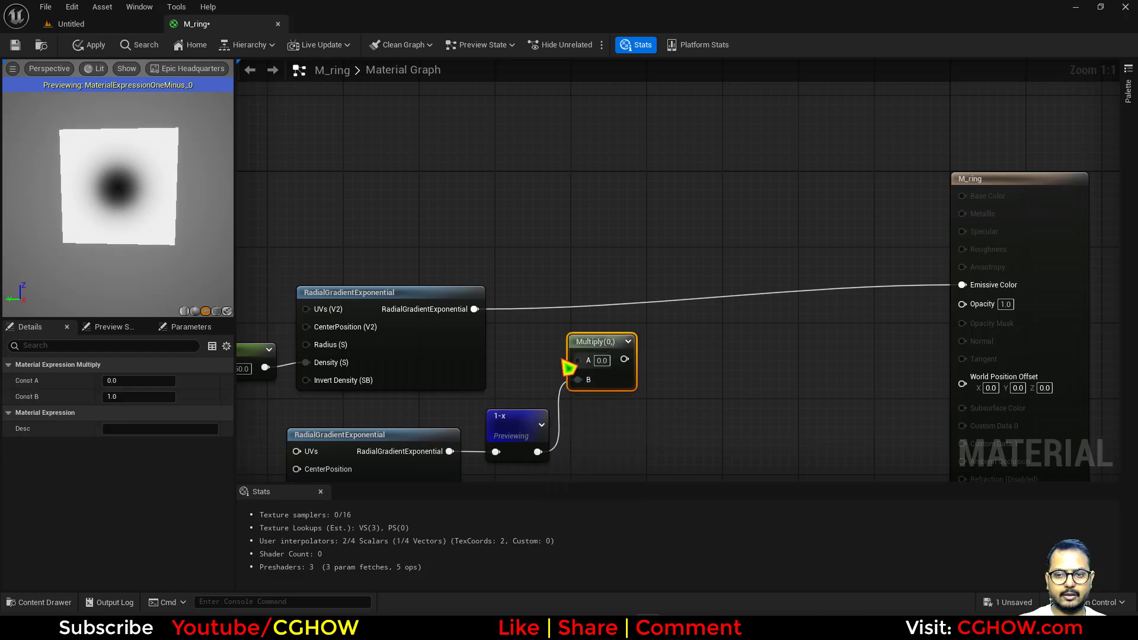
left_click_drag(476, 310, 578, 360)
key("space")
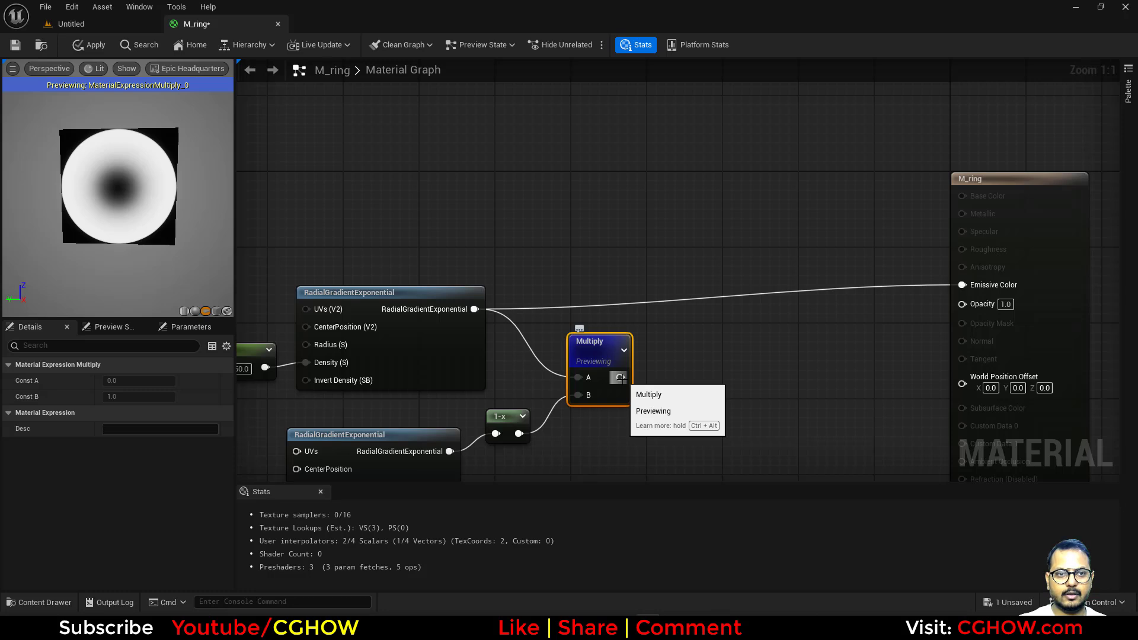
Step: Add a constant with the value 0.4 and feed it into the upper radial gradient's Radius input
right_click_drag(293, 374, 506, 356)
left_click(439, 341)
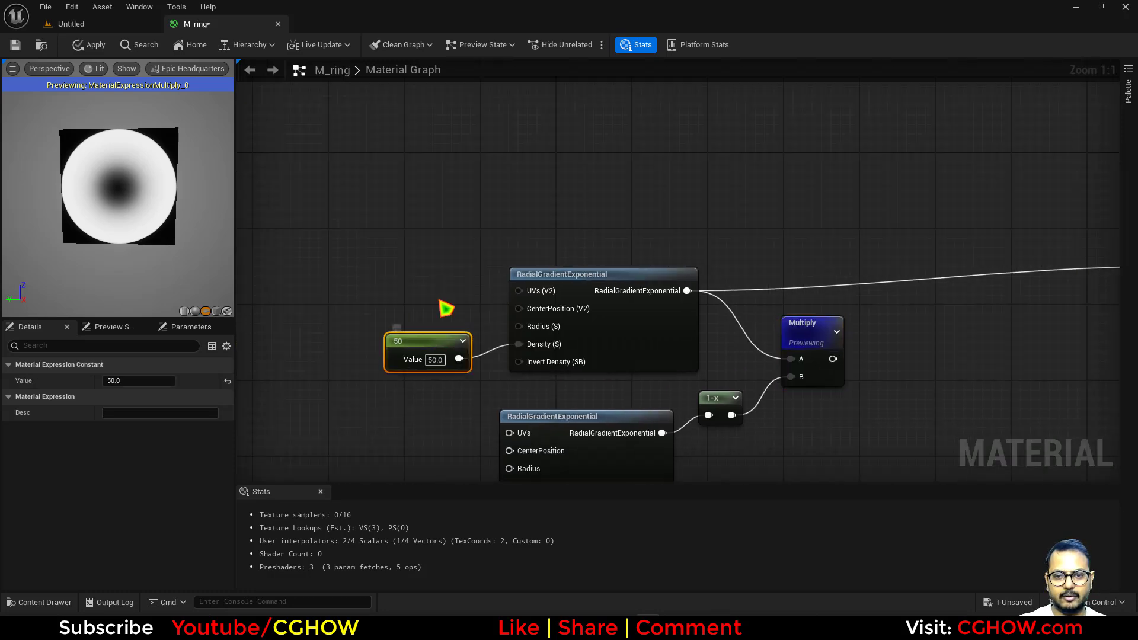
key("1")
left_click(439, 296)
left_click_drag(504, 319, 445, 304)
left_click(484, 320)
type("0.4")
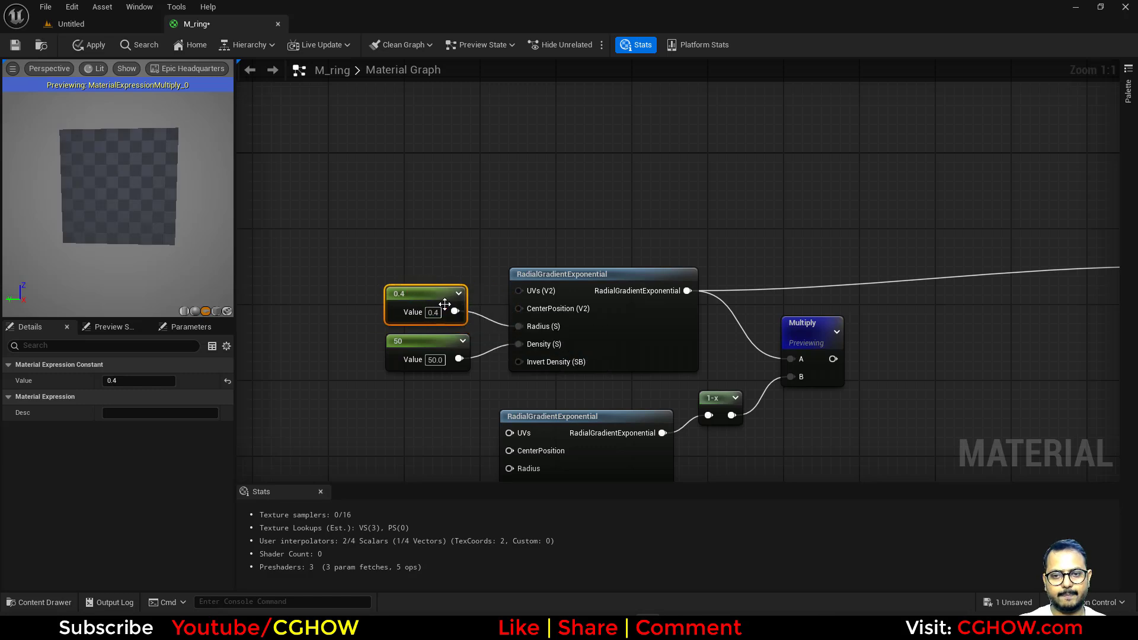
right_click_drag(842, 353, 642, 332)
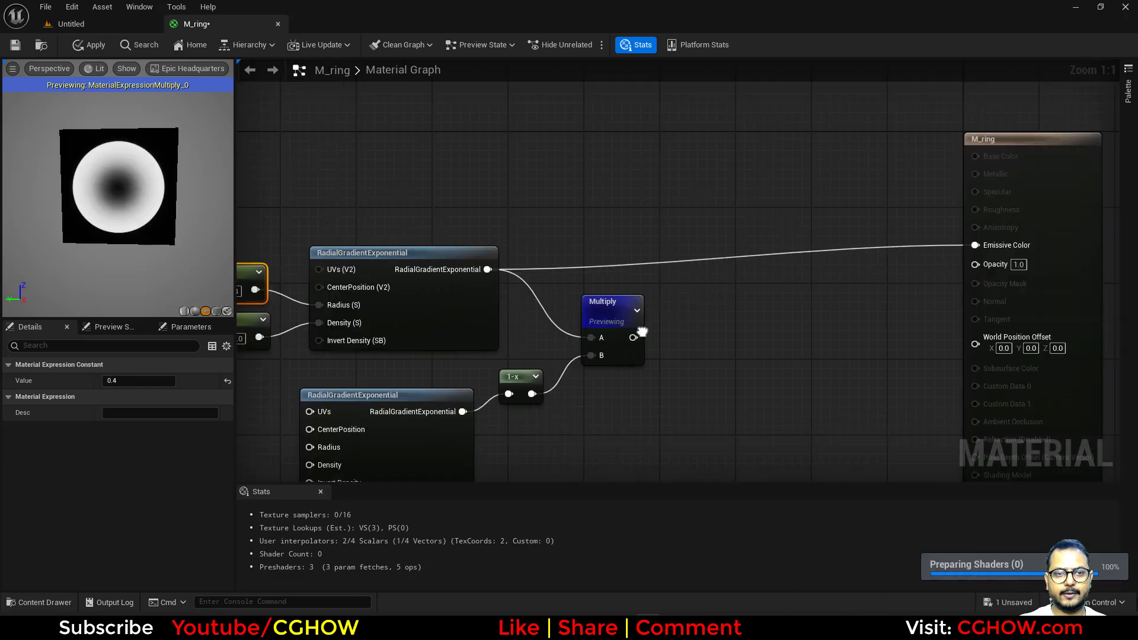
scroll(115, 211, "up", 3)
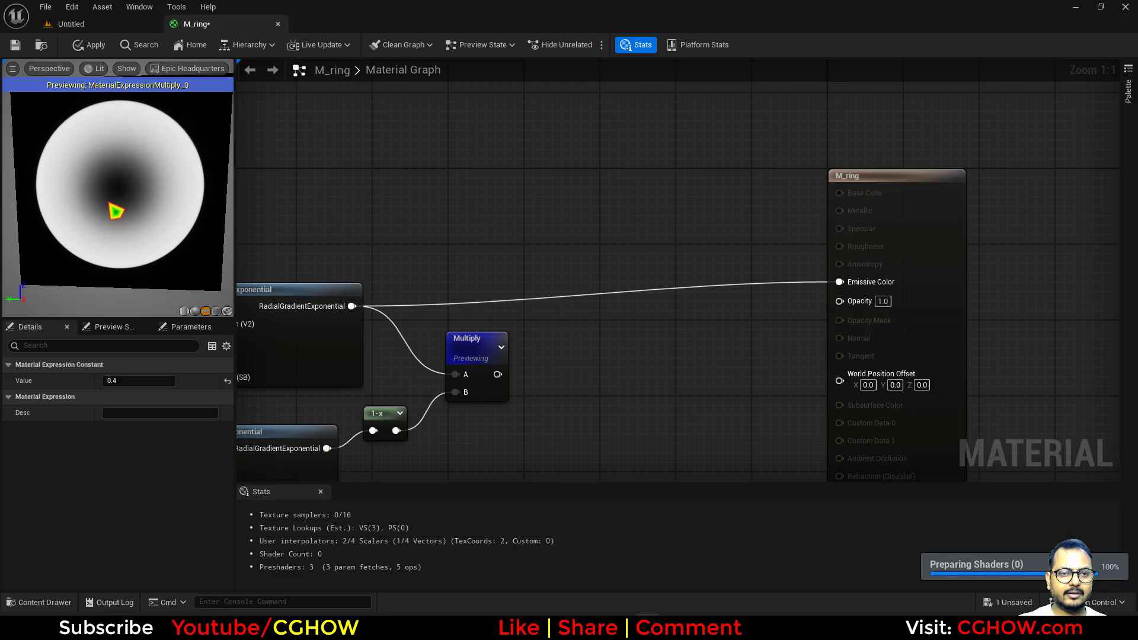
Step: Add a Saturate node fed by the Multiply output
right_click_drag(567, 368, 591, 326)
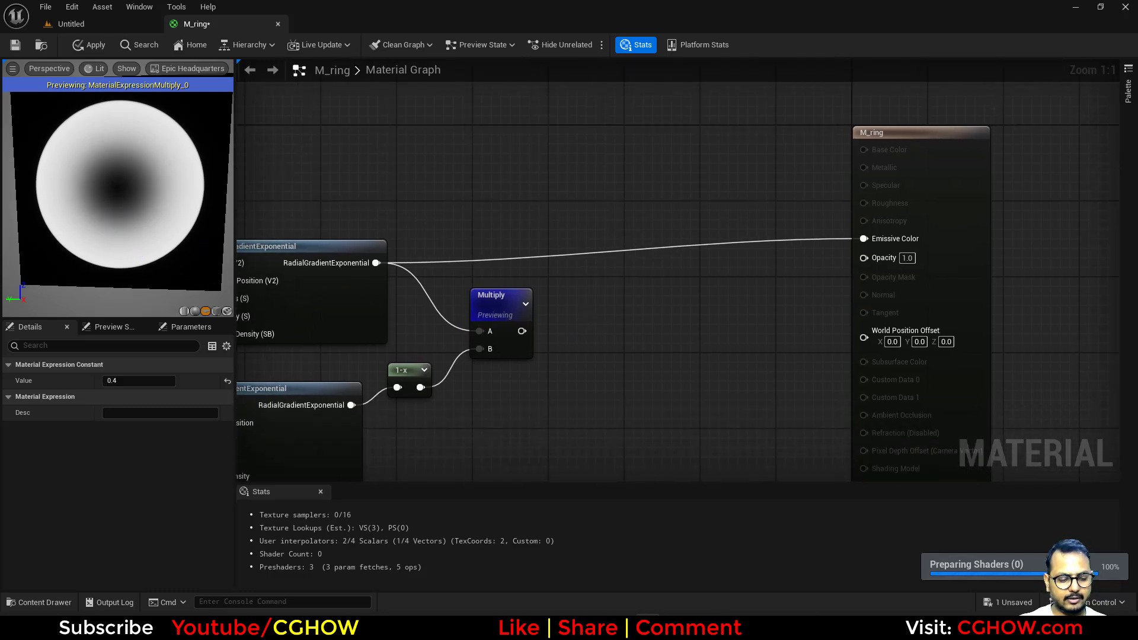
left_click_drag(522, 331, 536, 297)
type("sa")
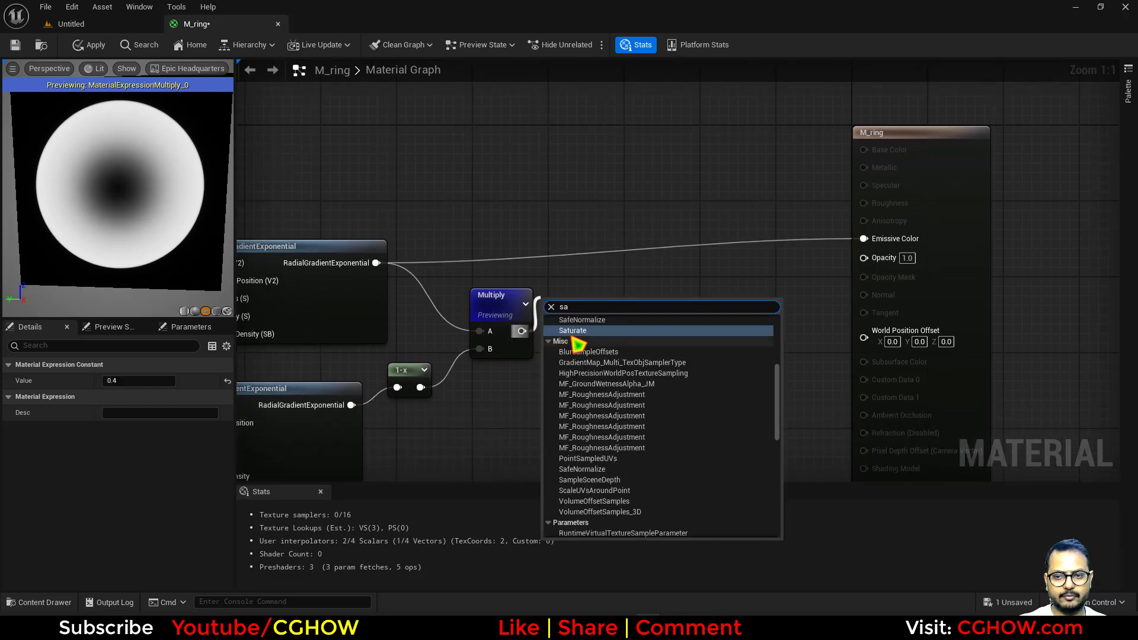
left_click(574, 335)
right_click_drag(661, 323, 567, 301)
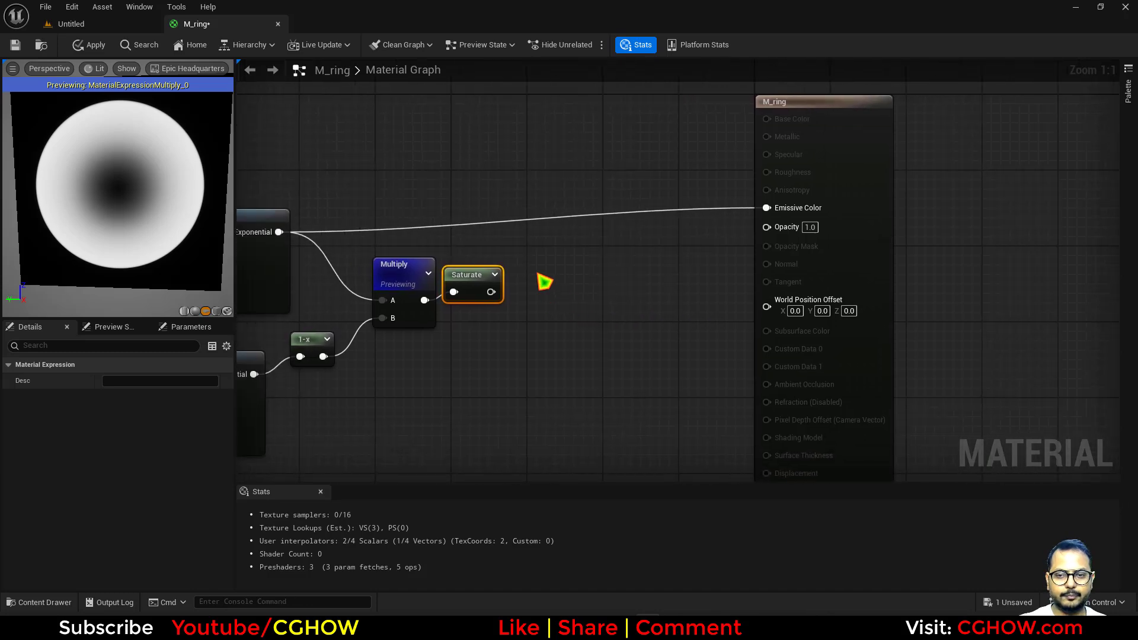
Step: Feed the Saturate output into a second Multiply node and move the material result node farther away for space
key("m")
left_click(538, 274)
left_click_drag(491, 292, 546, 296)
left_click_drag(842, 192, 1059, 145)
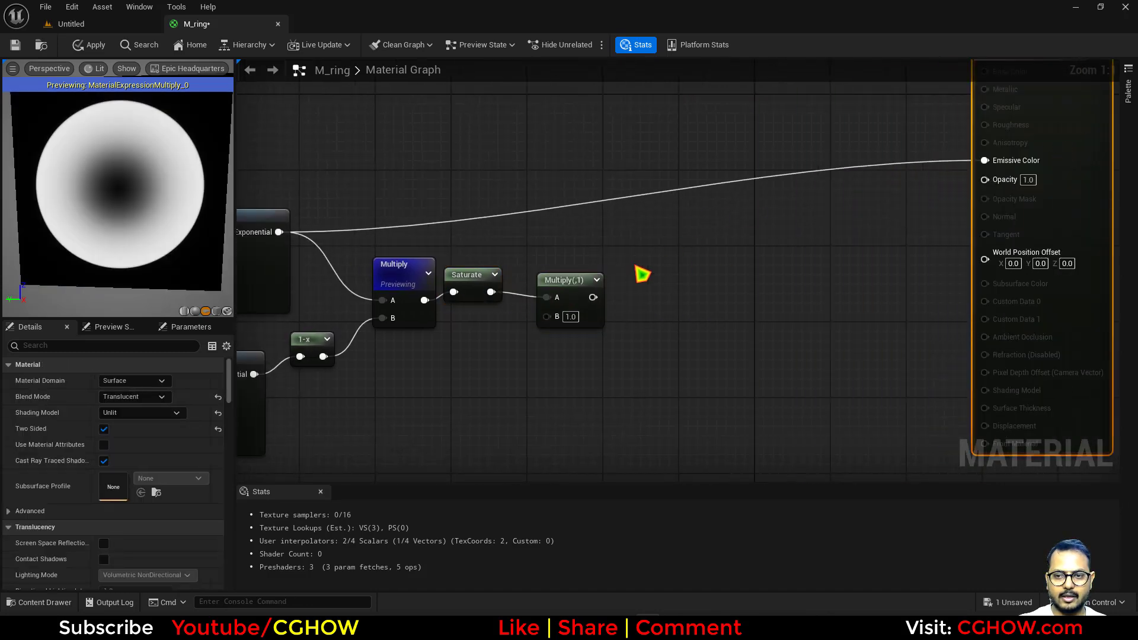
Step: Add a Floor node after the second Multiply and feed its output into input A of a new Divide node
left_click_drag(593, 297, 643, 294)
type("flo")
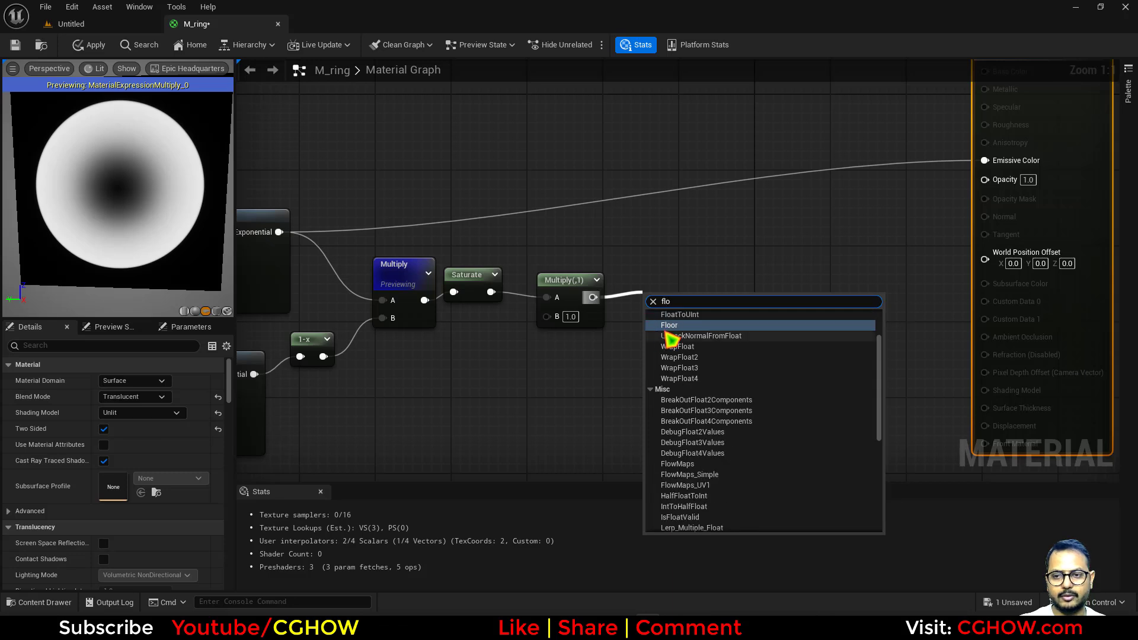
left_click(671, 327)
right_click_drag(694, 275, 647, 308)
left_click_drag(619, 333, 675, 327)
key("d")
left_click(666, 303)
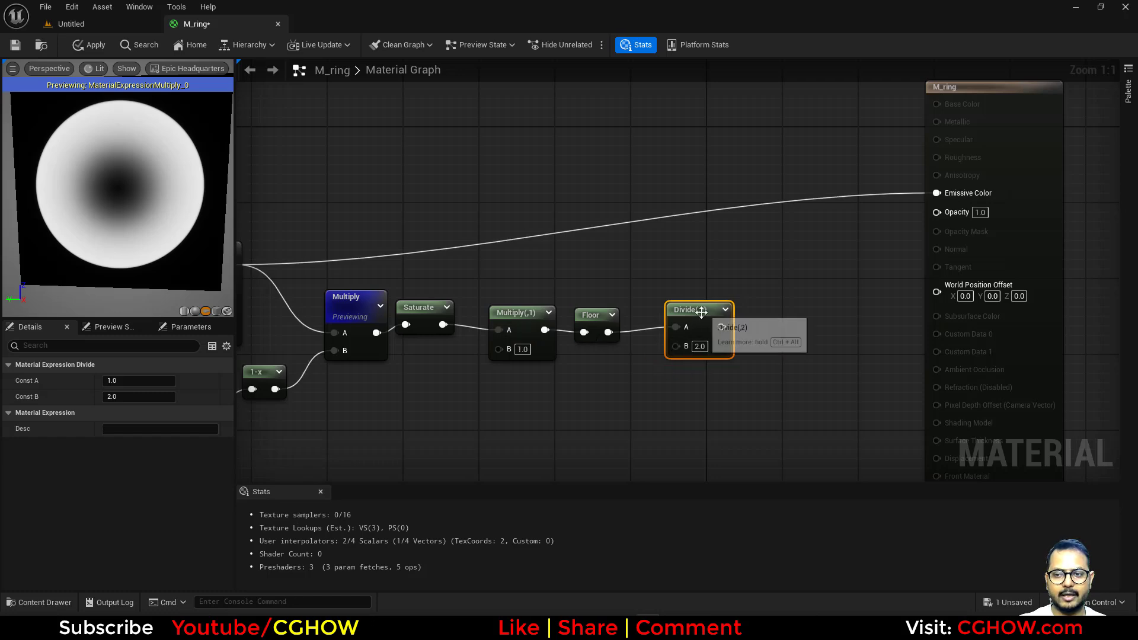
Step: Add a scalar parameter feeding input B of both the second Multiply and the Divide, and preview the Divide node
left_click(441, 402)
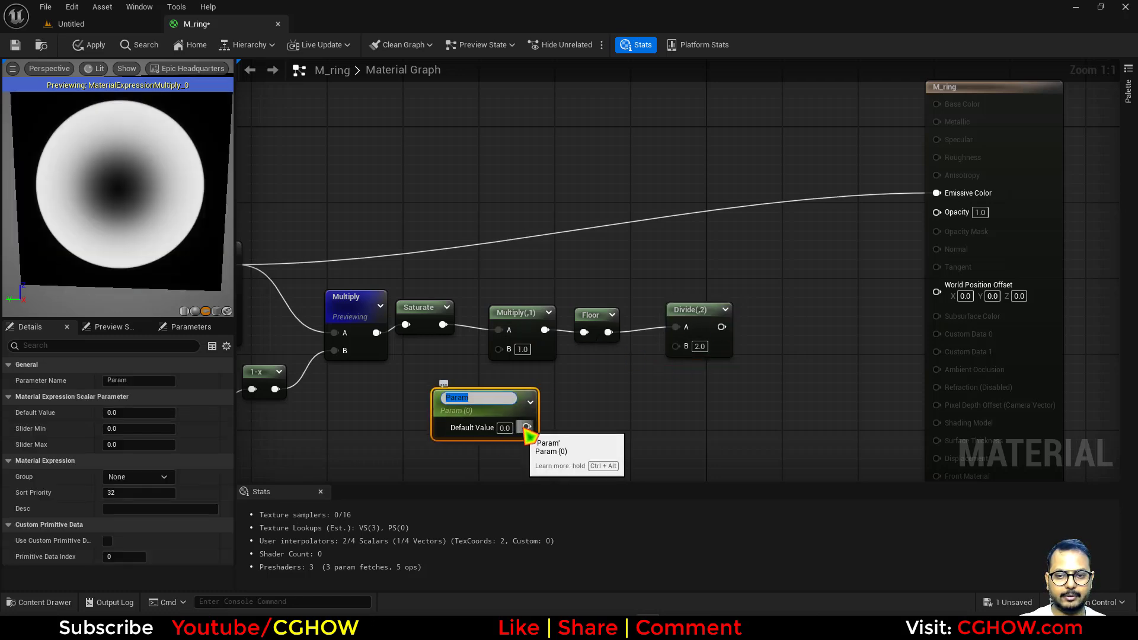
left_click_drag(525, 423, 675, 345)
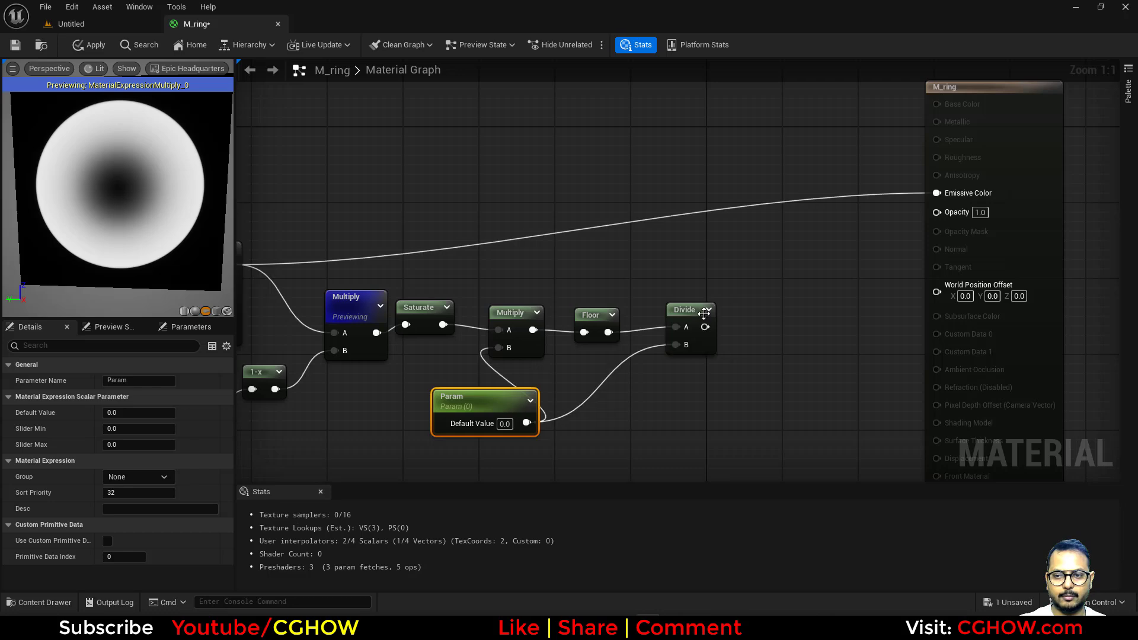
right_click(701, 310)
key("Escape")
key("space")
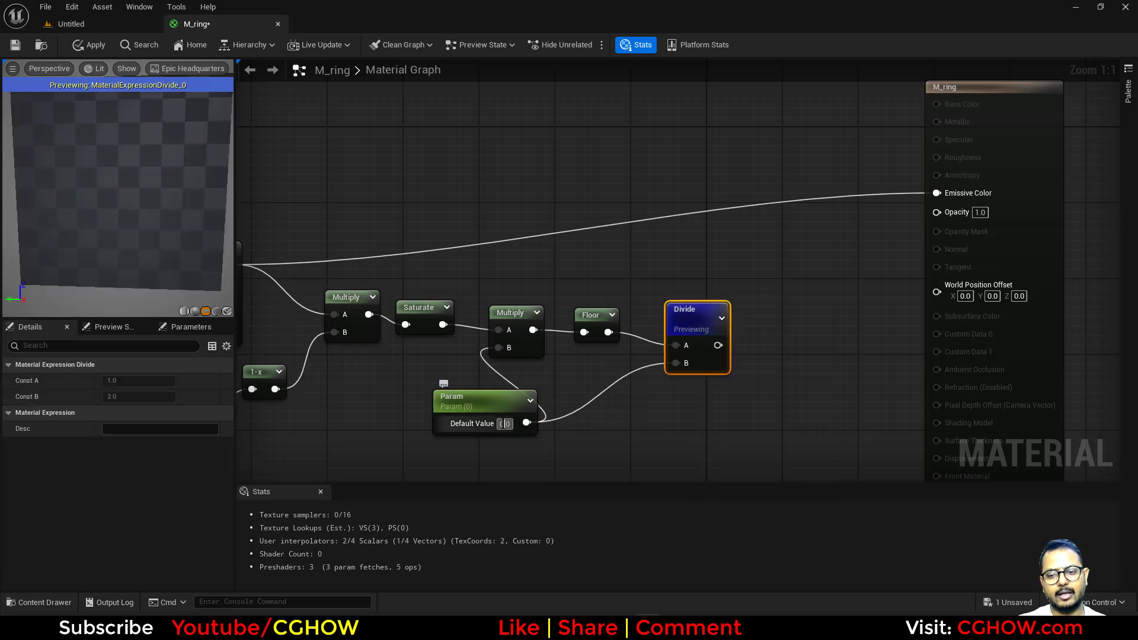
Step: Set the scalar parameter's default value to 4 and move the Divide node closer to Floor
type("4")
key("Return")
right_click(695, 316)
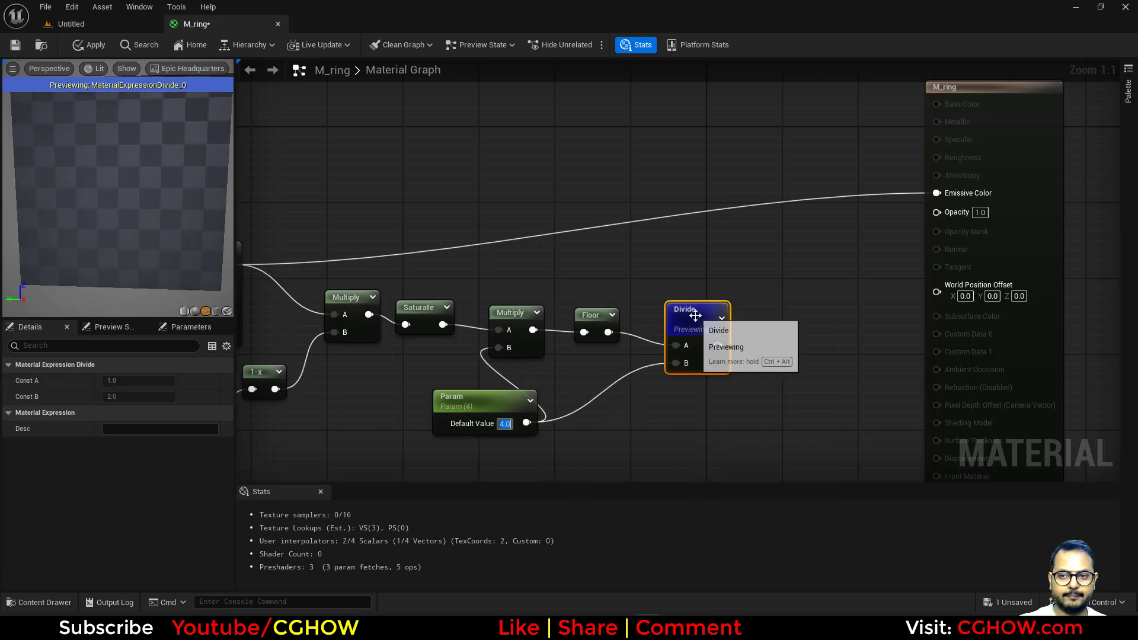
left_click_drag(689, 317, 654, 303)
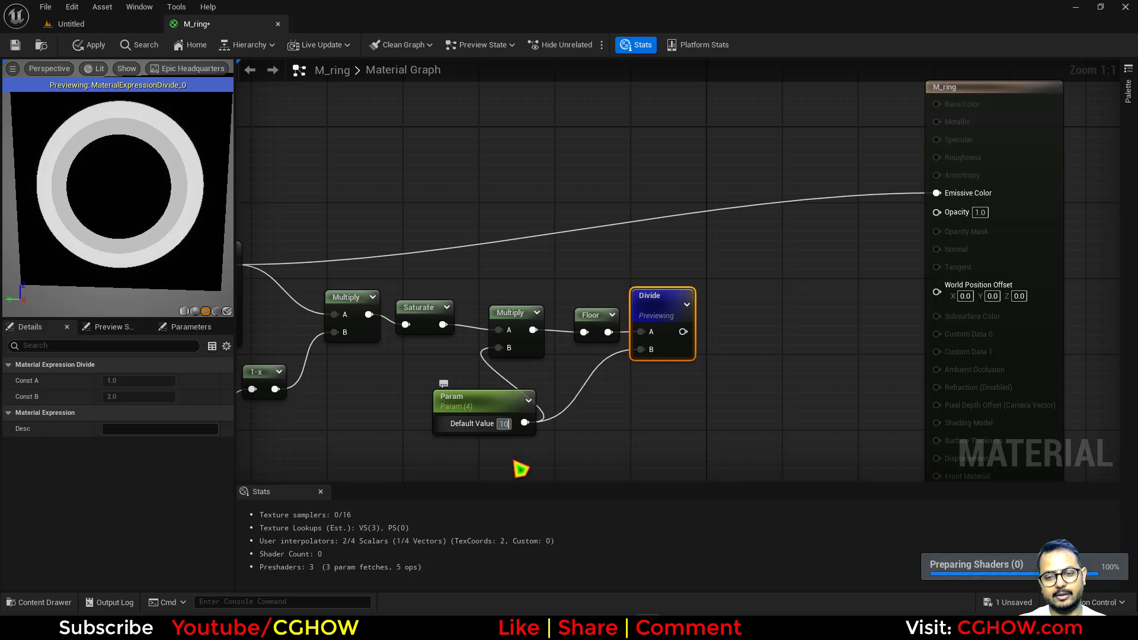
Step: Set the scalar parameter's default value to 10
type("10")
key("Return")
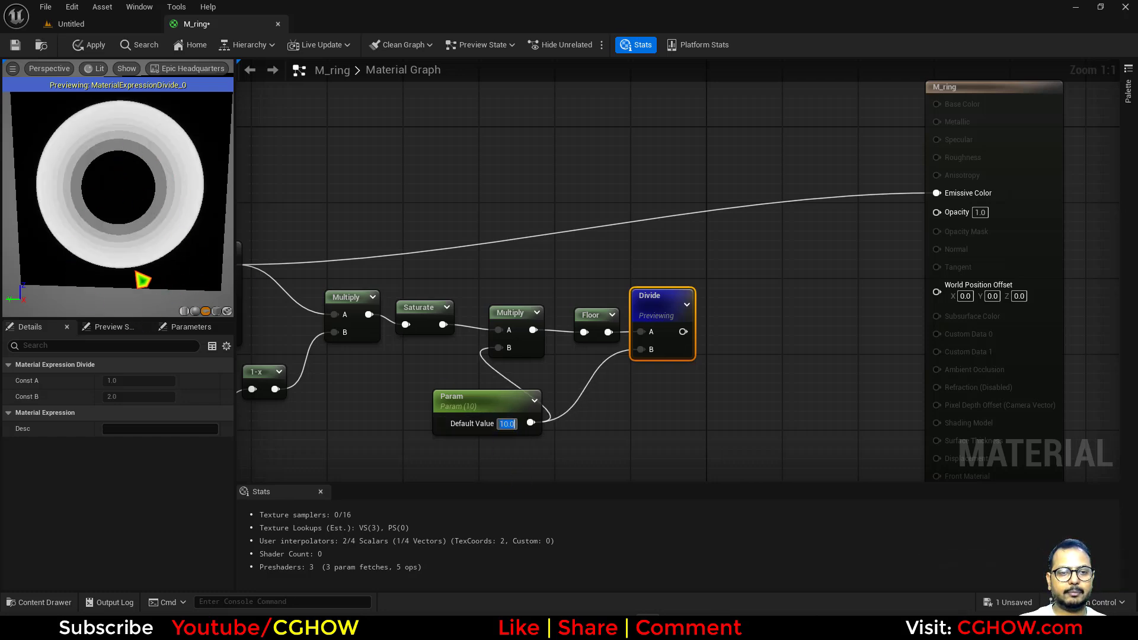
right_click_drag(350, 431, 617, 414)
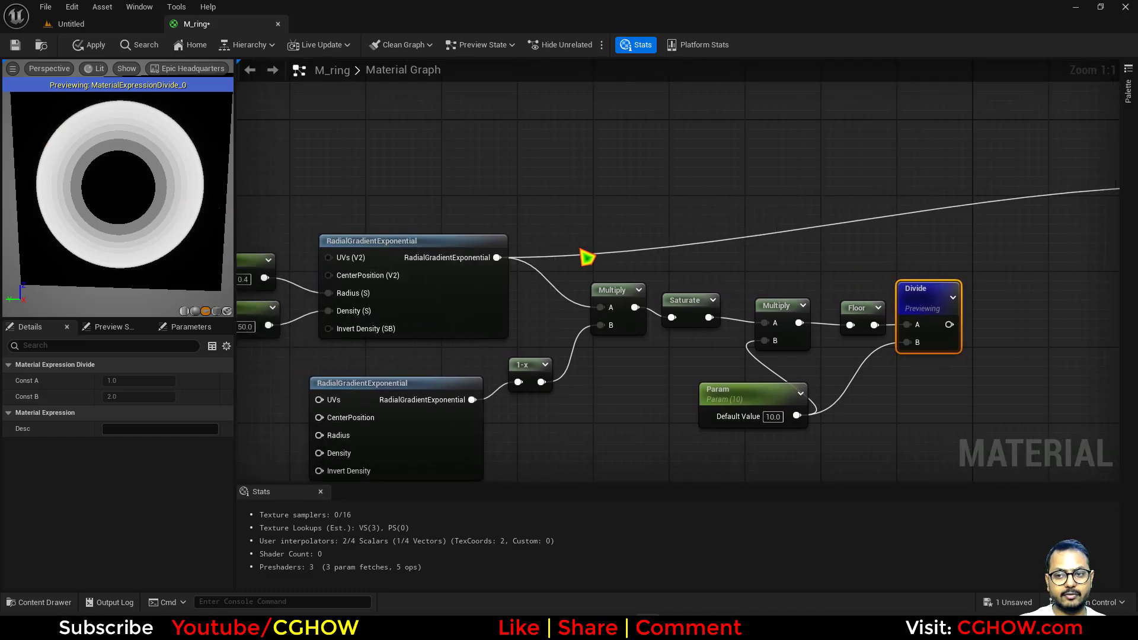
Step: Add a Texture Sample node above the first RadialGradientExponential and assign it an AtmosphericCloudNoise texture
right_click_drag(587, 258, 614, 361)
left_click(473, 167)
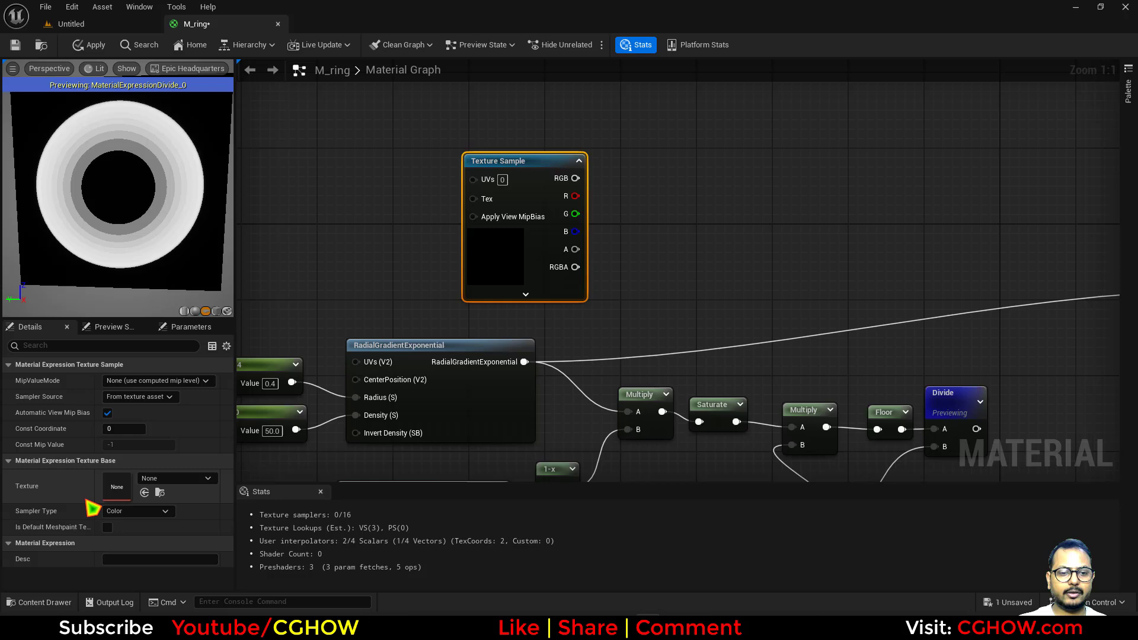
left_click(175, 481)
type("noise")
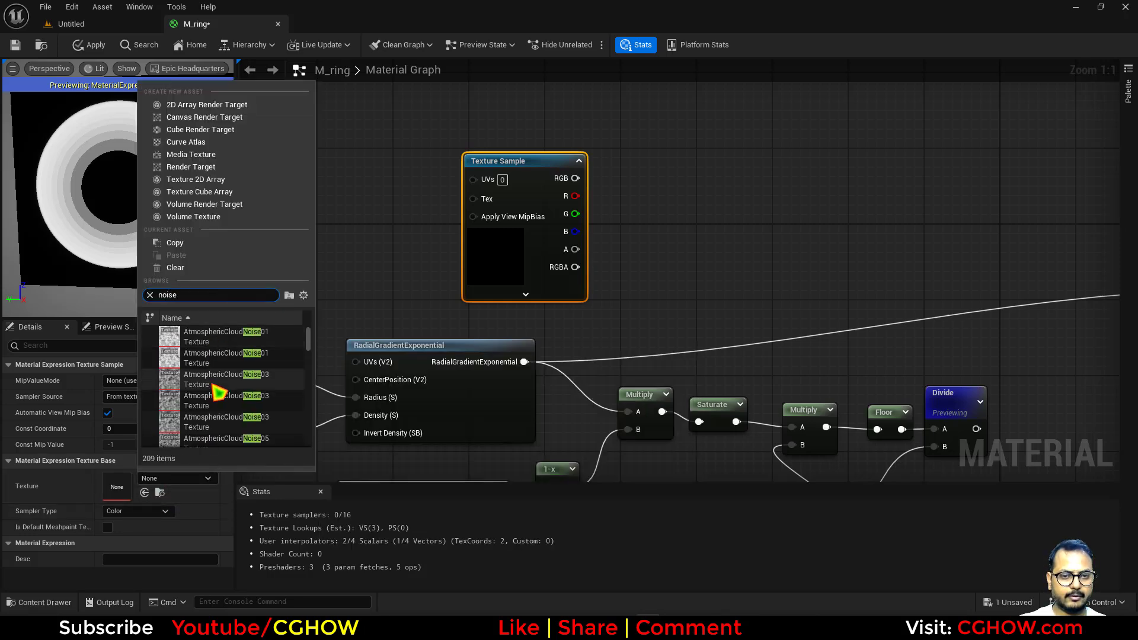
left_click(218, 385)
right_click_drag(415, 274, 504, 276)
left_click_drag(593, 262, 566, 260)
right_click_drag(494, 266, 449, 264)
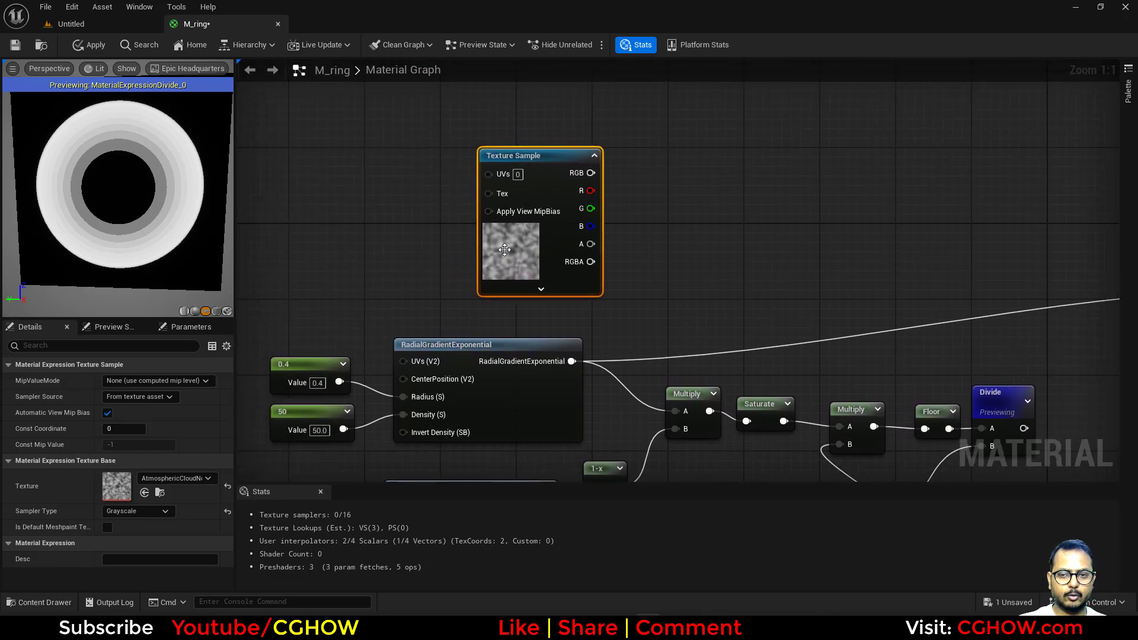
Step: Move the stepping nodes clear of the gradient chain, keep Saturate beside the first Multiply, and connect its output to Emissive Color
scroll(537, 264, "down", 2)
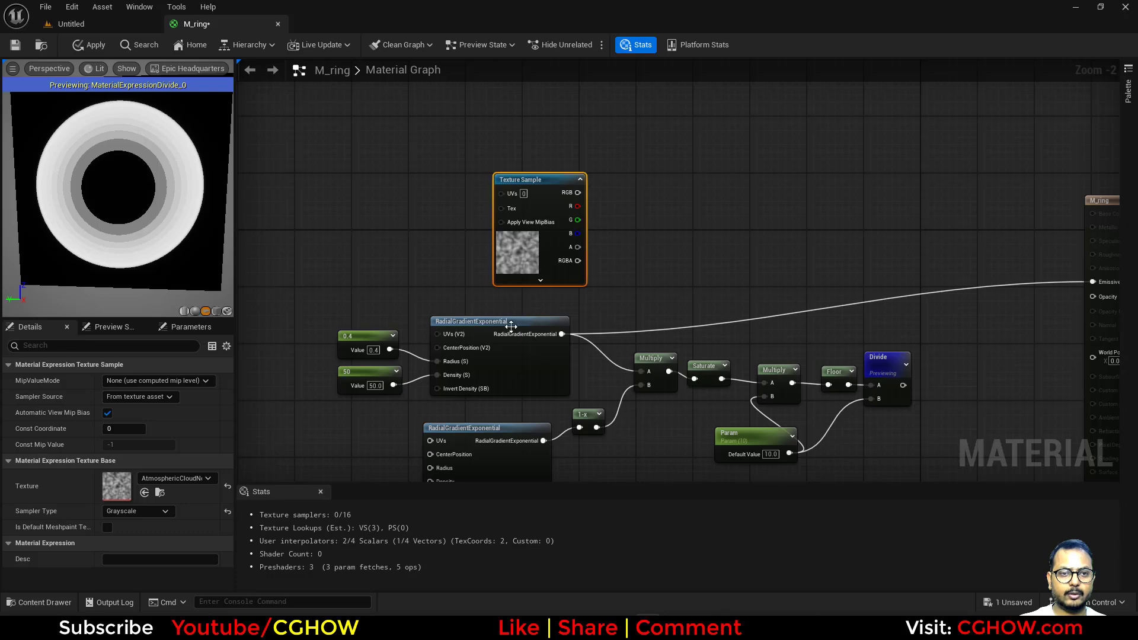
right_click_drag(701, 338, 661, 313)
scroll(640, 305, "up", 1)
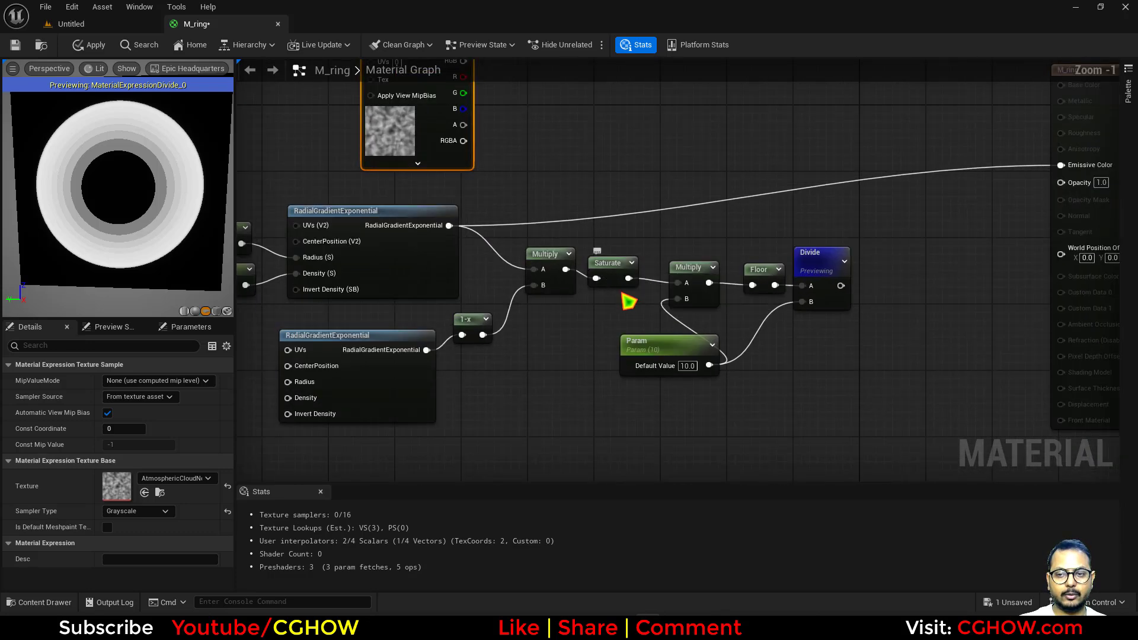
left_click_drag(838, 394, 681, 342)
left_click_drag(566, 269, 675, 307)
left_click(642, 354)
left_click_drag(817, 327, 1061, 165)
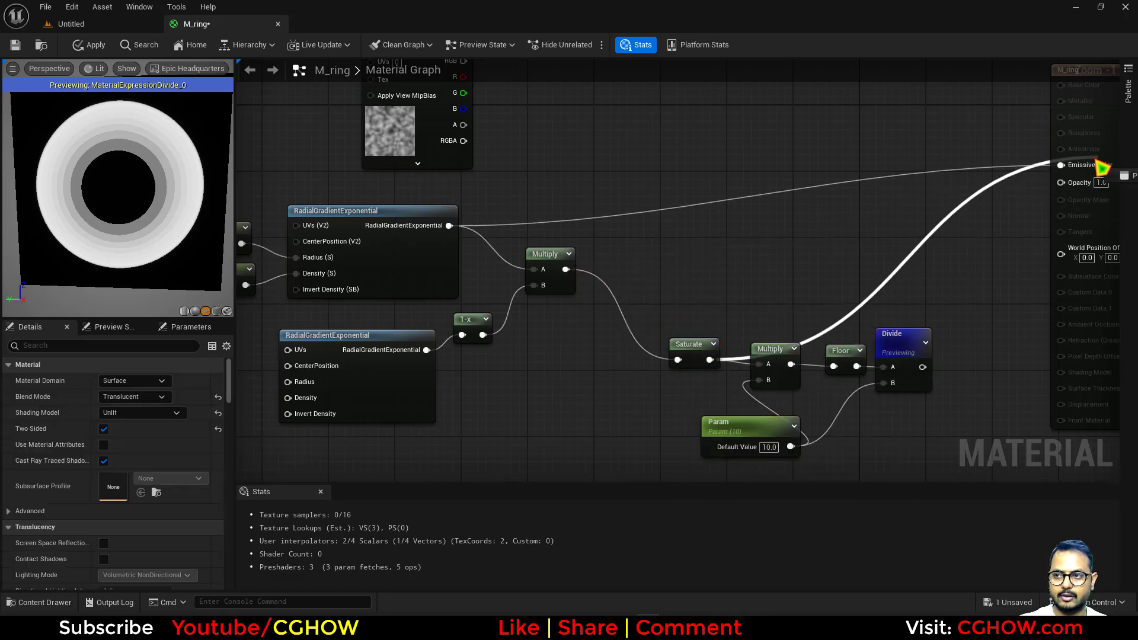
left_click_drag(695, 351, 637, 243)
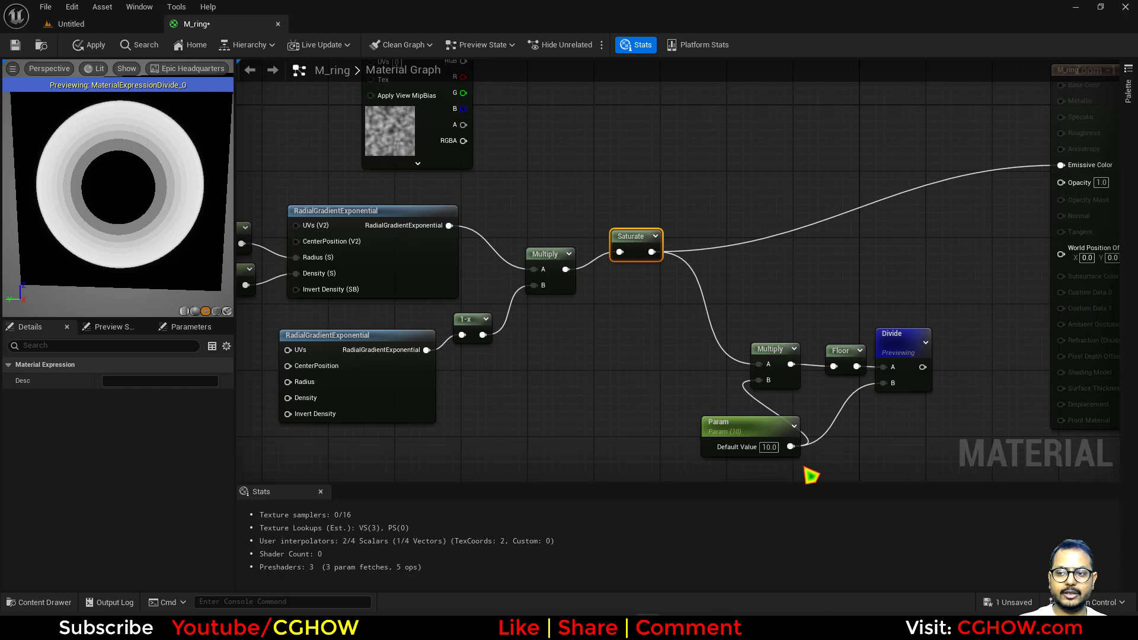
Step: Disconnect Saturate from the second Multiply and move the Multiply, Floor, Divide and Param group ahead of the RadialGradientExponential nodes
right_click_drag(593, 383, 731, 375)
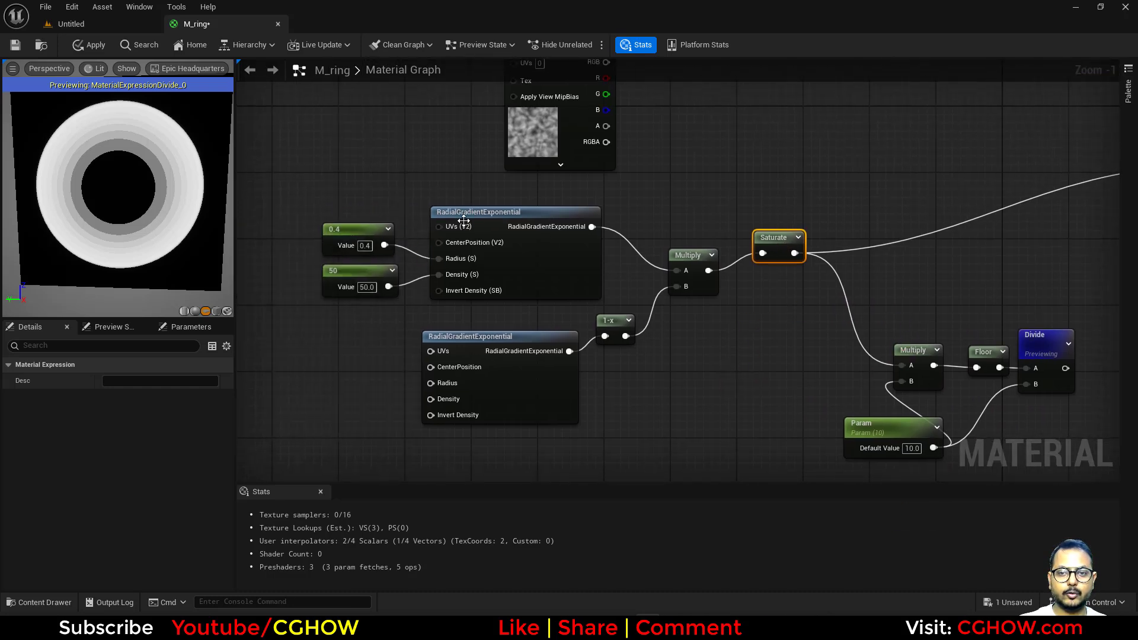
right_click_drag(854, 390, 759, 358)
left_click(804, 333, "alt")
right_click_drag(741, 302, 788, 263)
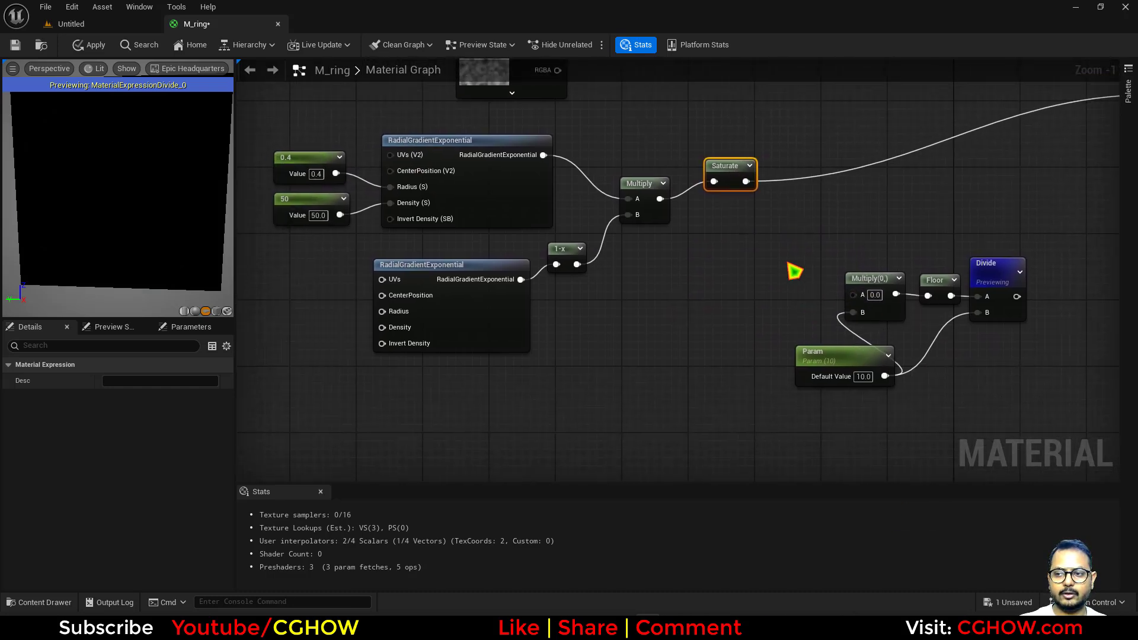
left_click_drag(787, 263, 1076, 471)
left_click_drag(841, 357, 698, 377)
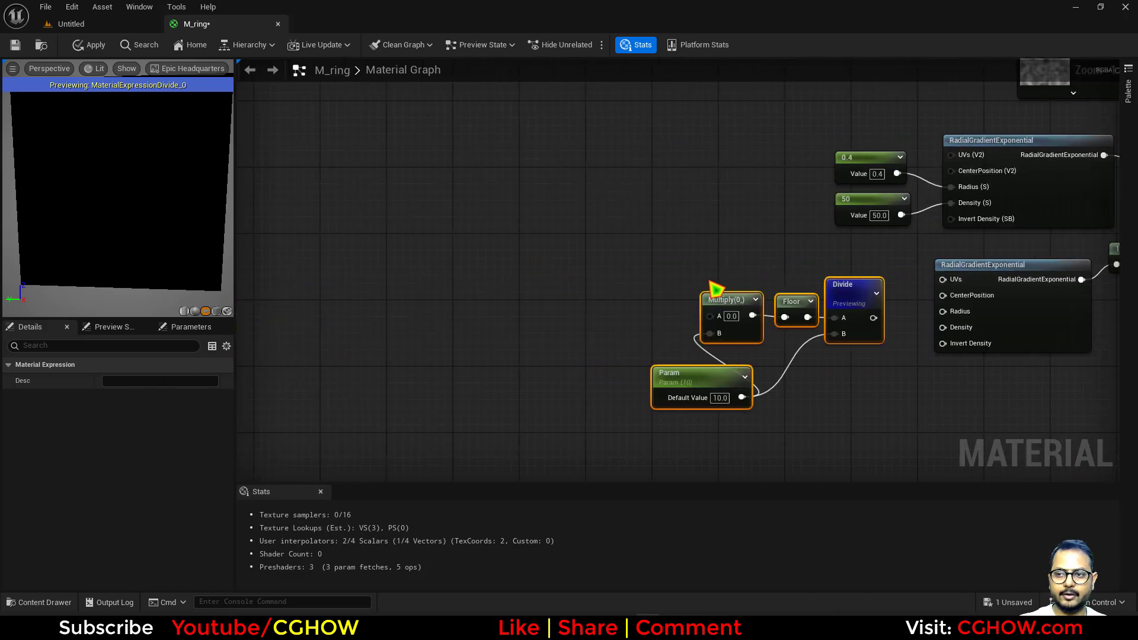
Step: Add a TexCoord node feeding input A of the moved Multiply, and connect Divide to the UVs of both RadialGradientExponential nodes
right_click_drag(665, 252, 517, 351)
left_click(424, 318)
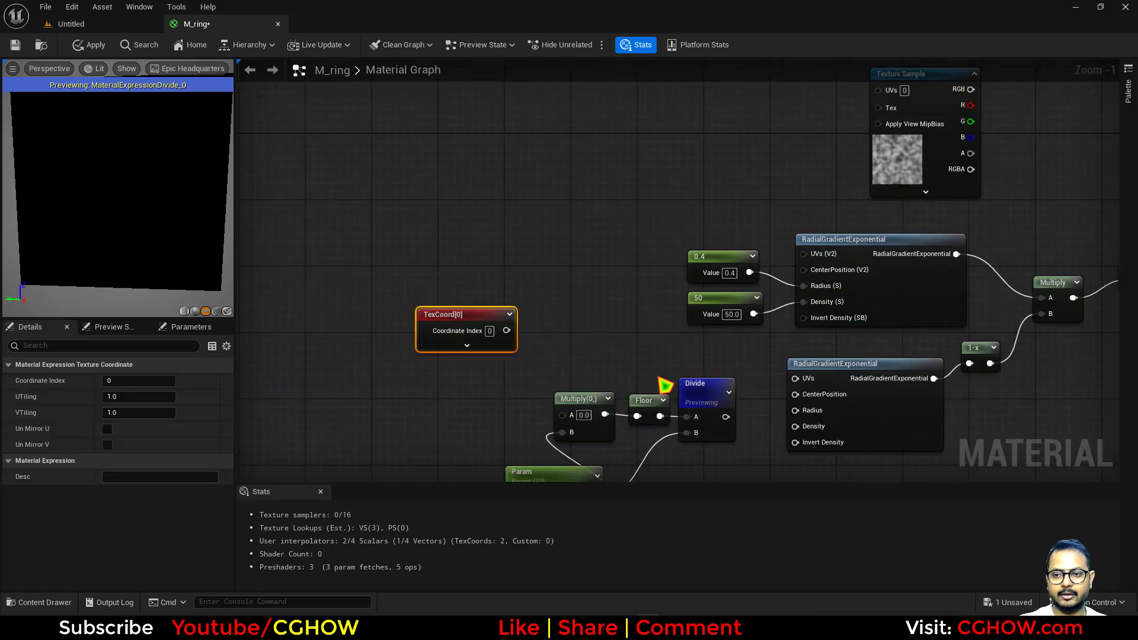
left_click_drag(506, 330, 562, 414)
left_click_drag(725, 417, 818, 383)
right_click_drag(807, 452, 774, 437)
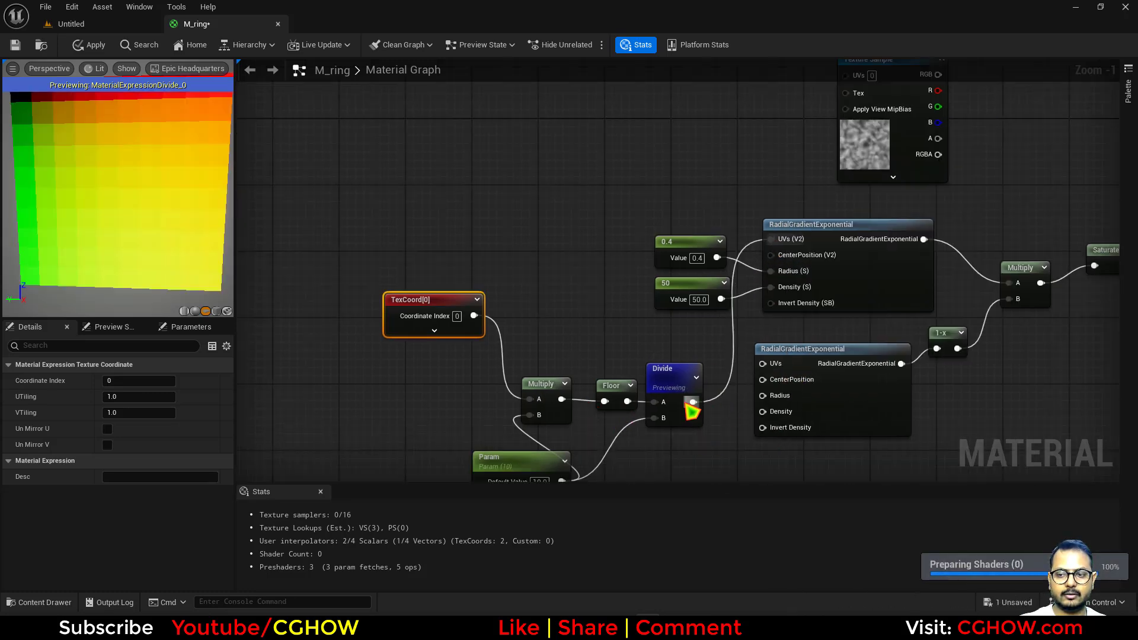
left_click_drag(692, 403, 786, 371)
left_click(676, 370)
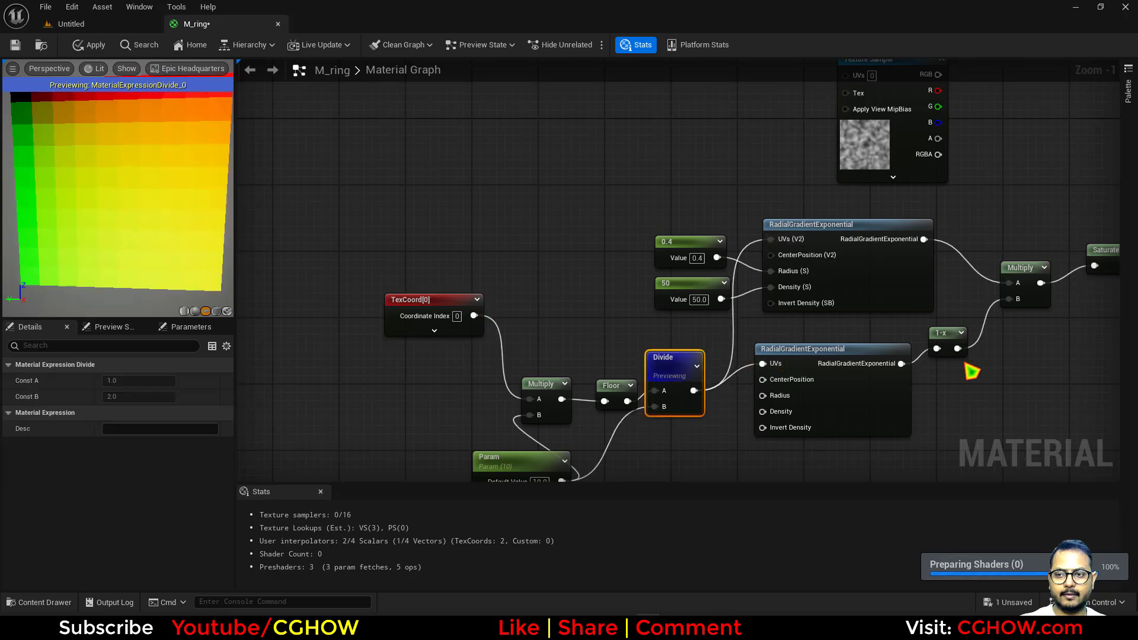
Step: Preview the Saturate node
right_click_drag(836, 369, 549, 372)
left_click(826, 252)
key("space")
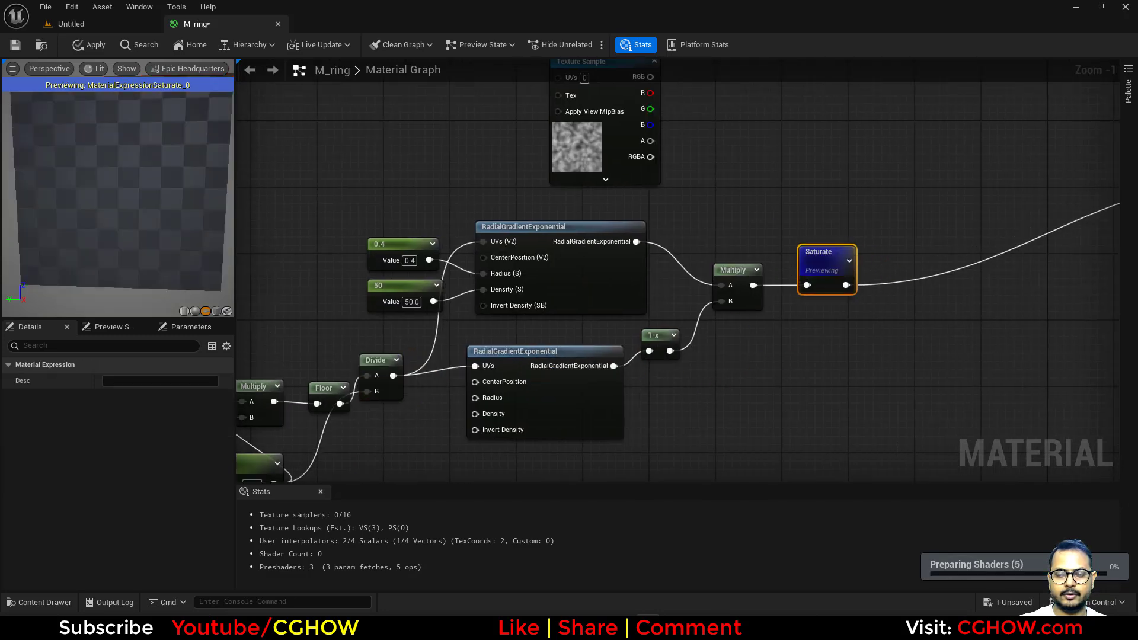
Step: Set the Param node's default value to 50
right_click_drag(424, 366, 547, 348)
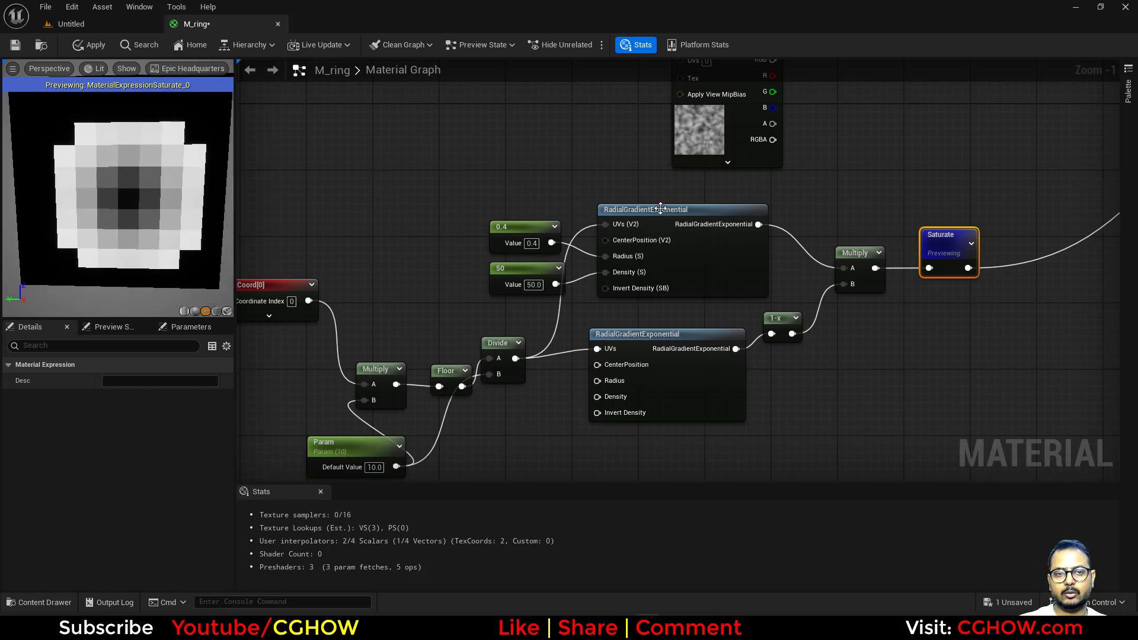
right_click_drag(482, 404, 498, 354)
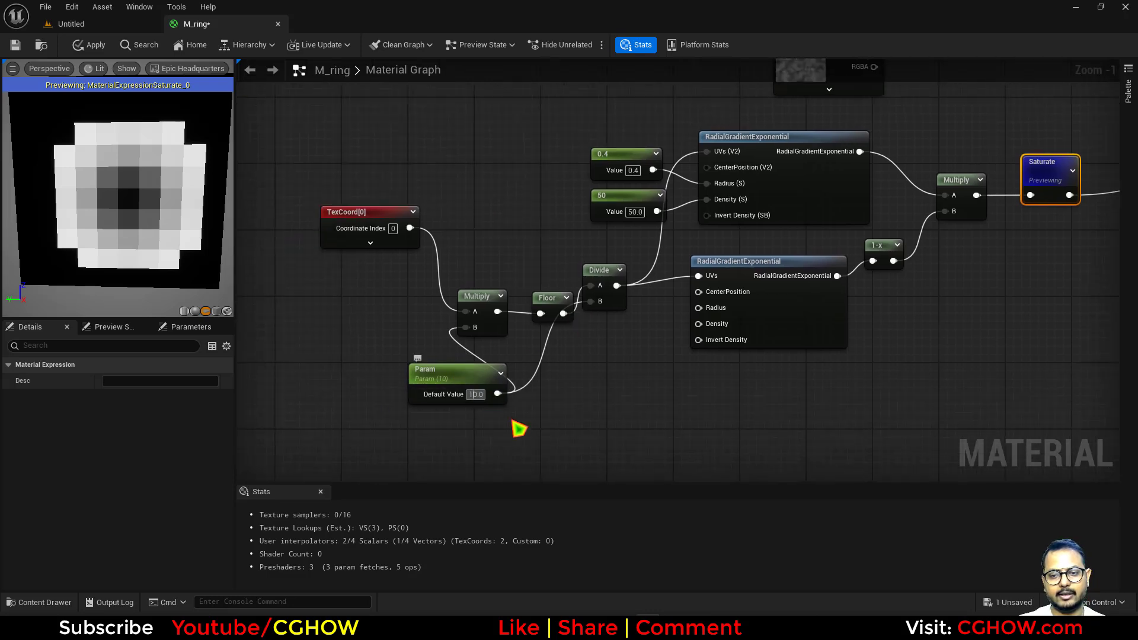
type("0")
key("Return")
type("50")
key("Return")
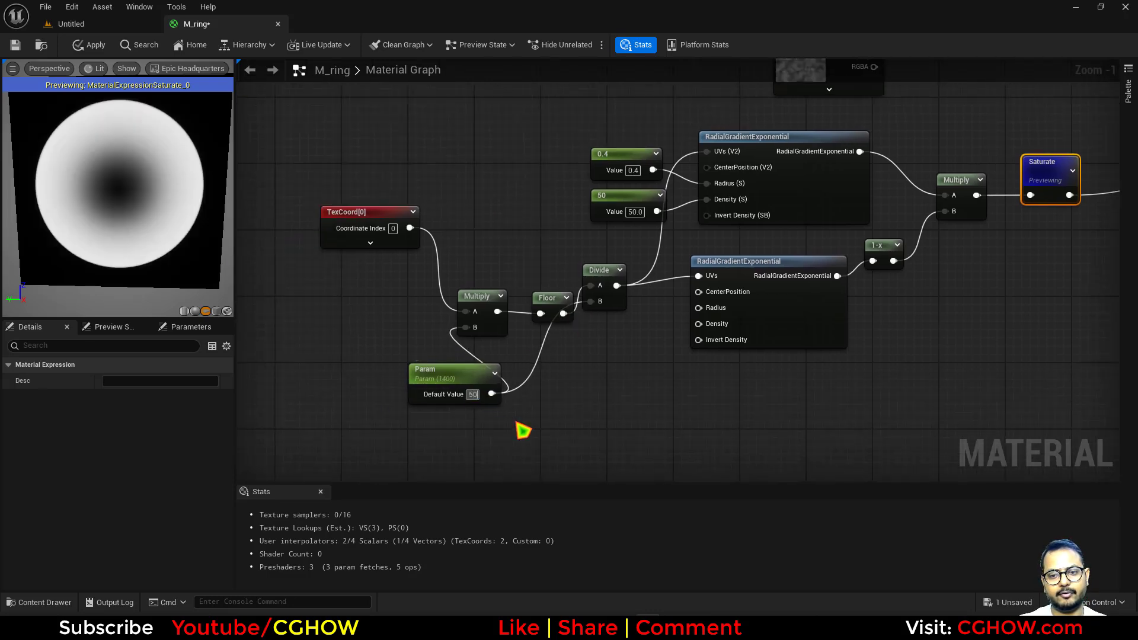
Step: Try 40 as the Param node's default value and settle on 30
left_click_drag(147, 230, 147, 208)
left_click(474, 394)
type("40")
key("Return")
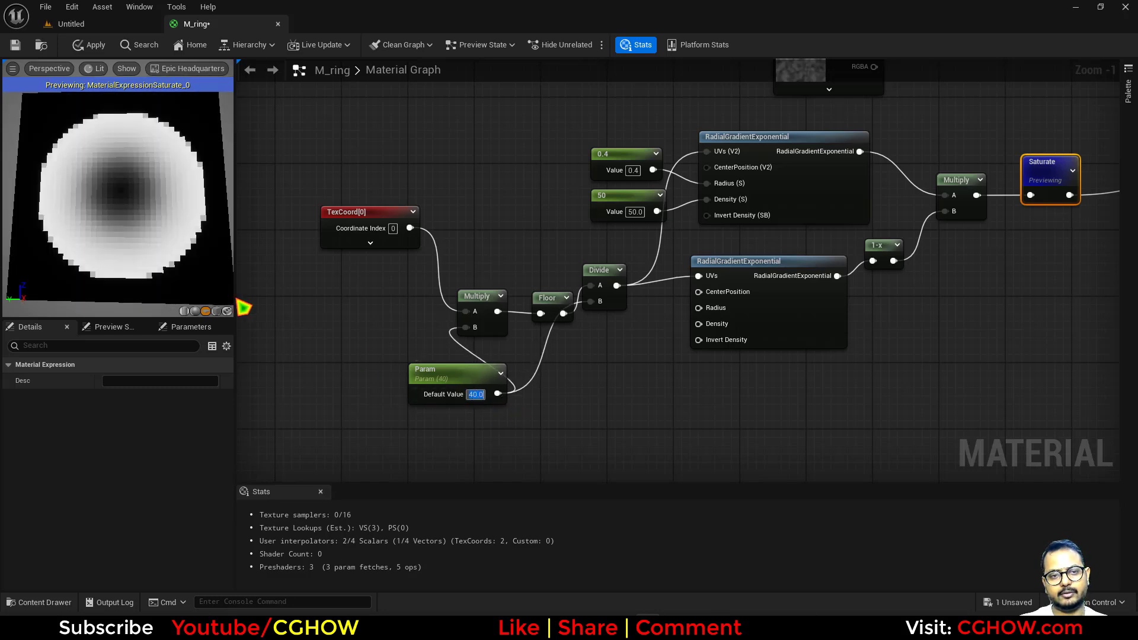
type("30")
key("Return")
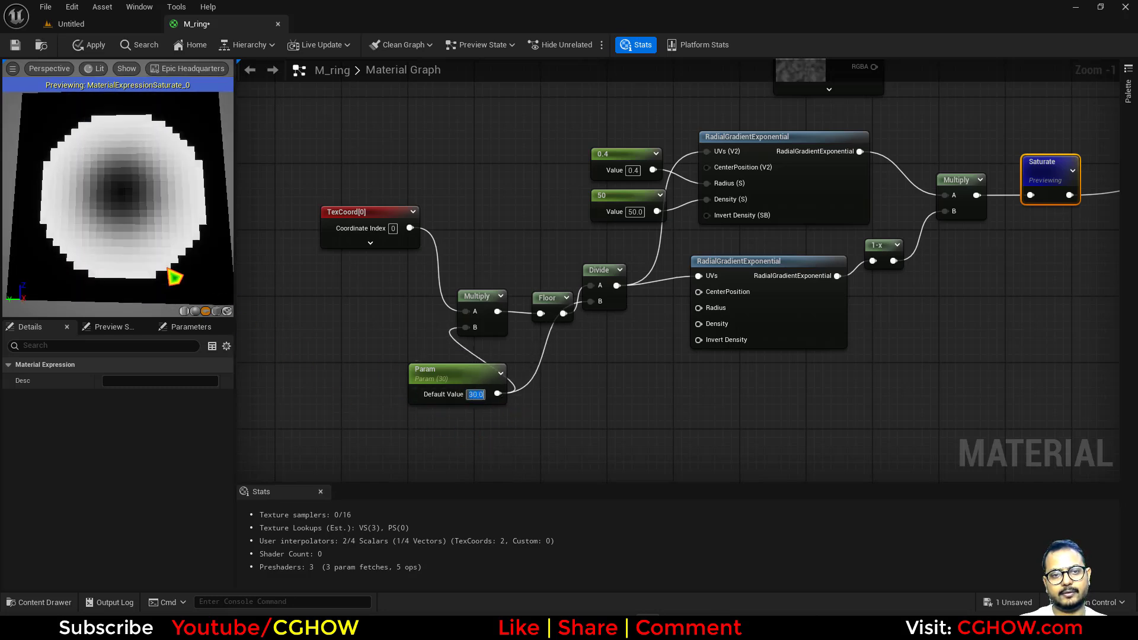
Step: Add a DynamicParameter node and place it below the Param node
right_click_drag(707, 360, 498, 396)
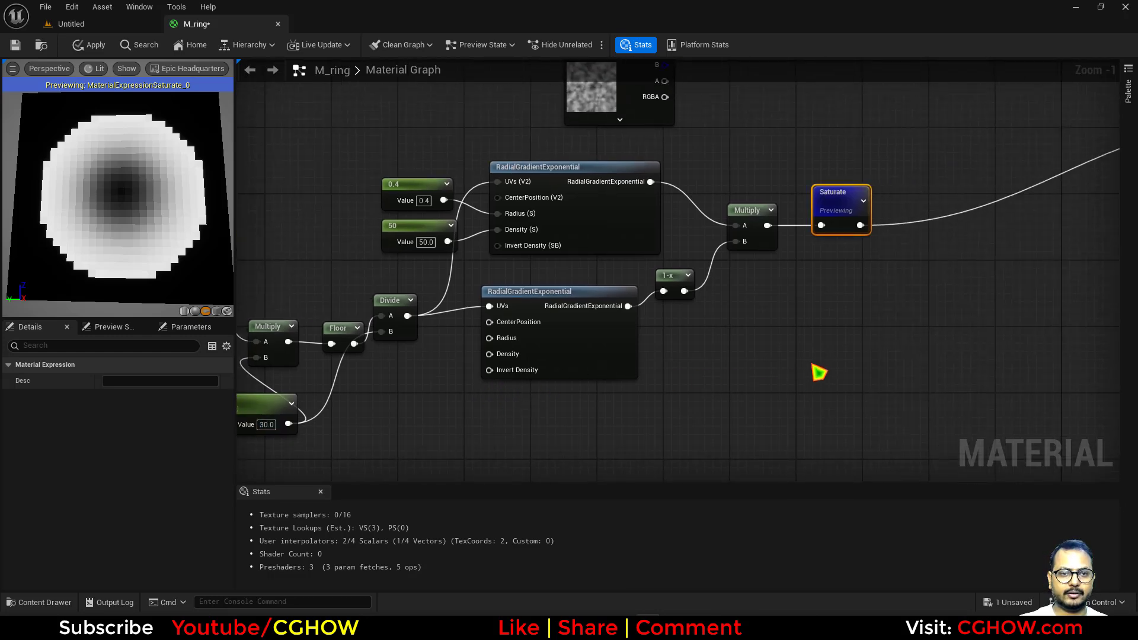
right_click_drag(799, 363, 832, 392)
scroll(832, 392, "down", 1)
right_click_drag(487, 468, 647, 358)
right_click(656, 369)
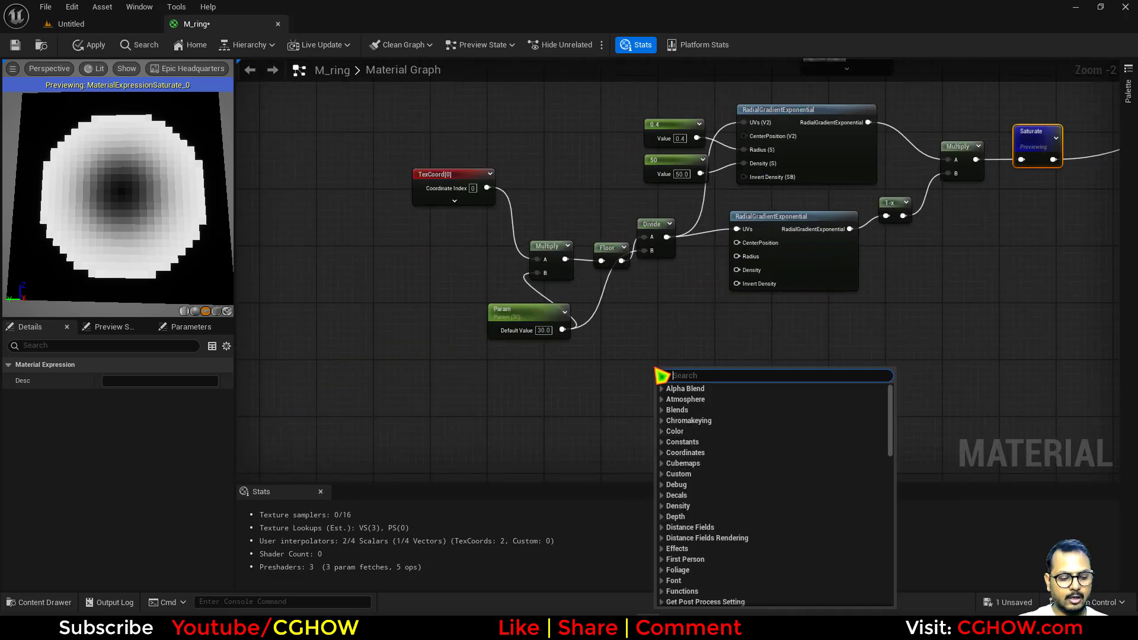
type("dy")
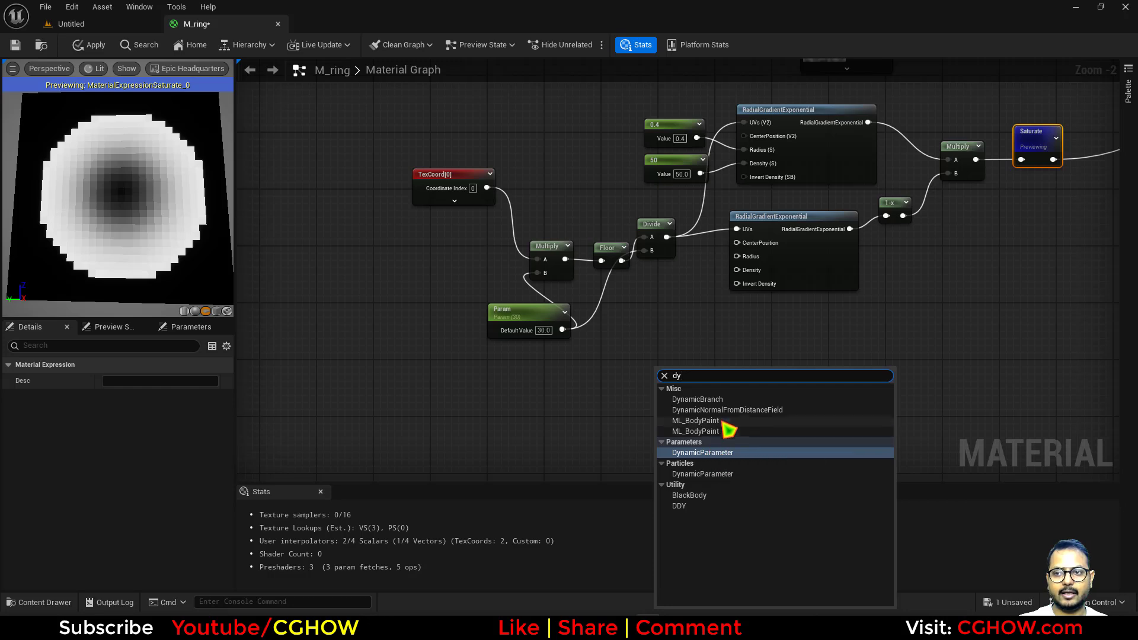
left_click(688, 453)
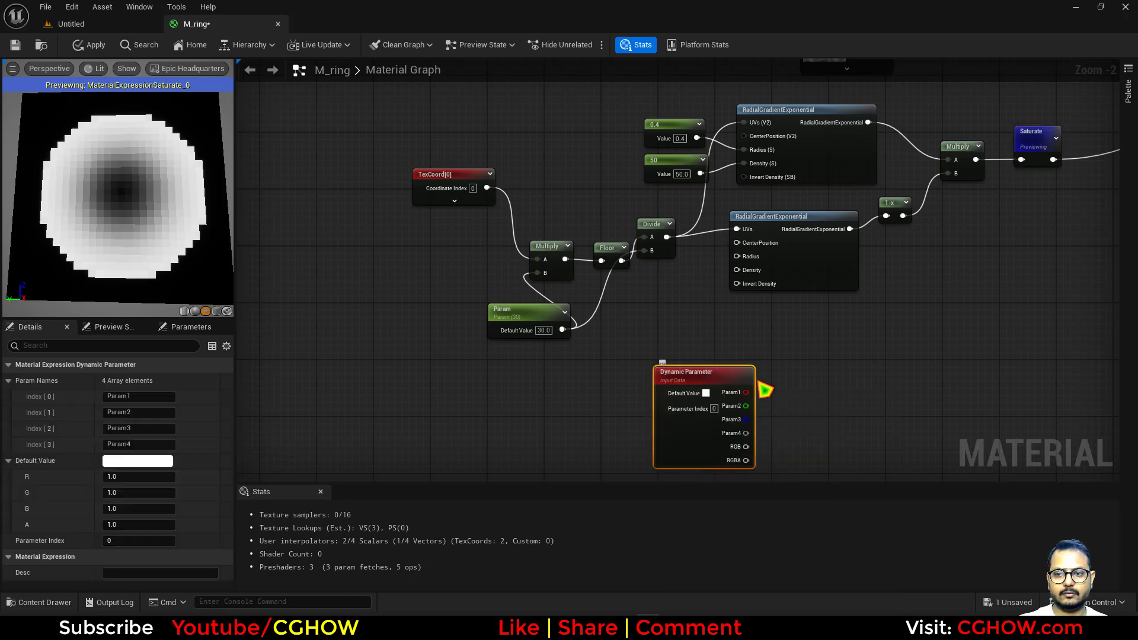
left_click_drag(700, 371, 588, 457)
Step: Duplicate the Multiply, Floor, Divide and Param group after Saturate, feeding Saturate into its Multiply and its Divide into Emissive Color
right_click_drag(638, 374, 478, 400)
left_click_drag(530, 353, 373, 266)
right_click_drag(897, 336, 729, 342)
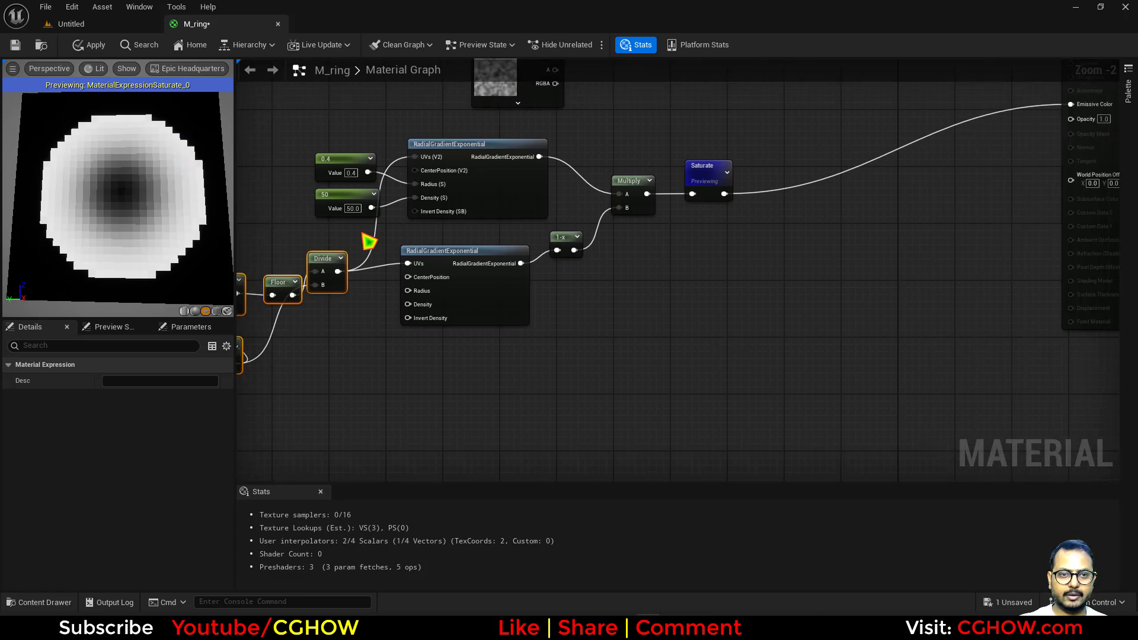
key("ctrl+v")
left_click_drag(724, 194, 701, 286)
left_click_drag(828, 264, 1071, 105)
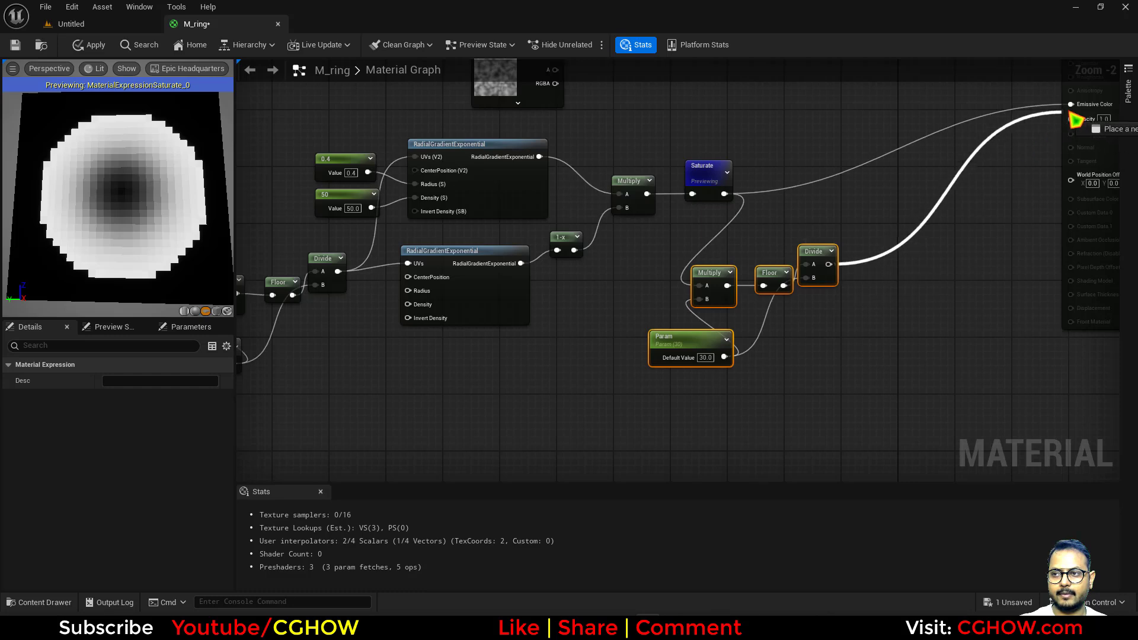
left_click(778, 220)
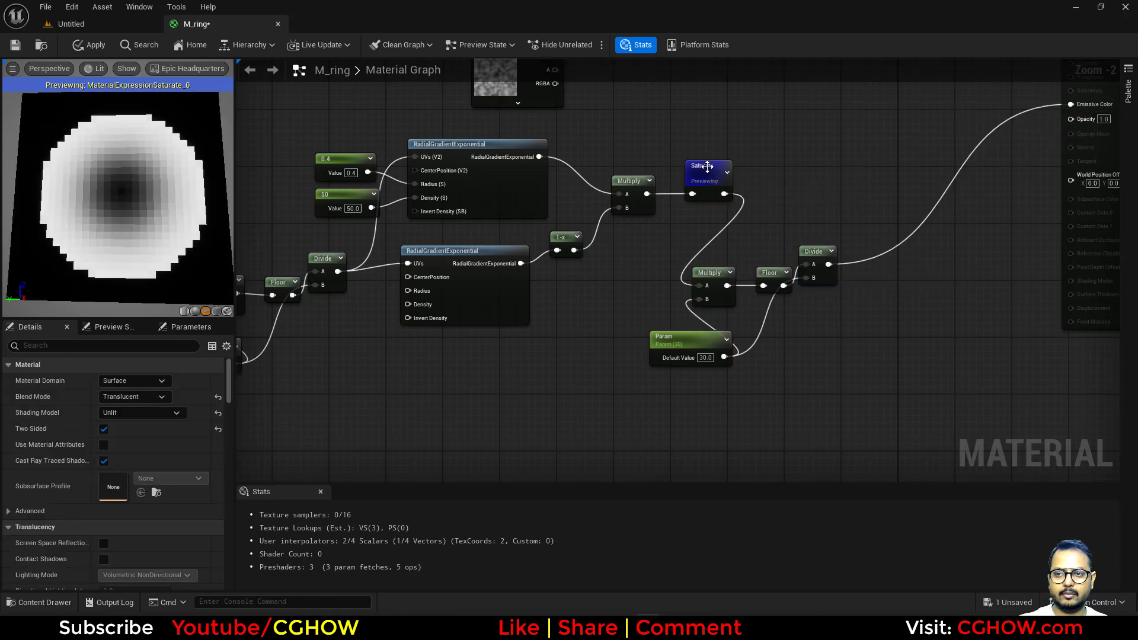
Step: Stop previewing the Saturate node and open the duplicated Param's default value for editing
right_click(706, 167)
left_click(764, 206)
right_click_drag(623, 376, 749, 374)
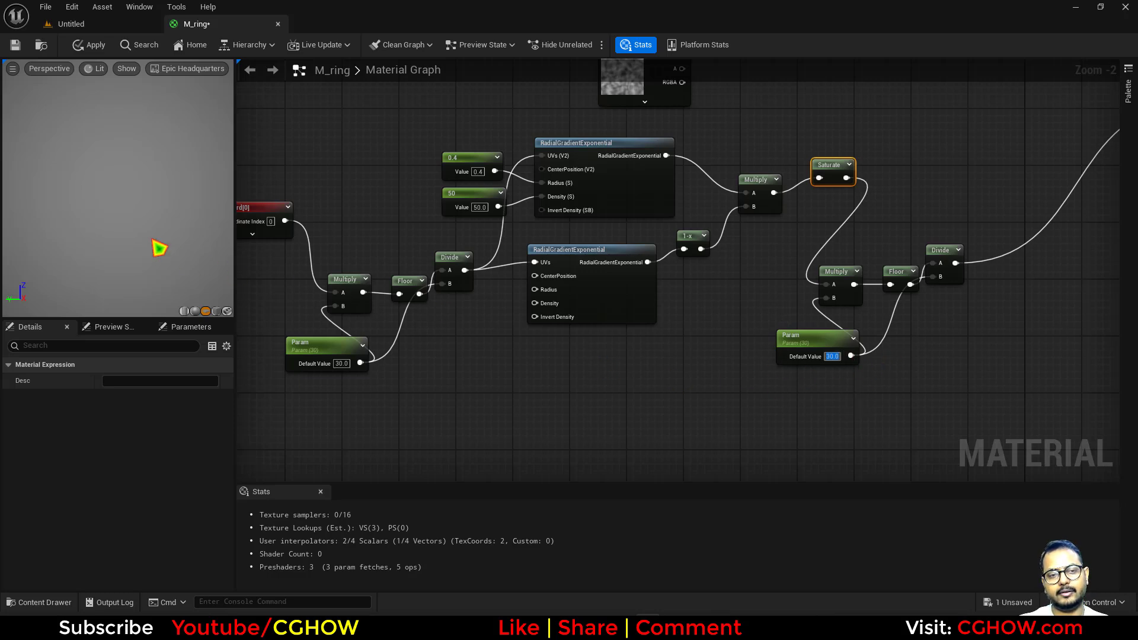
key("Return")
left_click(834, 356)
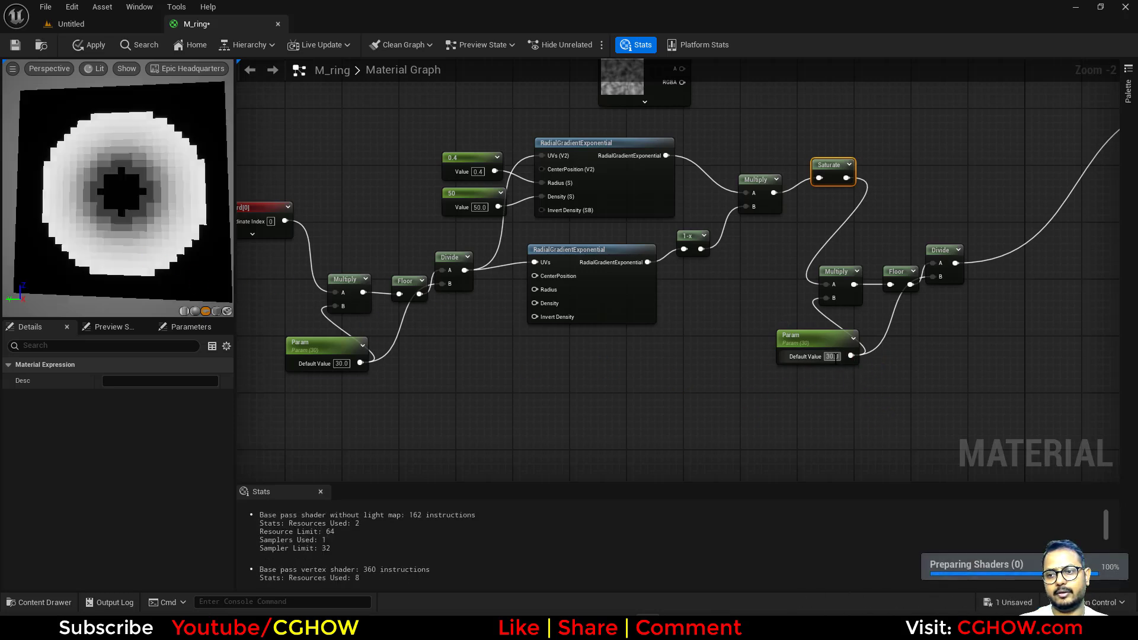
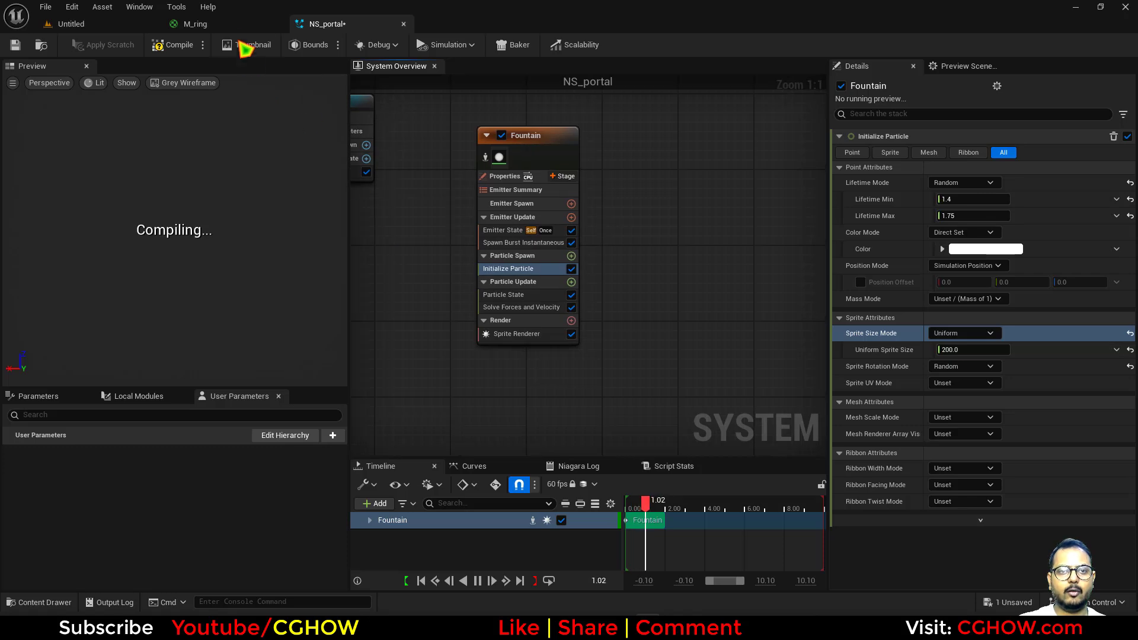
Step: Locate the M_ring material in the Content Browser so it is selected, and return to the NS_portal system
left_click(240, 25)
left_click(46, 51)
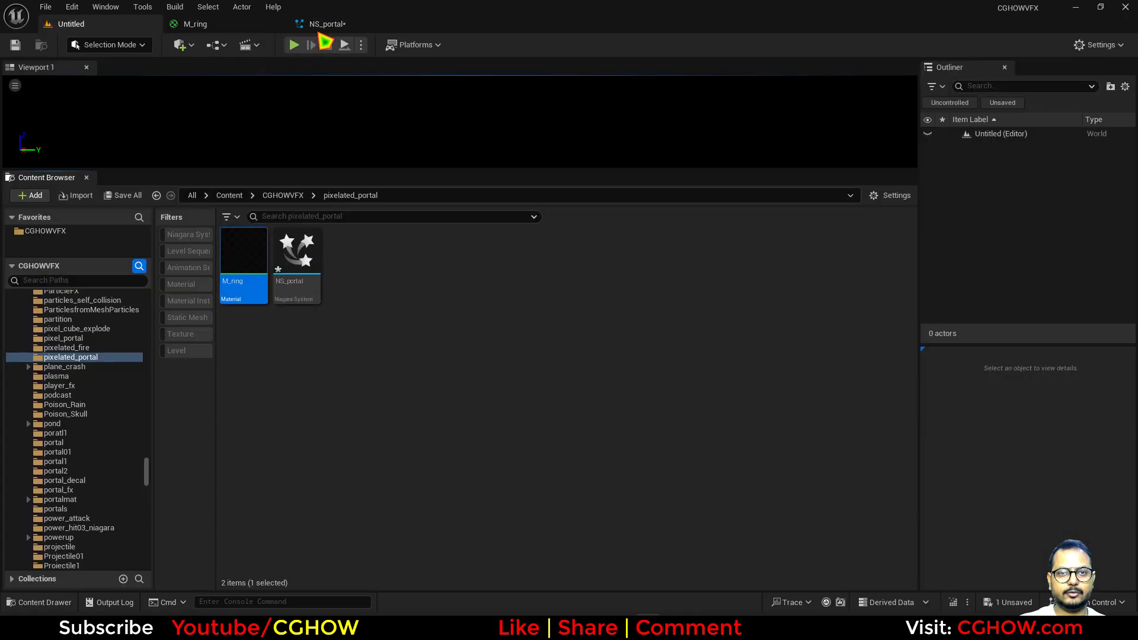
left_click(327, 24)
Step: Turn off killing particles at the end of their lifetime in Particle State, and assign M_ring as the Sprite Renderer's material
left_click(536, 296)
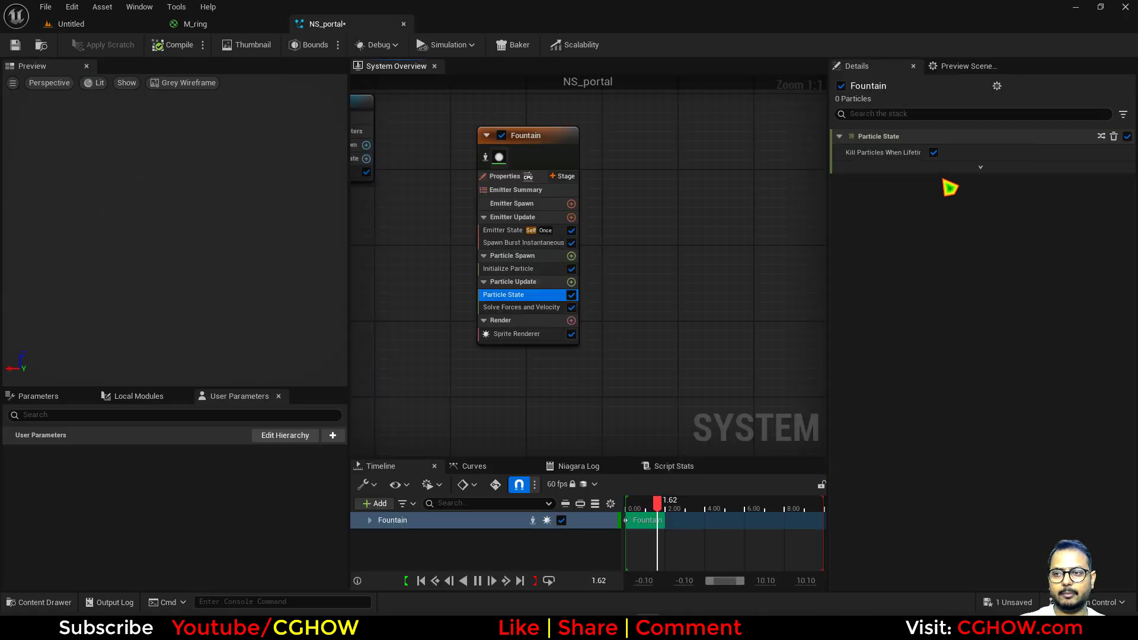
left_click(933, 152)
left_click(539, 336)
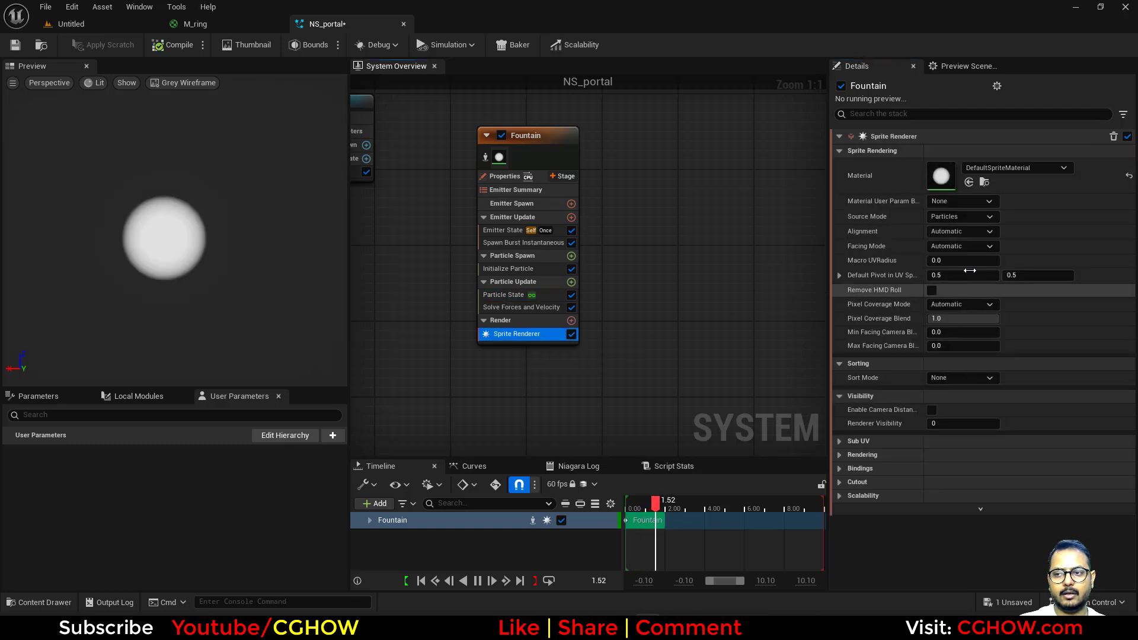
left_click(969, 182)
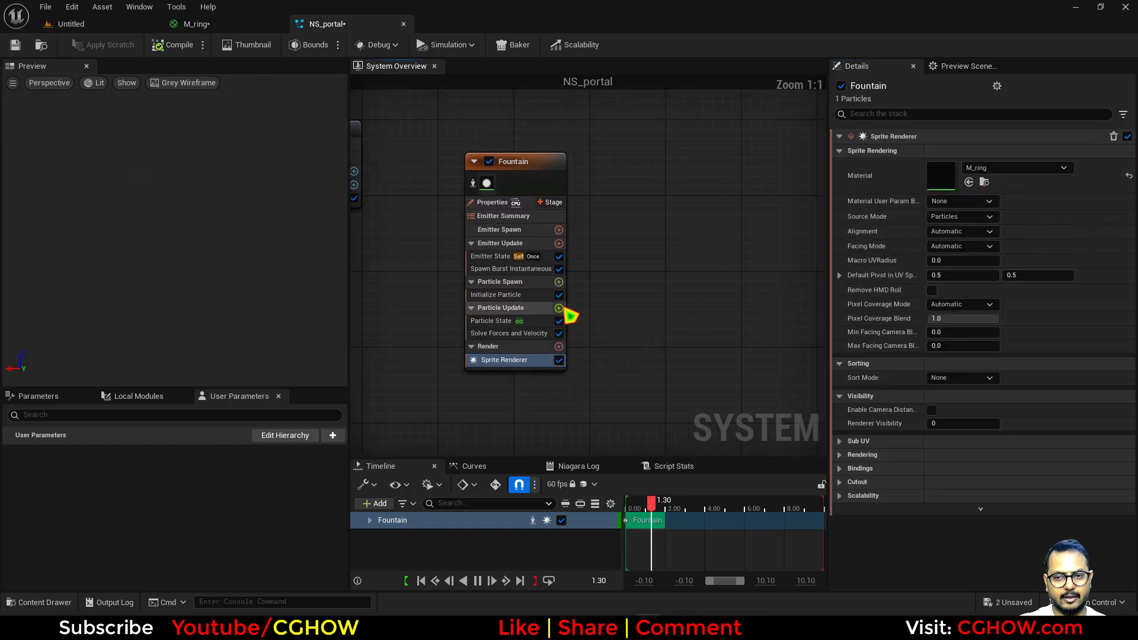
Step: Add Dynamic Material Parameters to Particle Update and set both pix and layer to 20
left_click(559, 308)
type("dynamic")
left_click(418, 403)
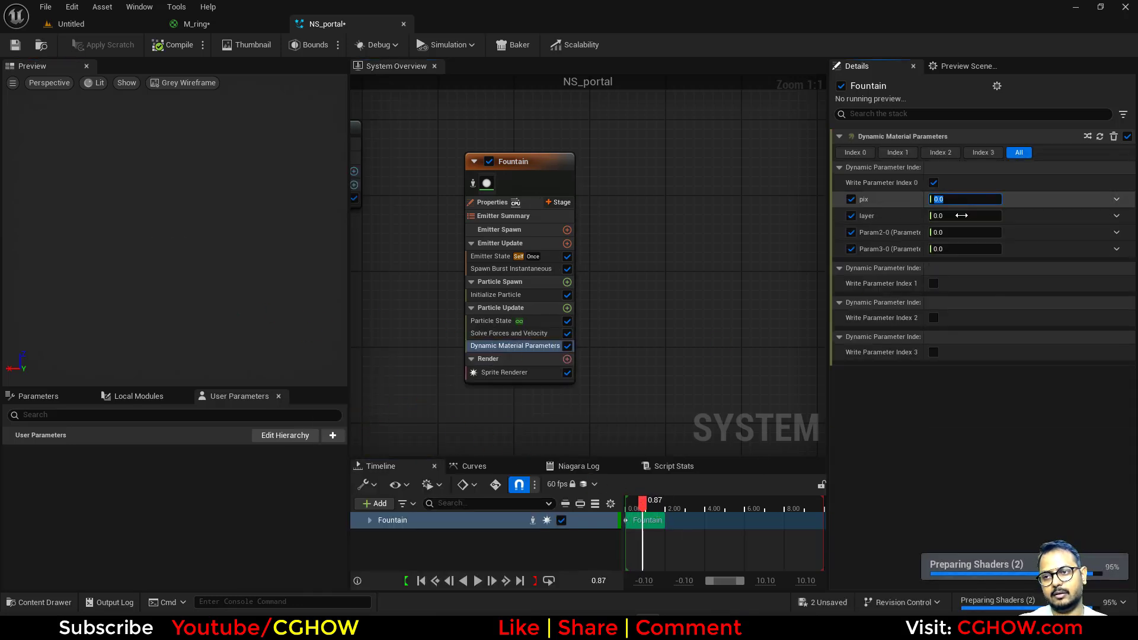
type("2")
type("20")
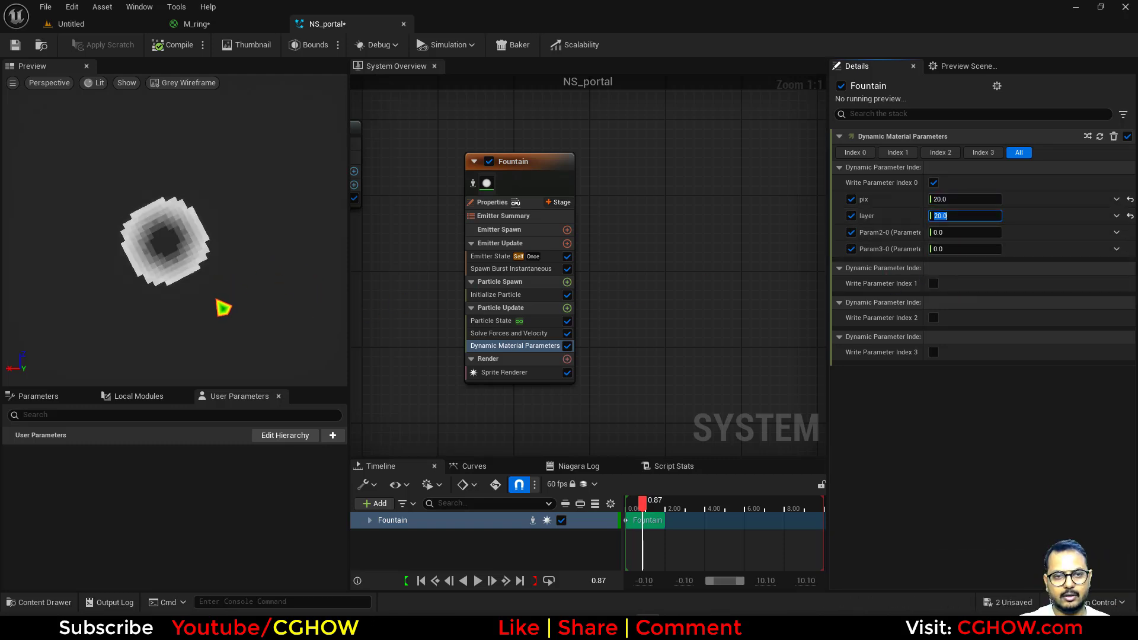
Step: Change the Sprite Rotation Mode in Initialize Particle to Unset so the ring is no longer randomly rotated
left_click(495, 295)
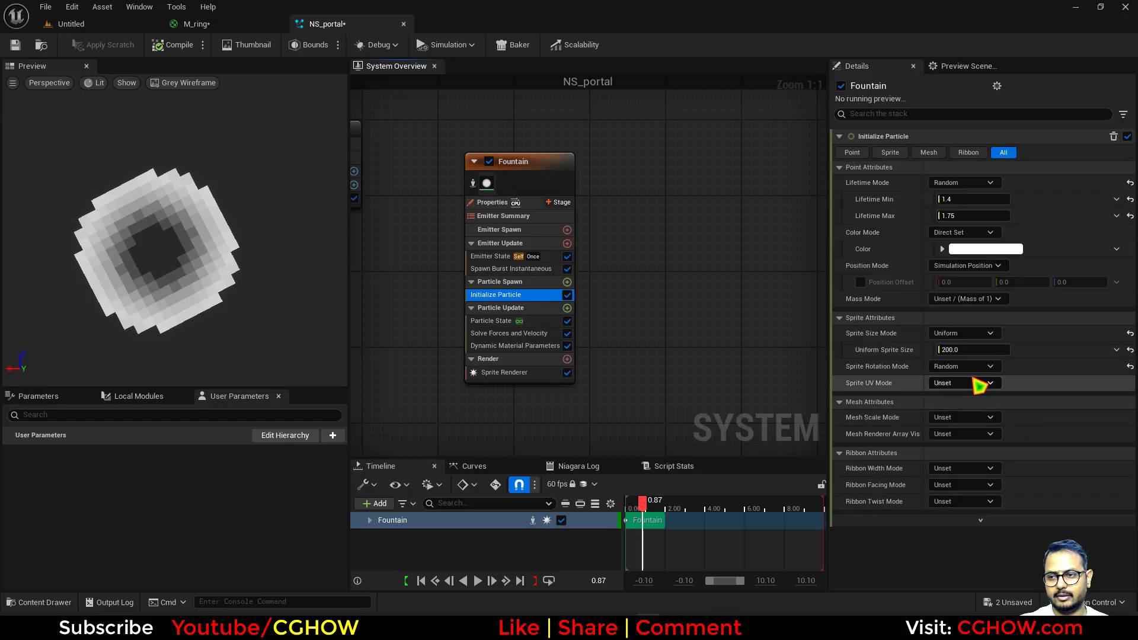
left_click(965, 366)
left_click(908, 390)
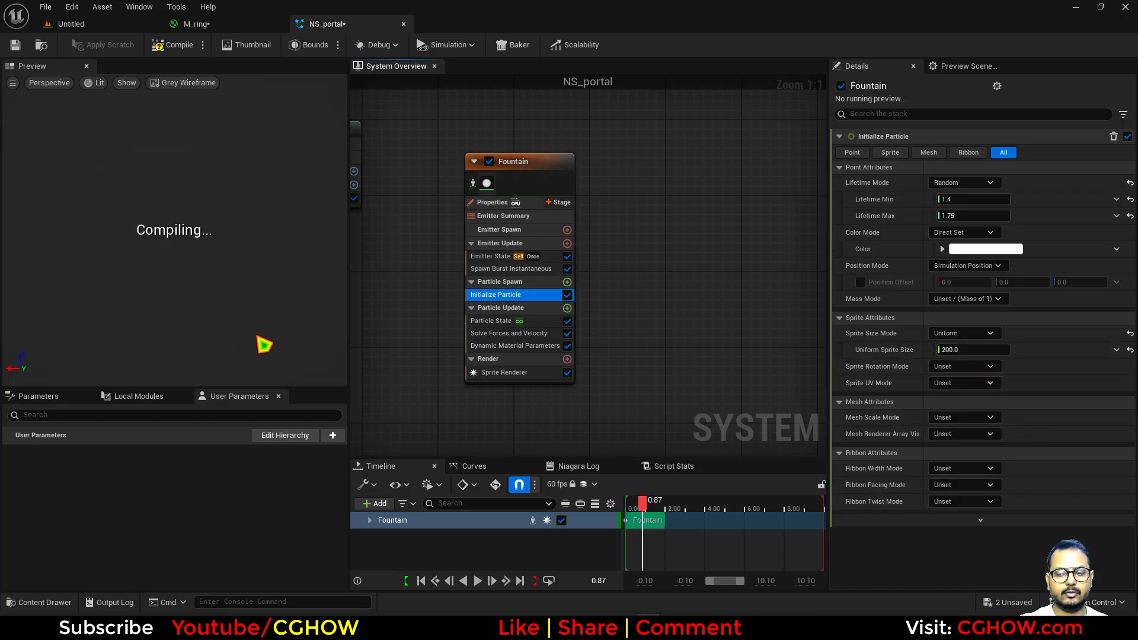
right_click_drag(218, 307, 225, 307)
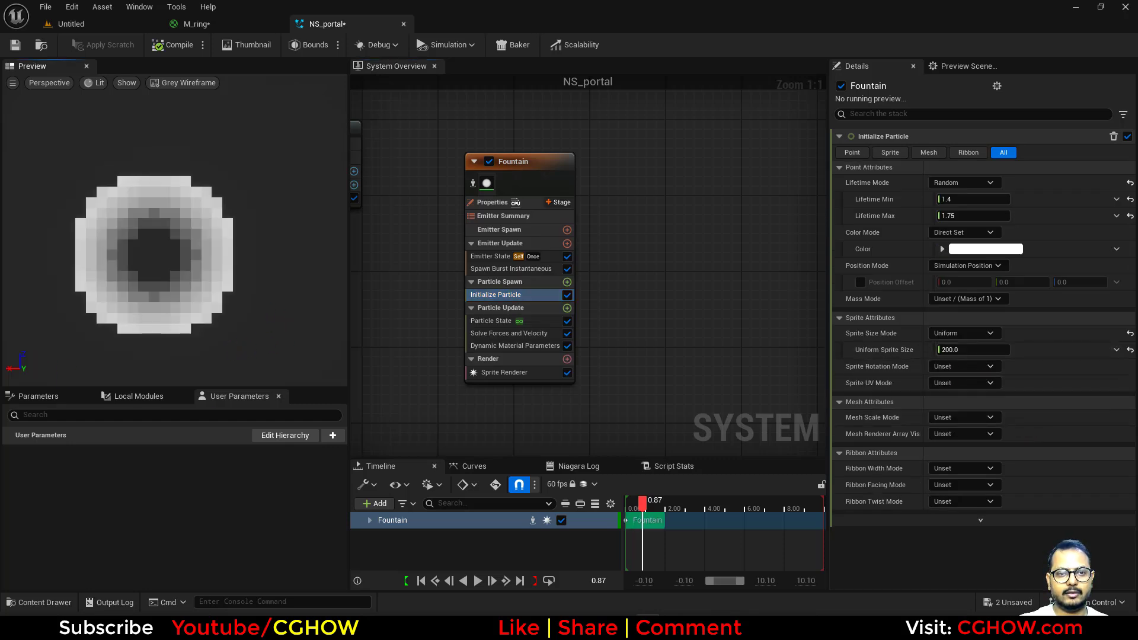
Step: Set pix to 25 in Dynamic Material Parameters and adjust layer to about 4.98
left_click(502, 349)
left_click_drag(948, 199, 977, 199)
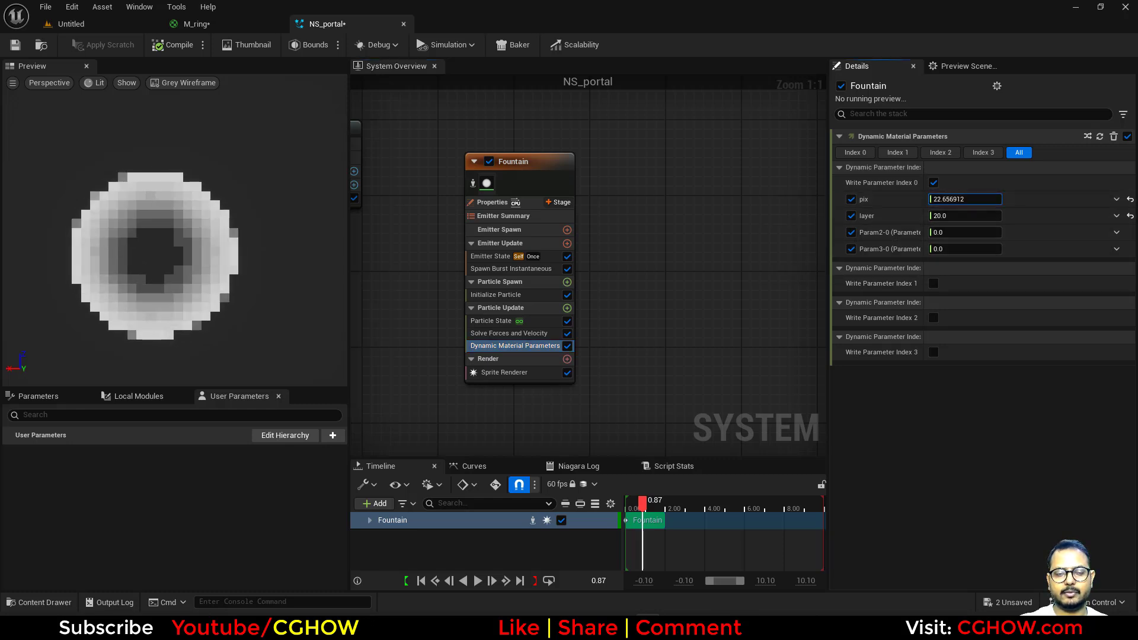
left_click(966, 200)
type("2")
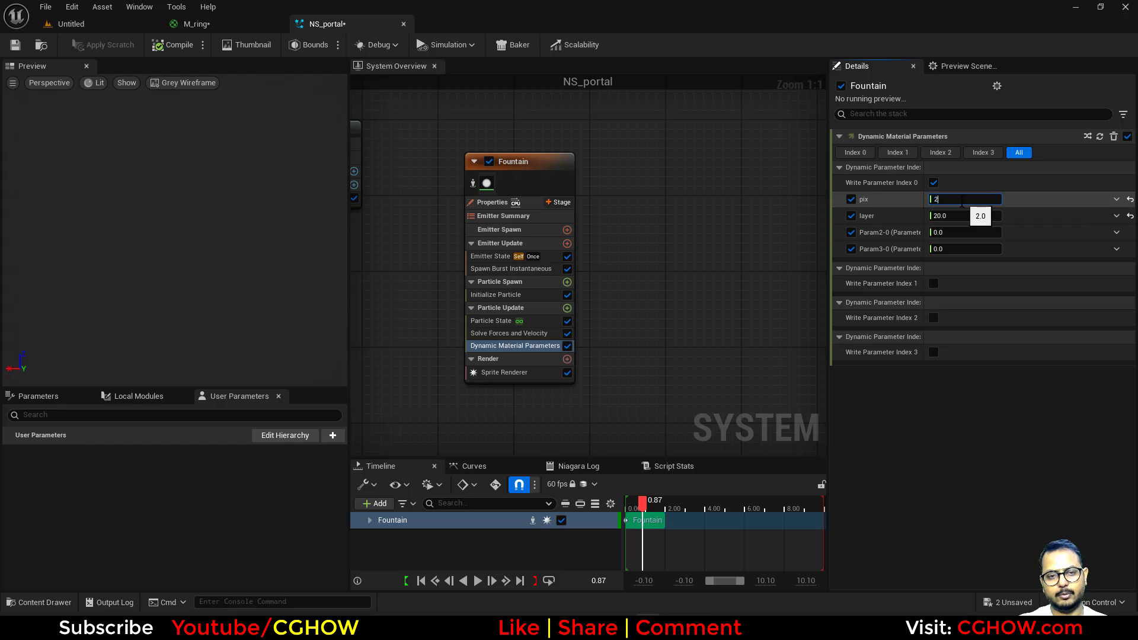
type("5")
key("Return")
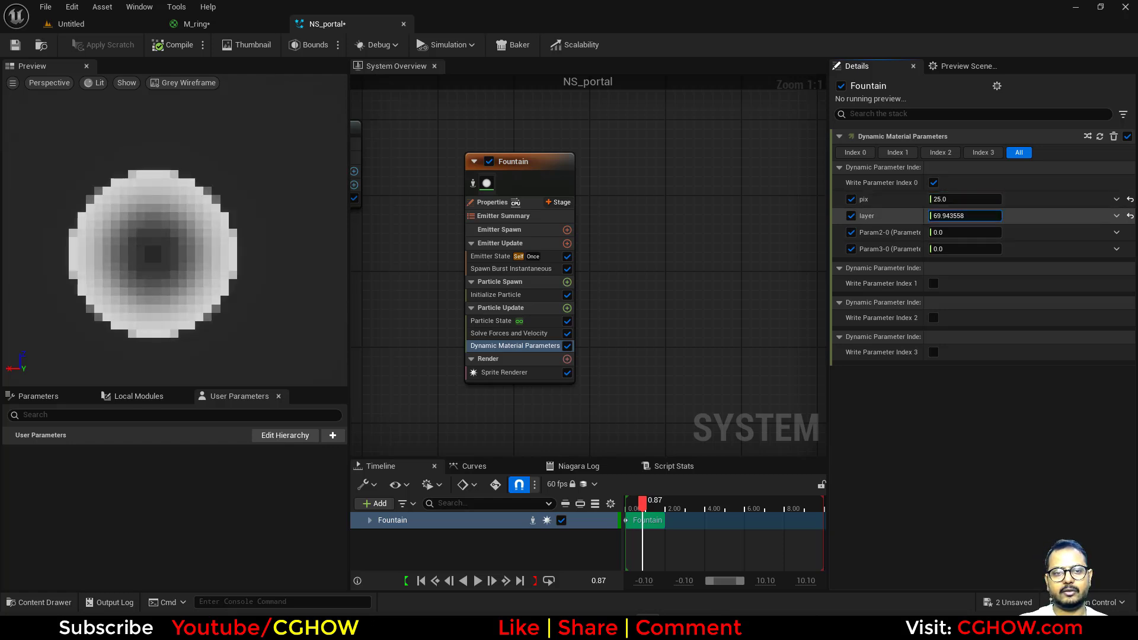
mouse_move(978, 216)
left_mouse_down()
mouse_move(939, 216)
mouse_move(991, 216)
left_mouse_up()
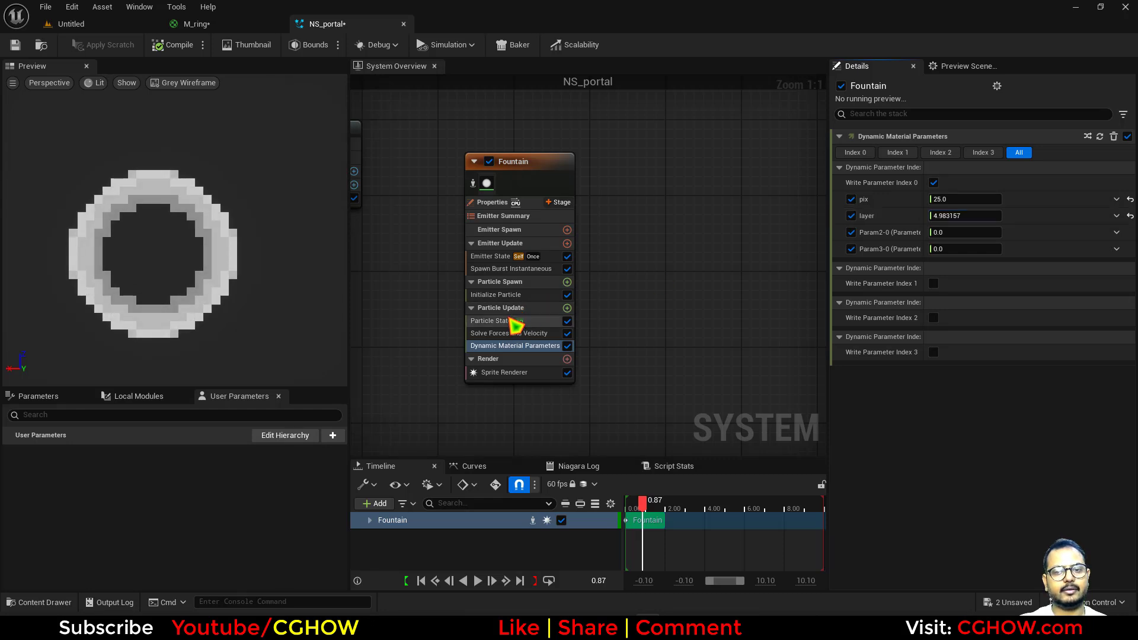
Step: Change the particle Color in Initialize Particle from white to a light green
left_click(501, 295)
left_click(975, 250)
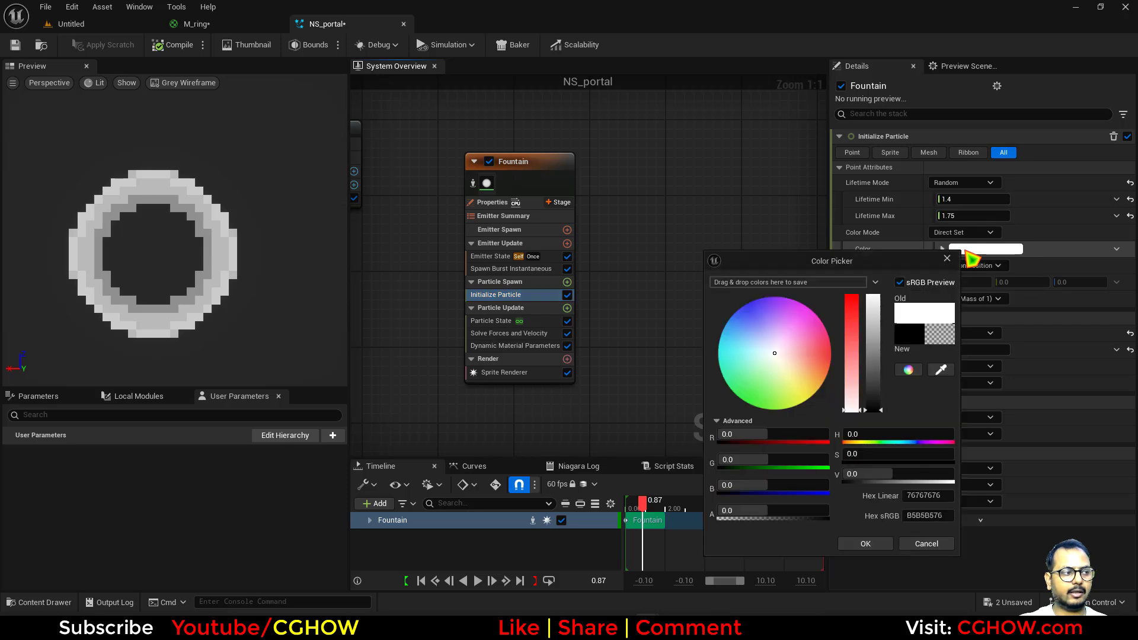
left_click_drag(743, 342, 744, 407)
left_click(865, 544)
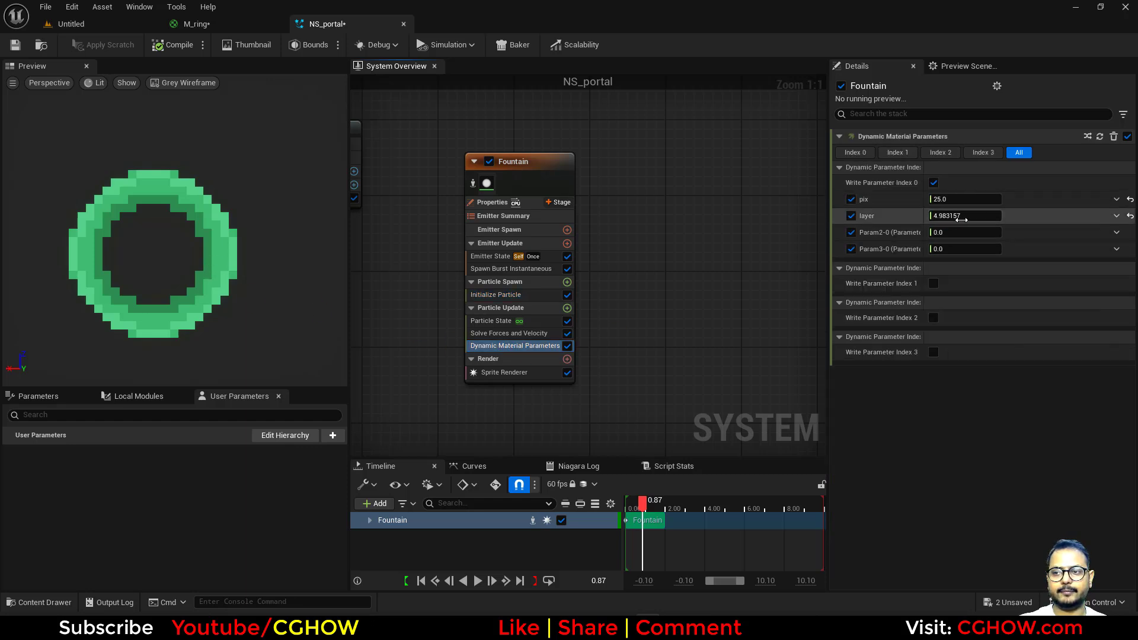
Step: Set layer to 5 in Dynamic Material Parameters, trying out higher and lower layer values as well
left_click(960, 216)
type("5")
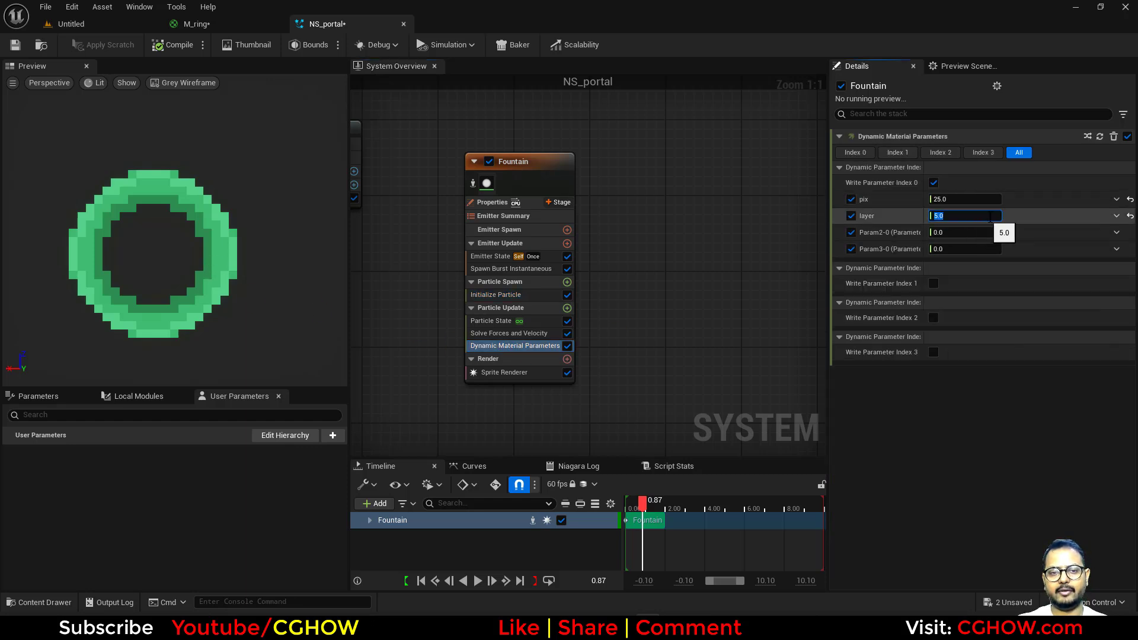
left_click(1029, 223)
left_click_drag(952, 215, 996, 215)
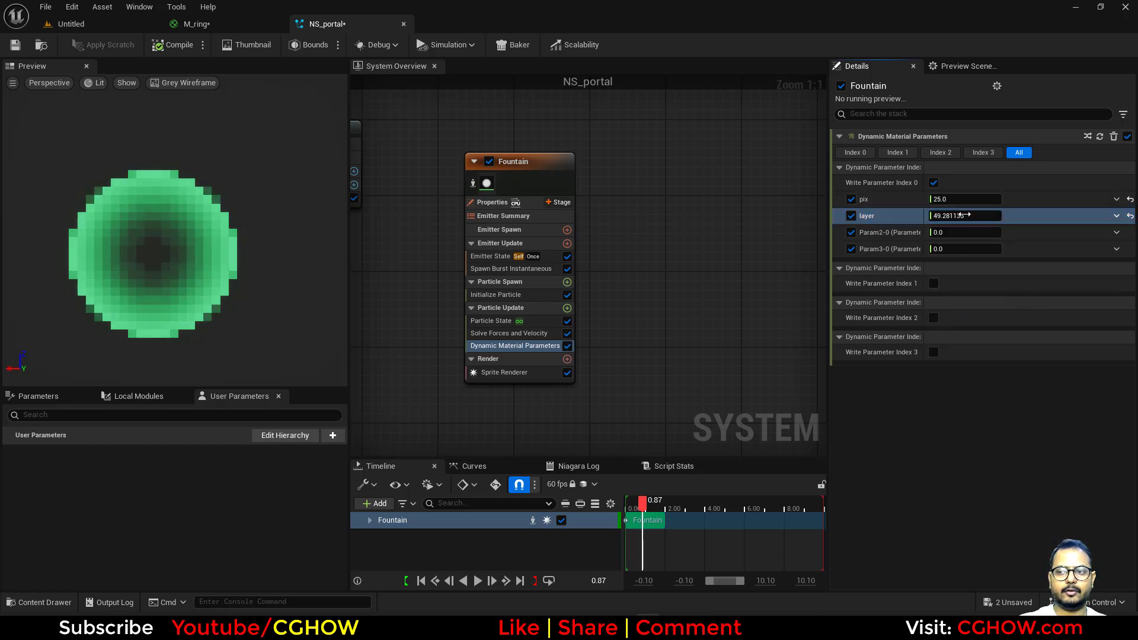
mouse_move(972, 216)
left_mouse_down()
mouse_move(929, 216)
mouse_move(961, 216)
left_mouse_up()
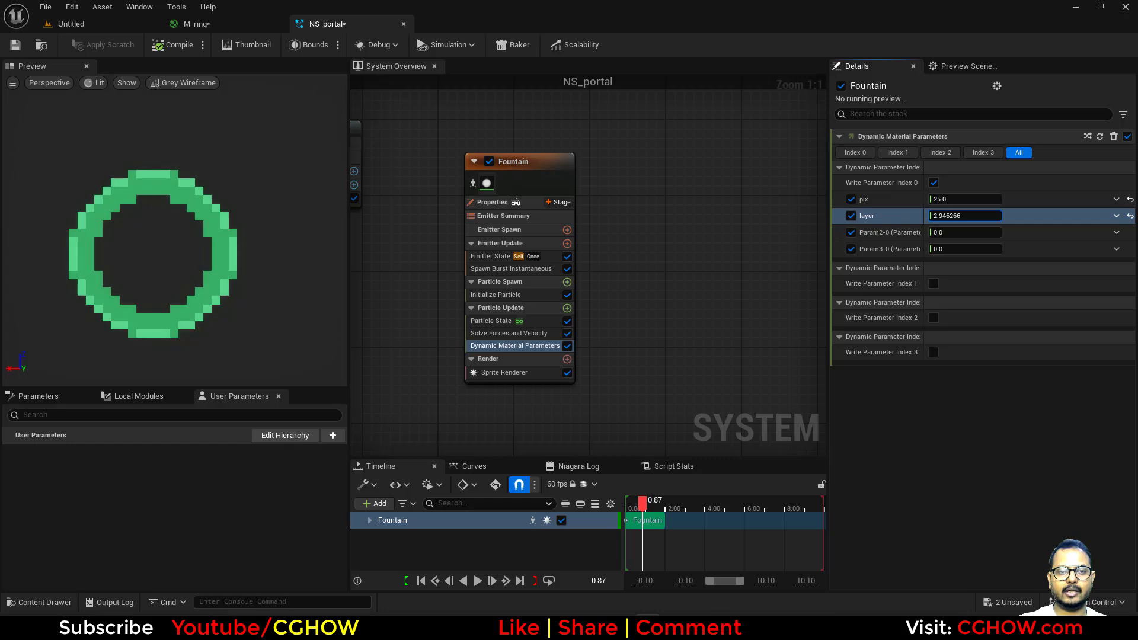
left_click(965, 216)
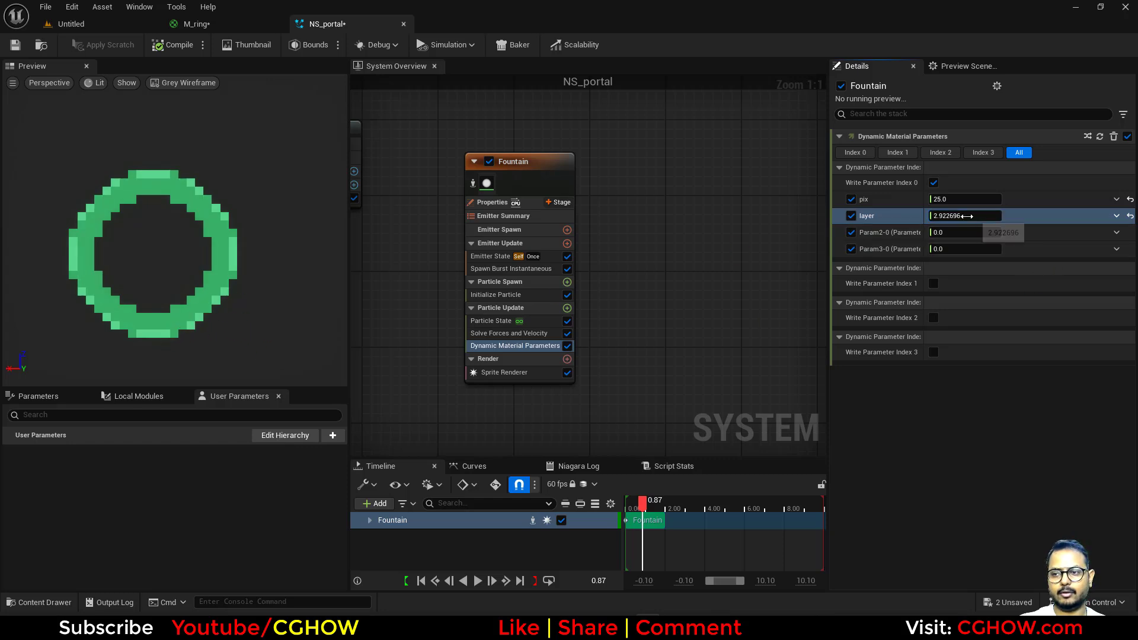
type("5")
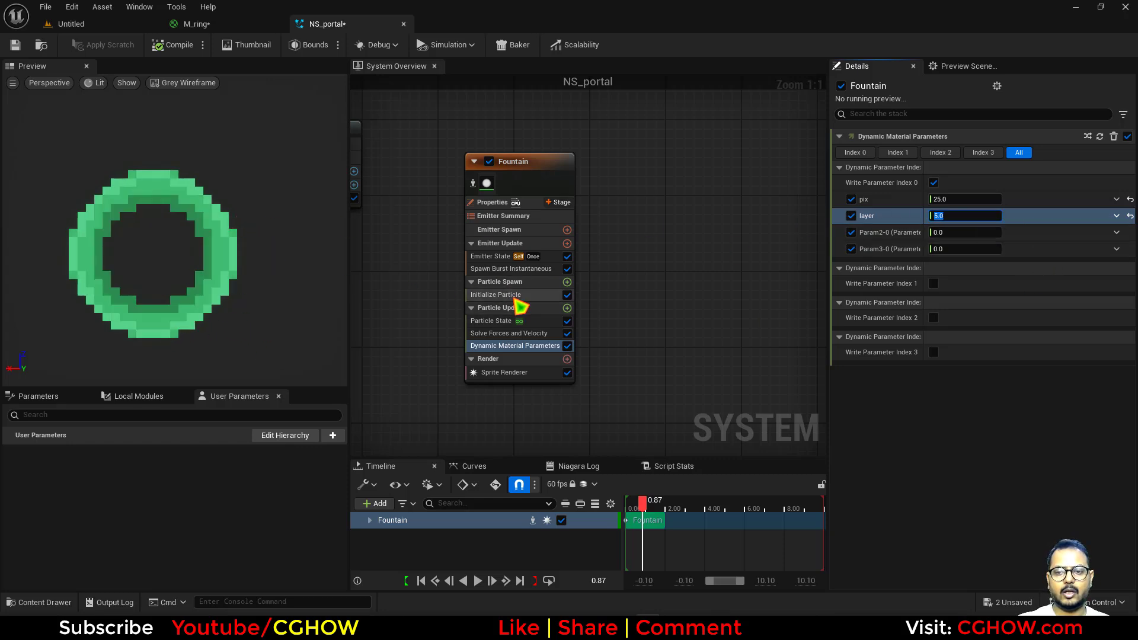
Step: Switch the Sprite Size Mode in Initialize Particle to Non-Uniform and size the sprite 200 by about 426
left_click(511, 296)
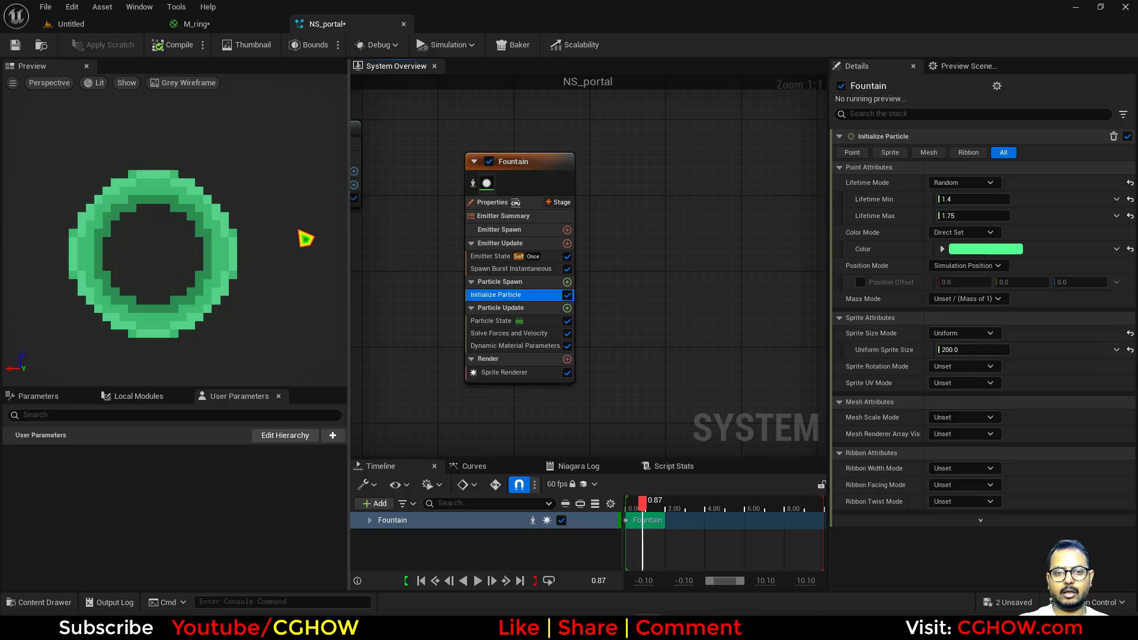
left_click(975, 333)
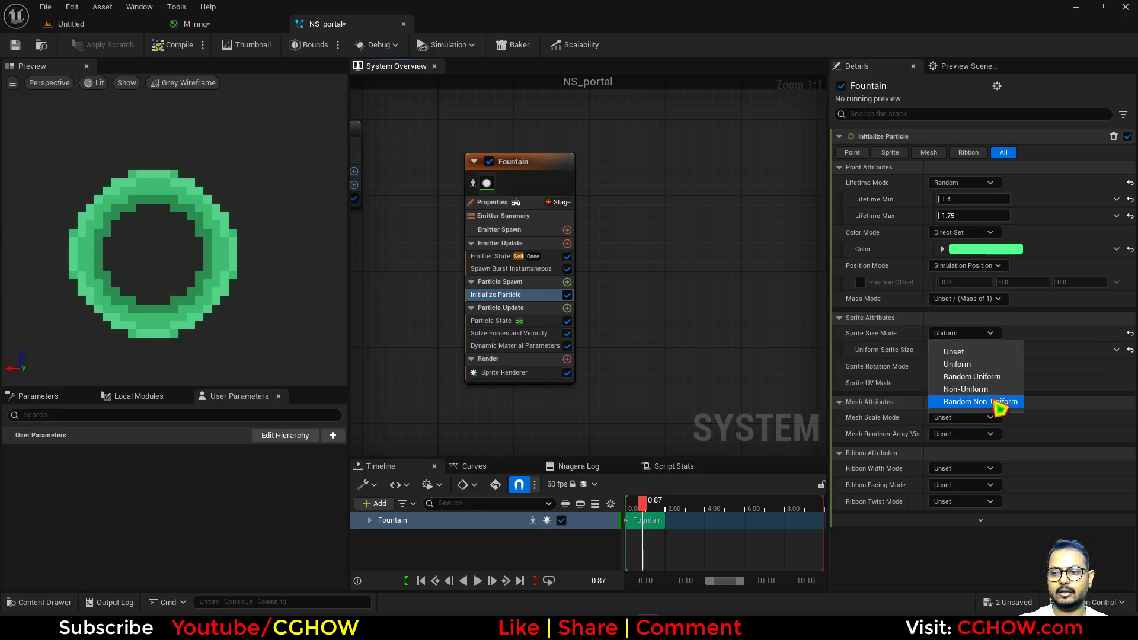
left_click(967, 390)
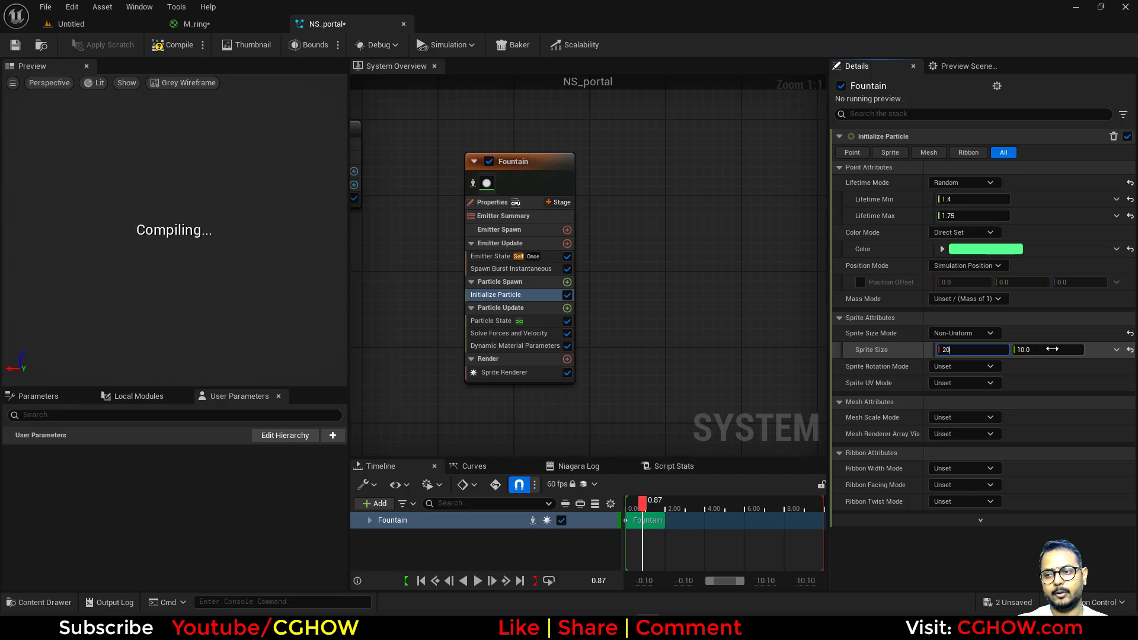
type("200")
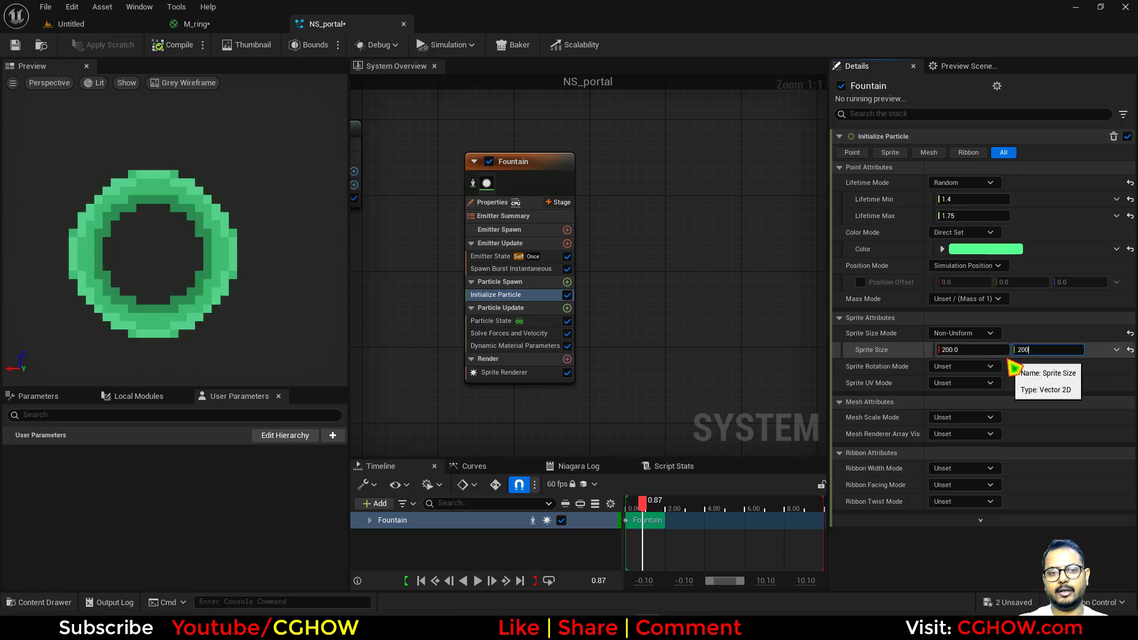
left_click(1053, 371)
left_click_drag(1027, 353, 1084, 352)
scroll(219, 274, "down", 5)
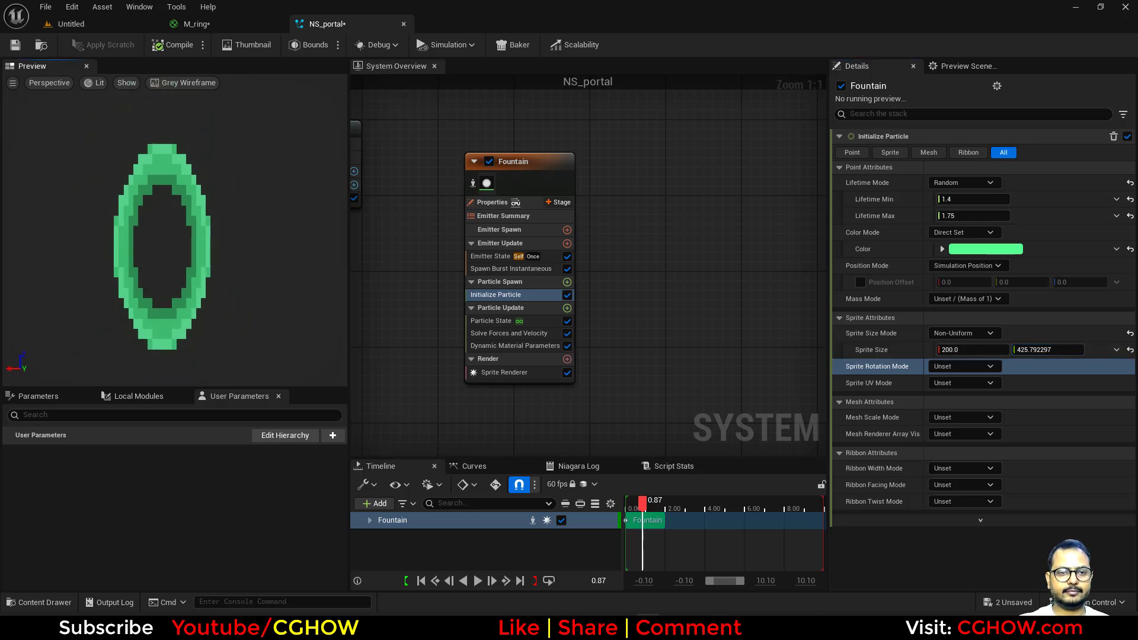
Step: Set the Sprite Renderer's Alignment to Custom Alignment and its Facing Mode to Custom Facing Vector
left_click(521, 372)
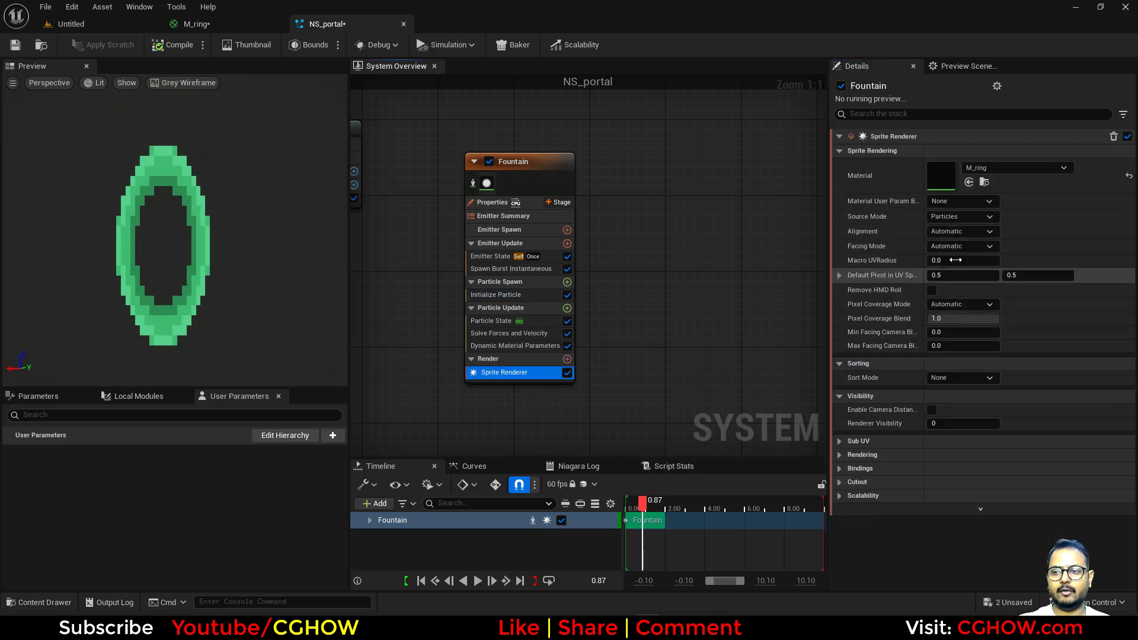
left_click(961, 246)
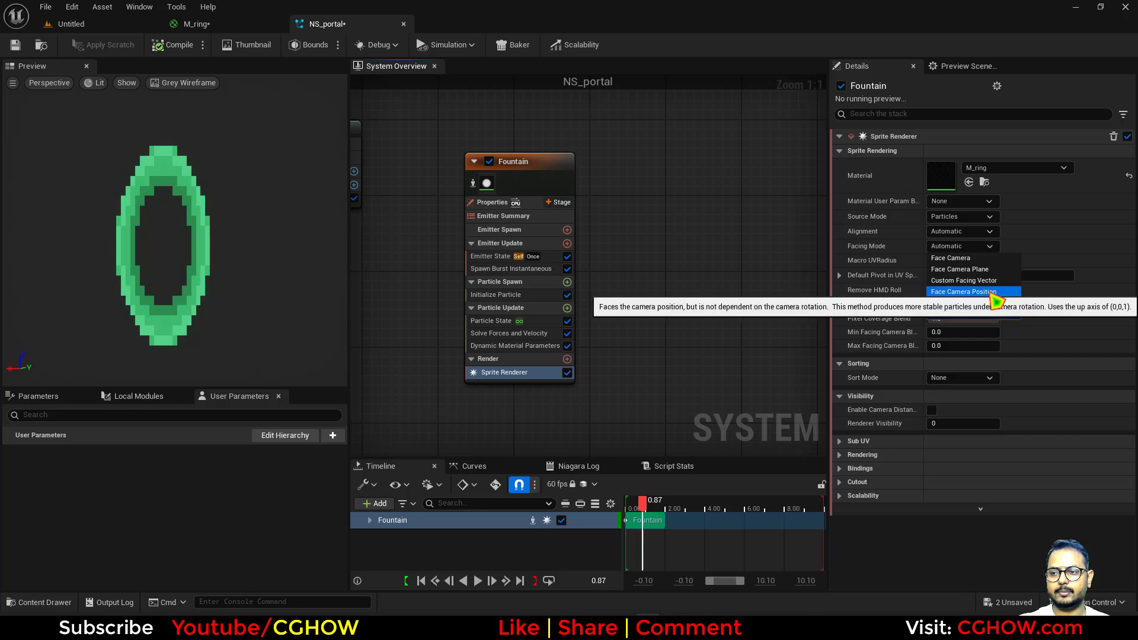
left_click(998, 292)
left_click(987, 232)
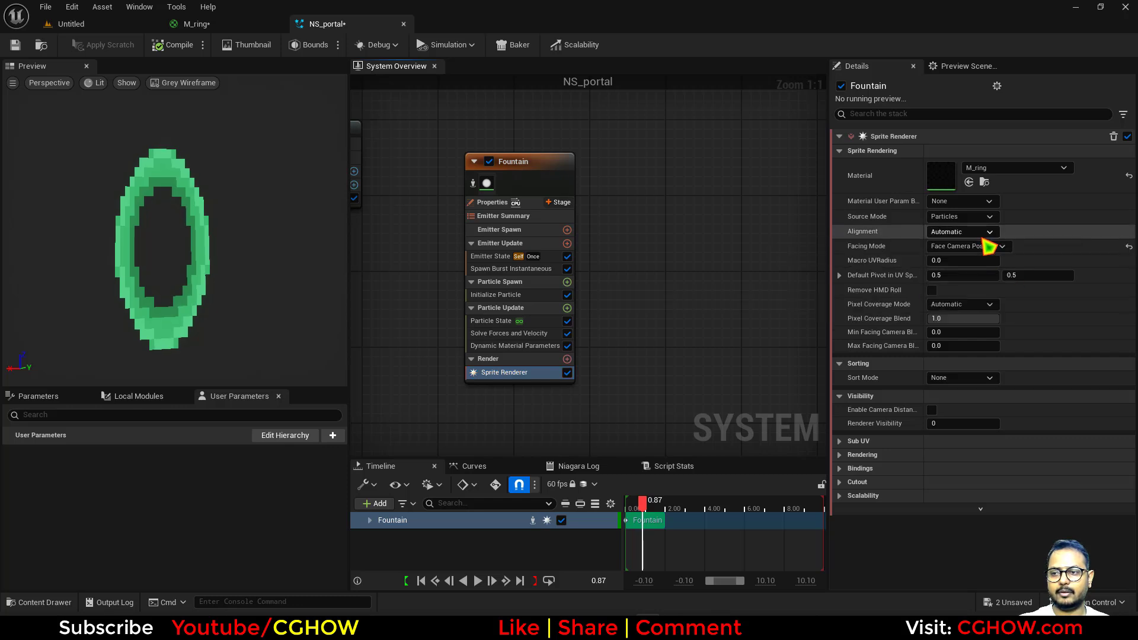
left_click(996, 276)
left_click(984, 246)
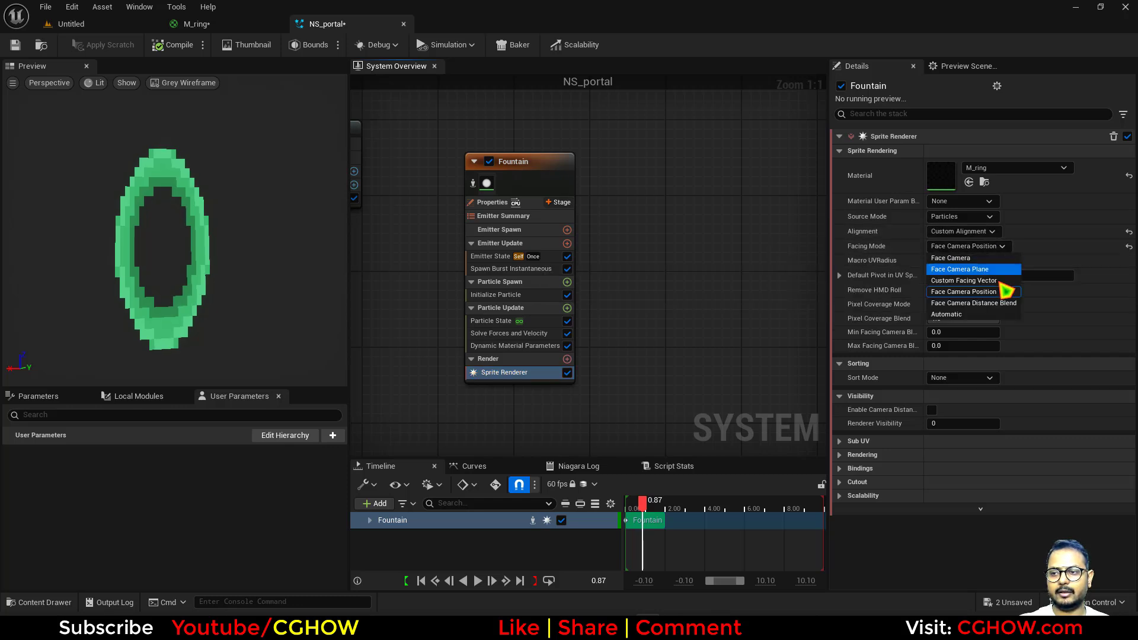
left_click(981, 281)
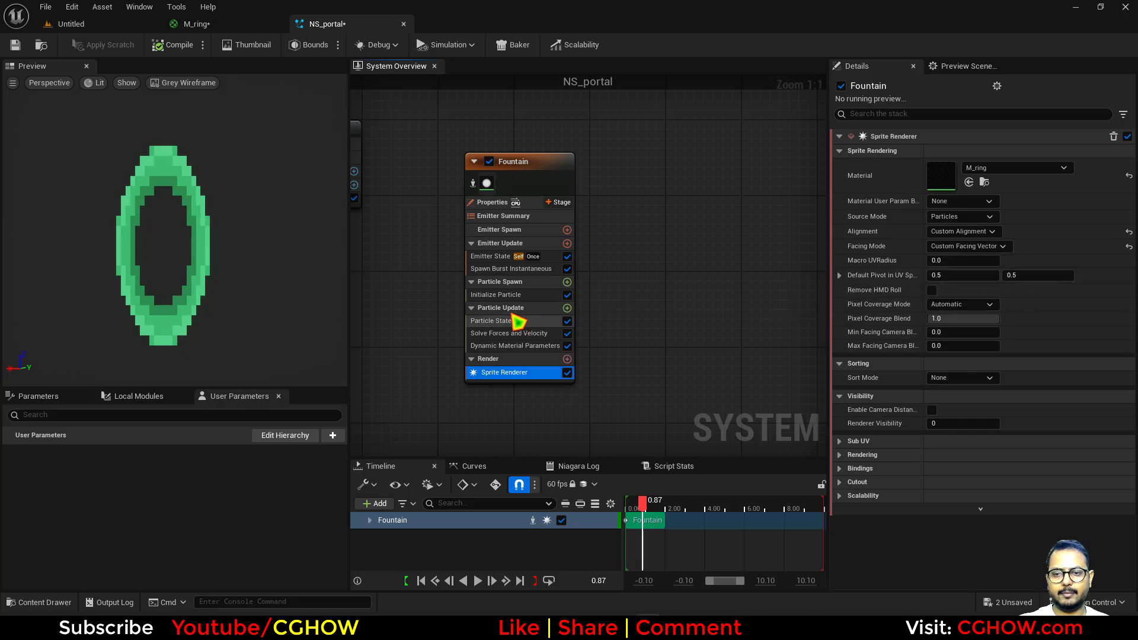
Step: Add the Align Sprite to Mesh Orientation module to Particle Update and check the ring's orientation in the preview
left_click(568, 308)
type("ali")
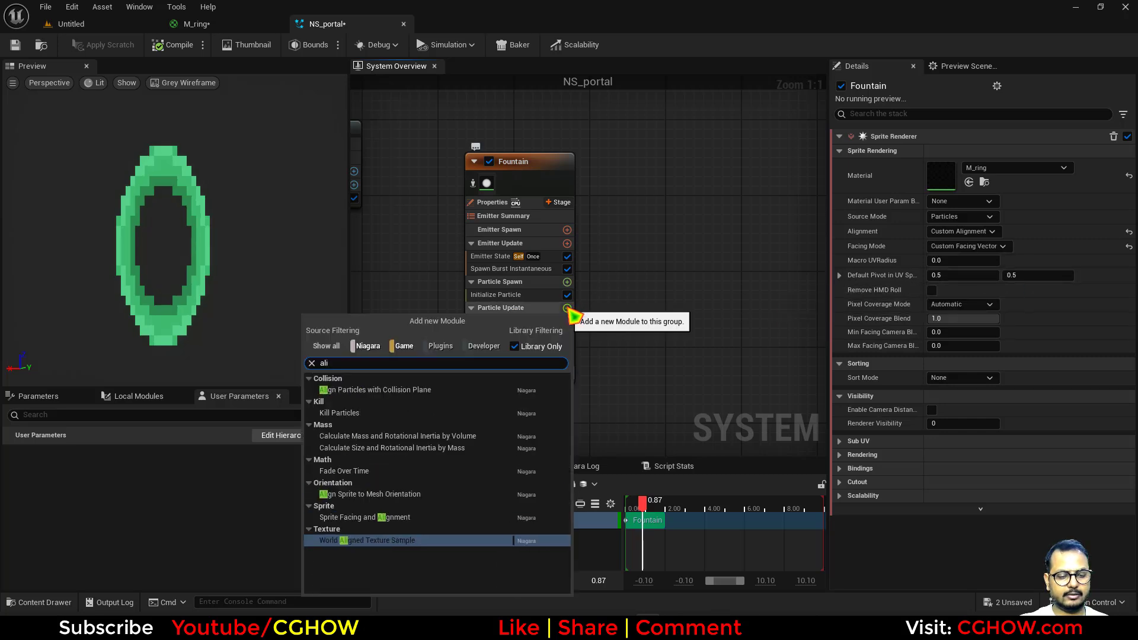
type("gn")
left_click(409, 413)
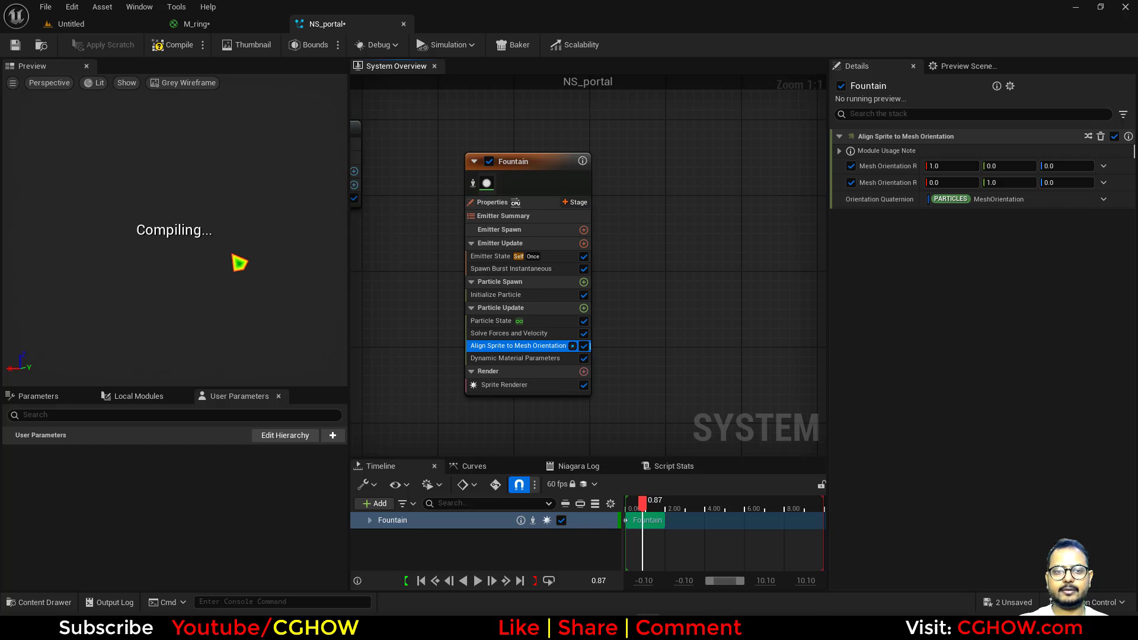
left_click_drag(189, 261, 254, 261)
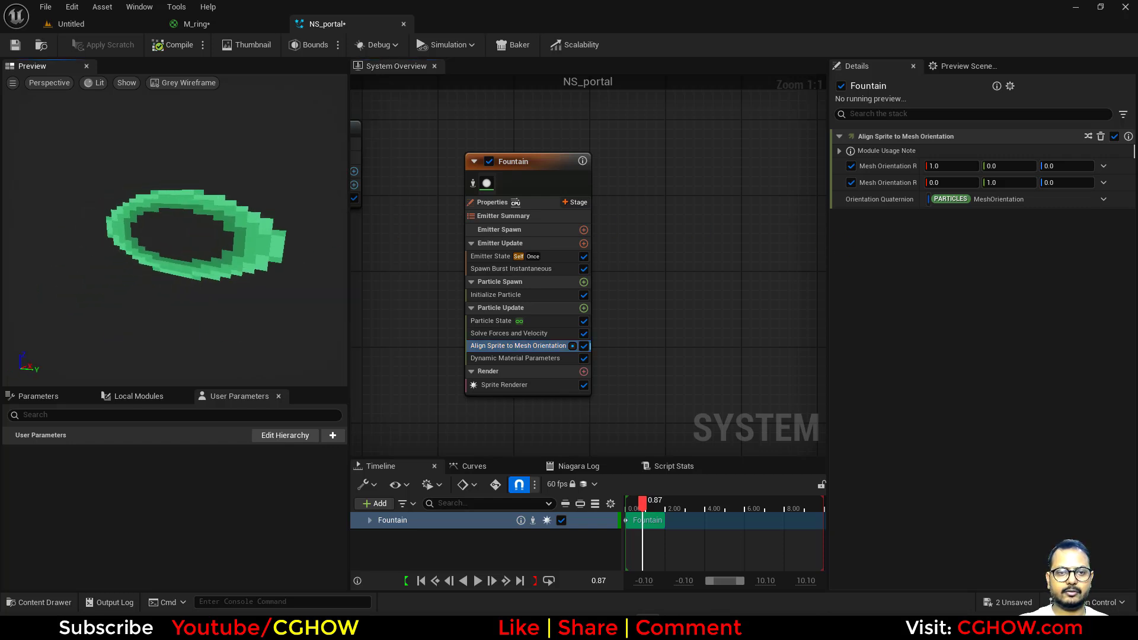
Step: Set the Sprite Size in Initialize Particle to 400 by 200 so the portal stands upright
left_click(533, 295)
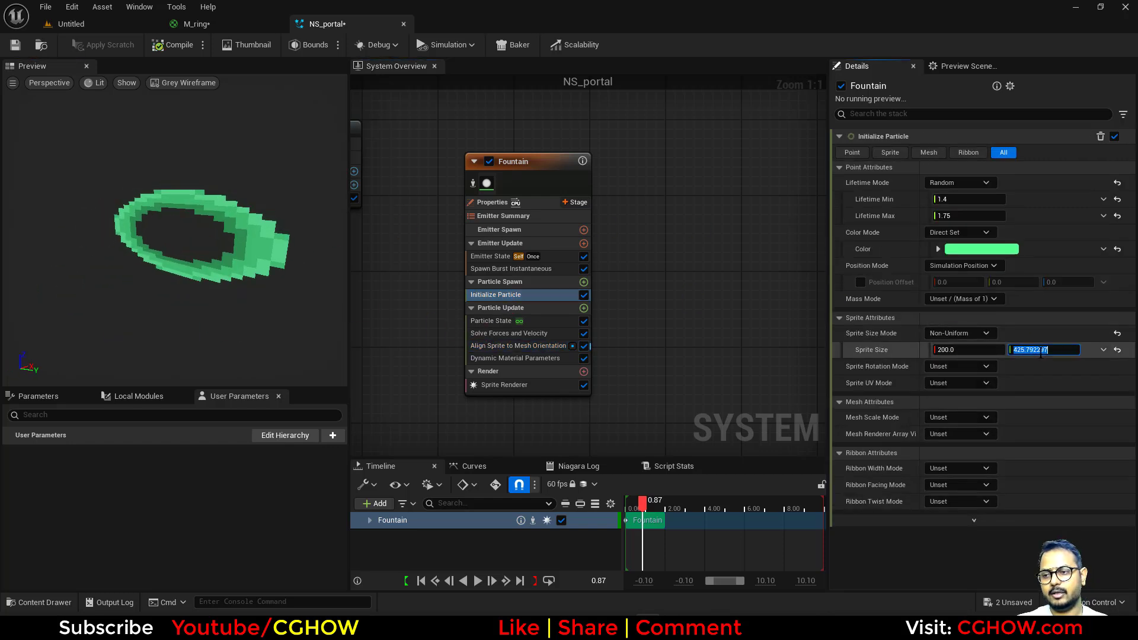
type("200")
left_click_drag(955, 351, 1025, 351)
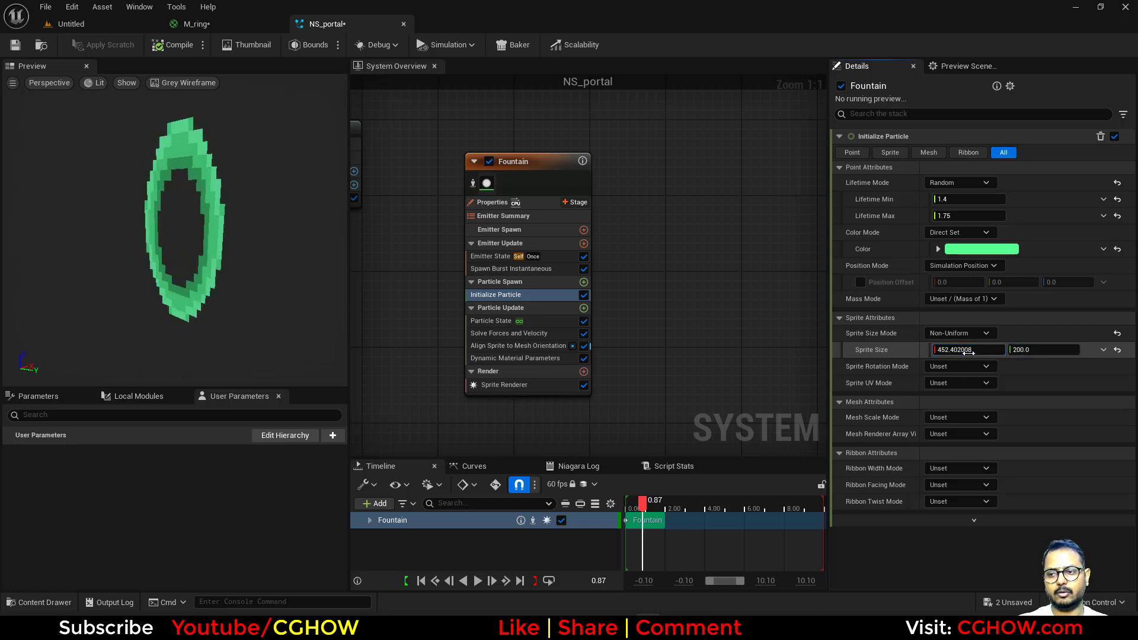
left_click(969, 352)
type("400")
key("Return")
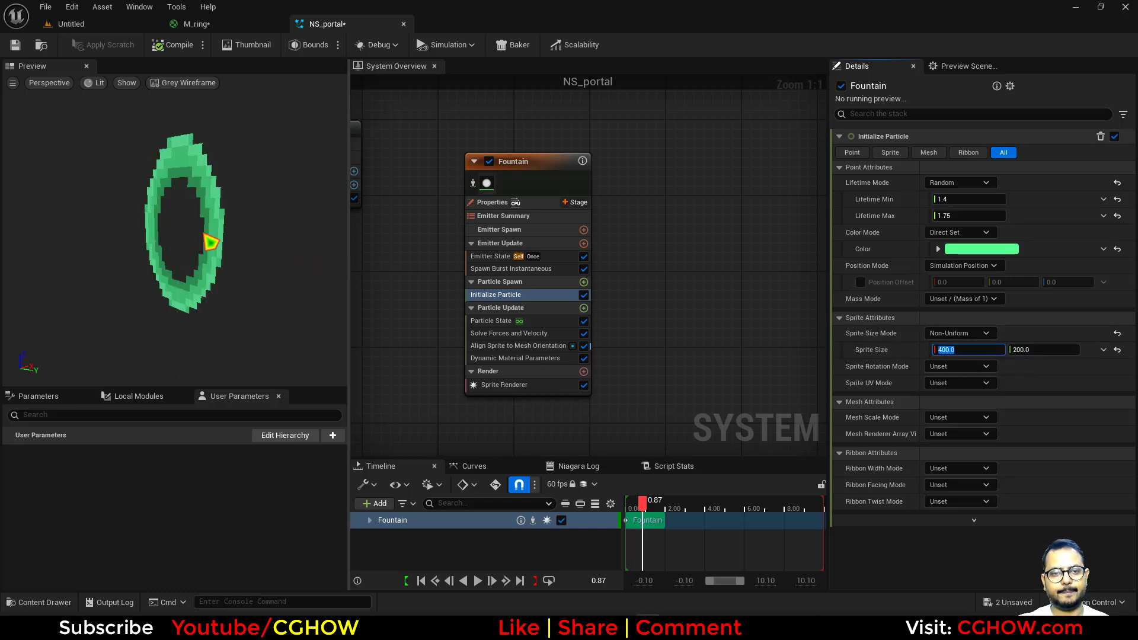
left_click_drag(211, 242, 285, 242)
right_click_drag(229, 242, 230, 277)
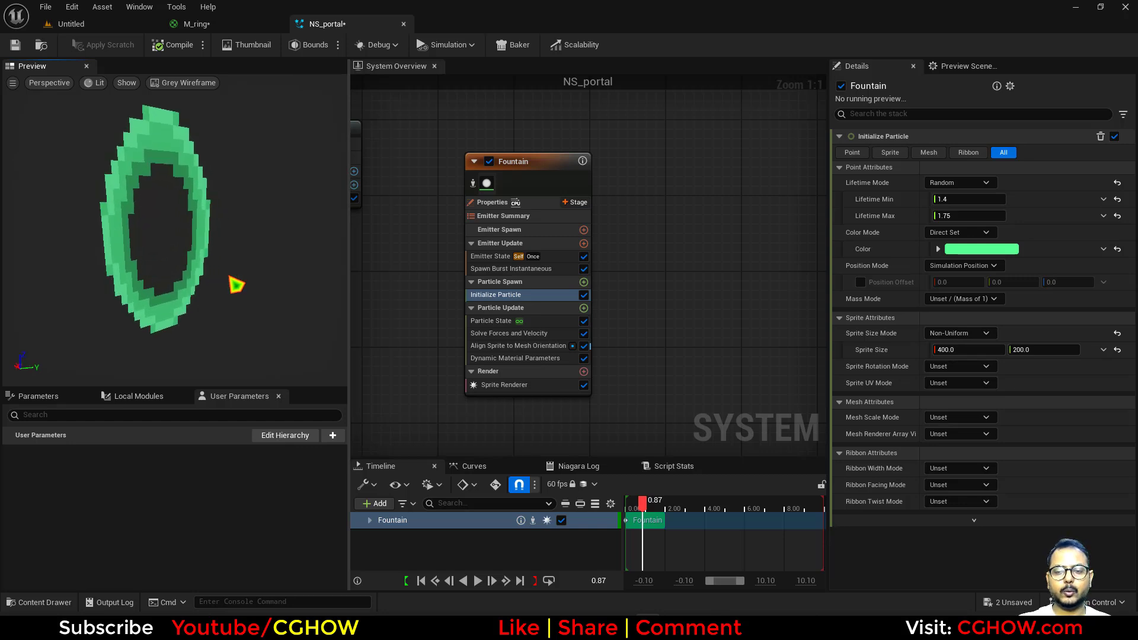
Step: Set the Spawn Count of Spawn Burst Instantaneous to 10 and check the result in the preview
left_click(522, 268)
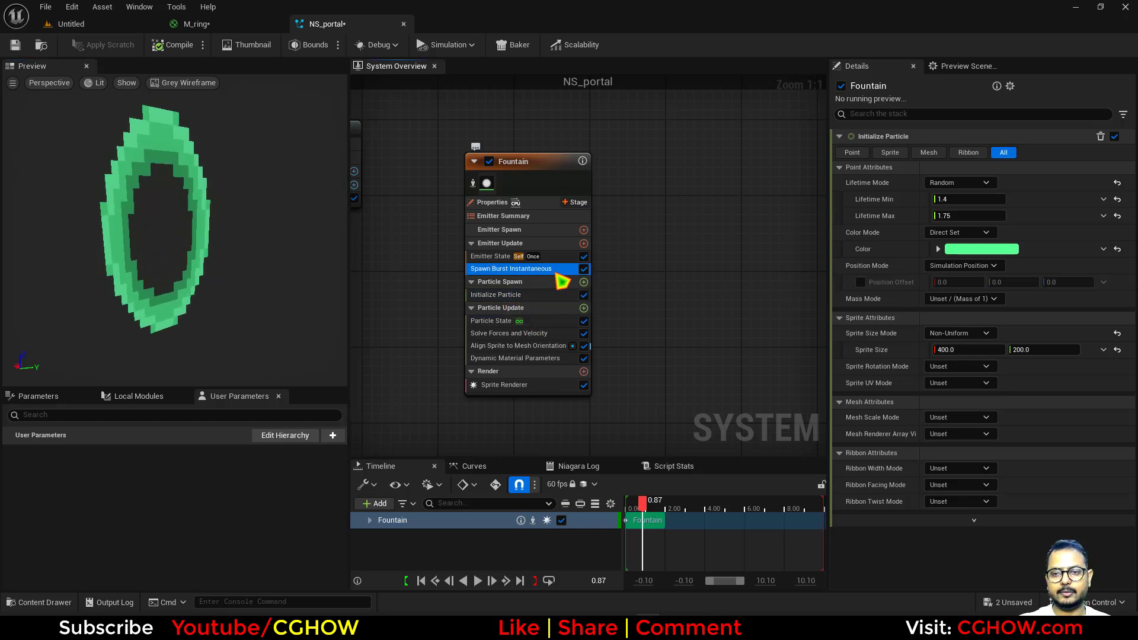
left_click(960, 152)
type("10")
key("Return")
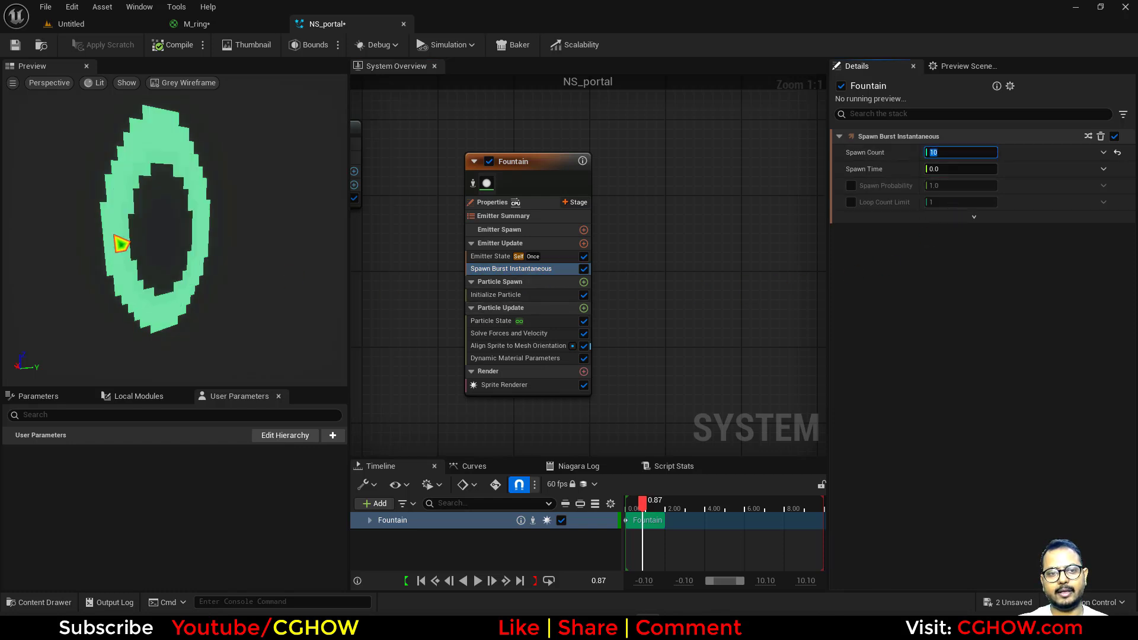
left_click_drag(114, 235, 177, 270)
Step: Enable Position Offset in Initialize Particle and drive it with a Make Vector dynamic input
left_click(541, 295)
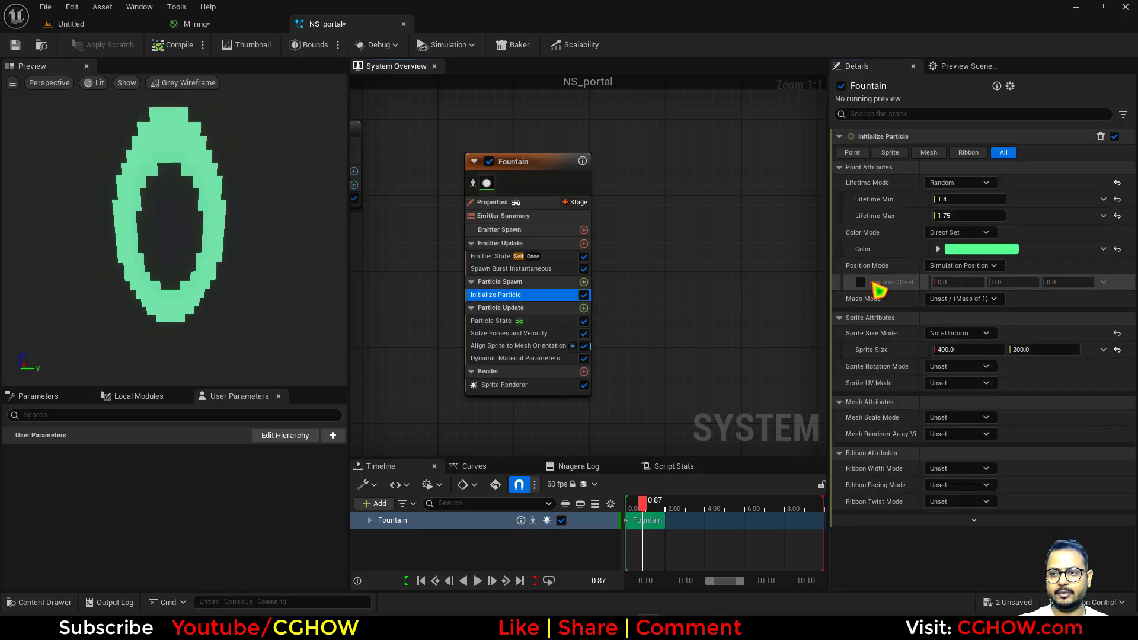
left_click(498, 294)
left_click_drag(176, 328, 3, 374)
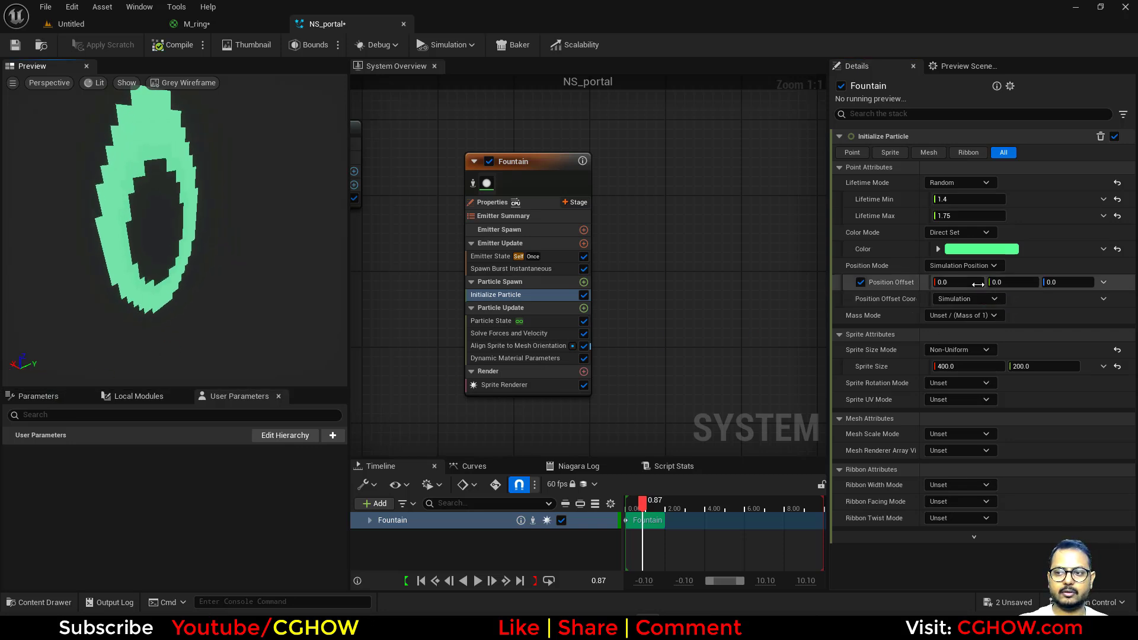
mouse_move(960, 282)
left_mouse_down()
mouse_move(1043, 282)
mouse_move(960, 282)
left_mouse_up()
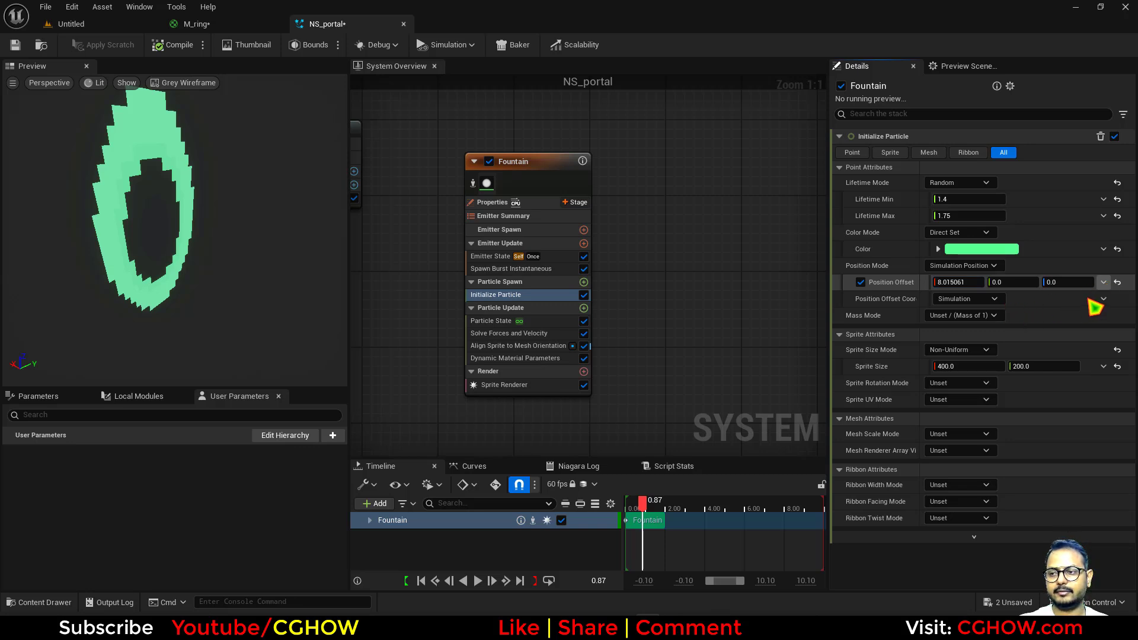
left_click(1103, 282)
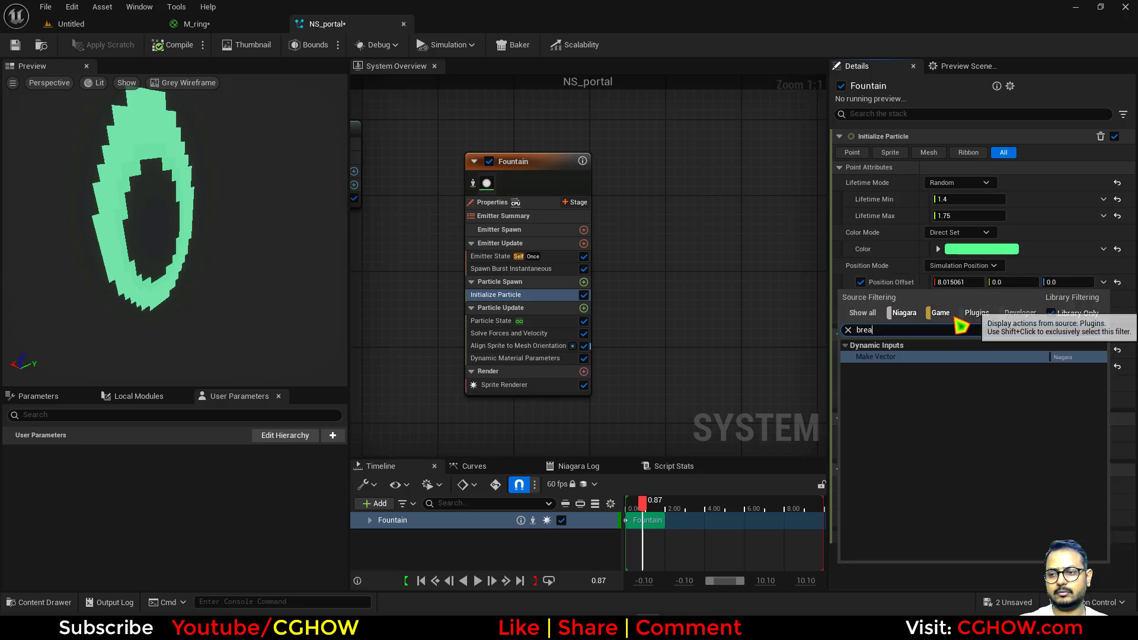
left_click(866, 363)
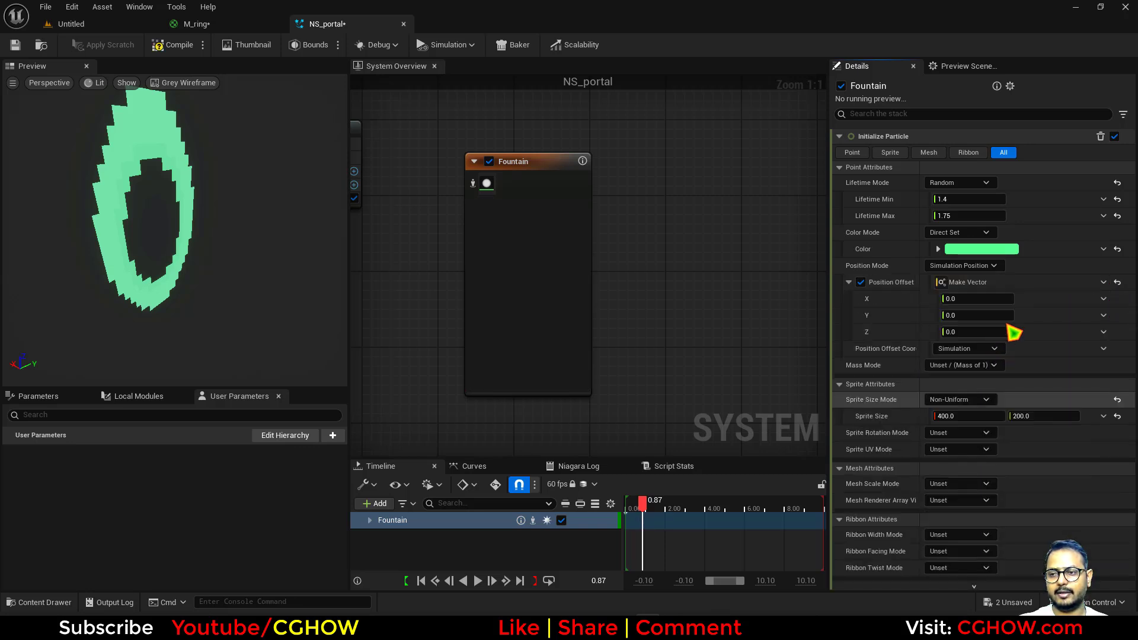
Step: Drive the position offset's X with Return Normalized Exec Index and set its normalized index to about 108
left_click(1097, 300)
type("exe")
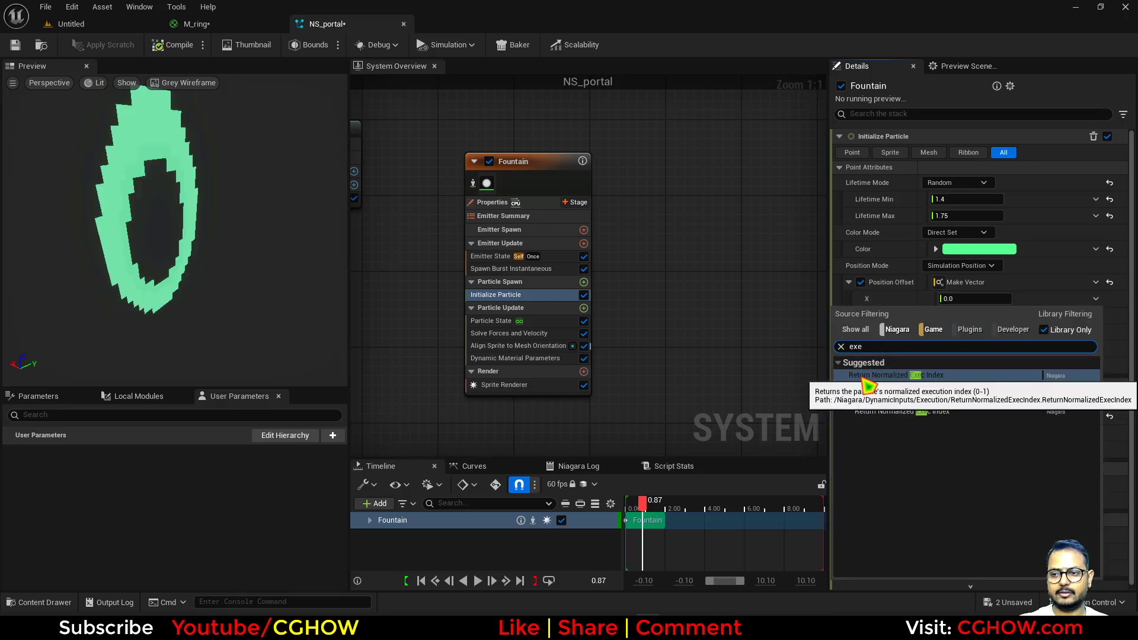
left_click(866, 376)
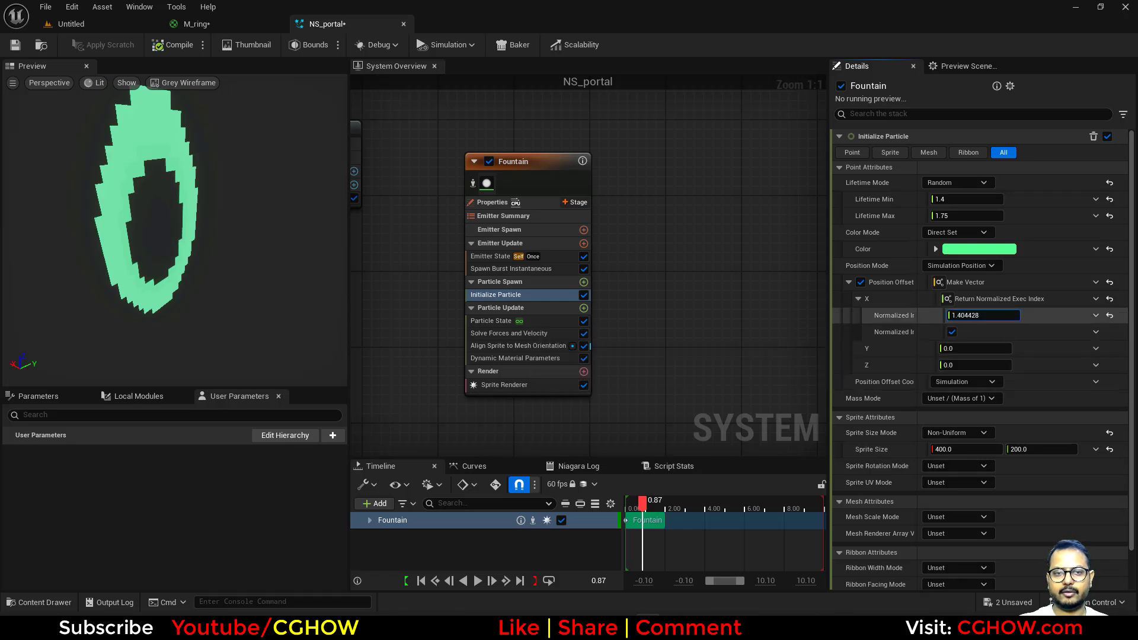
left_click_drag(951, 315, 1001, 316)
left_click_drag(284, 300, 190, 236)
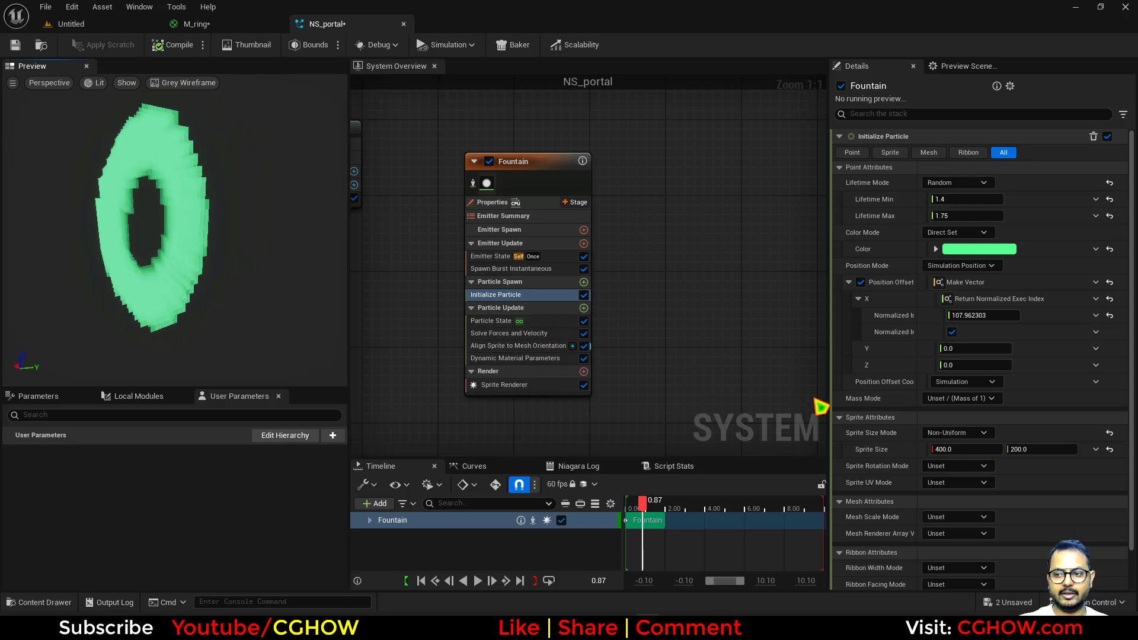
Step: Add the Scale Sprite Size module to Particle Update
left_click(584, 309)
type("si")
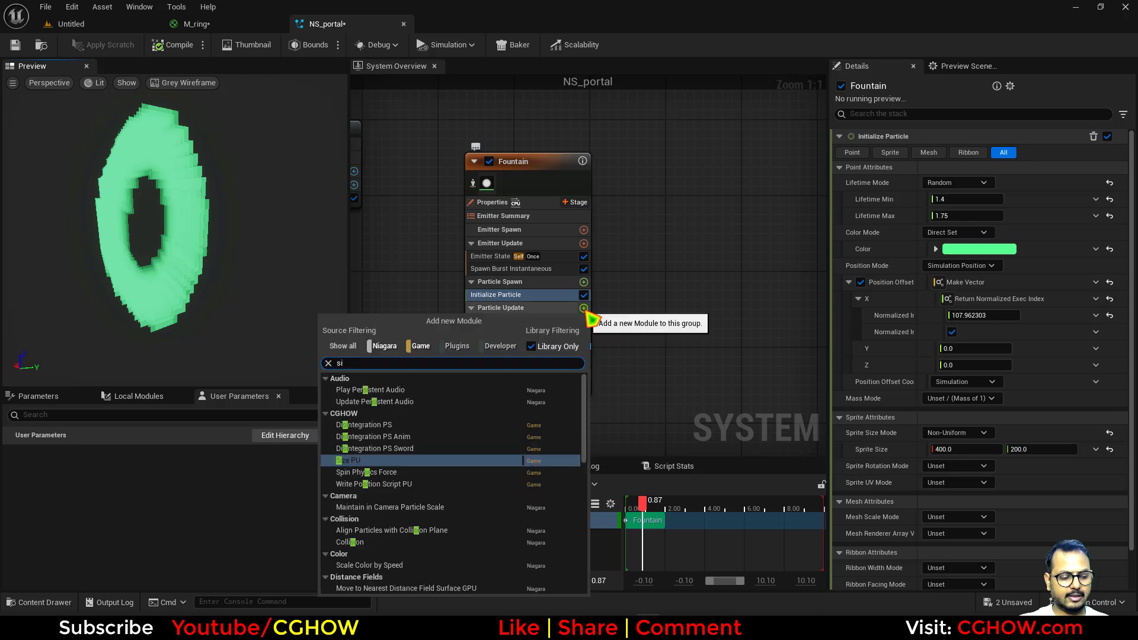
type("ze")
left_click(394, 525)
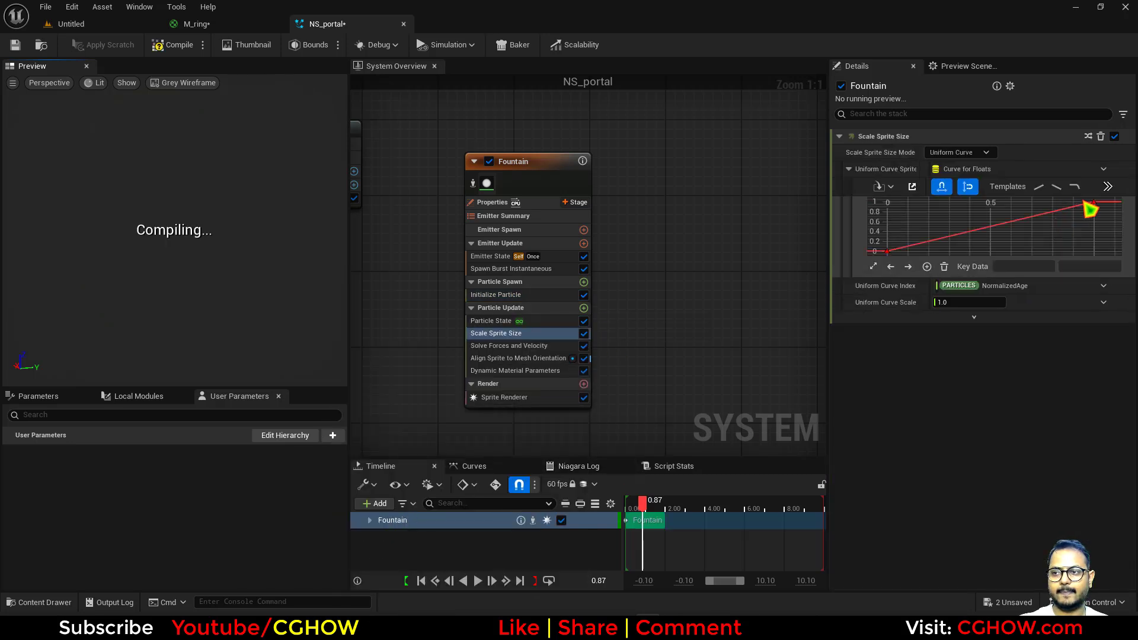
Step: Set Scale Sprite Size's Uniform Curve Index to Return Normalized Exec Index and check the nested rings in the preview
left_click(1105, 287)
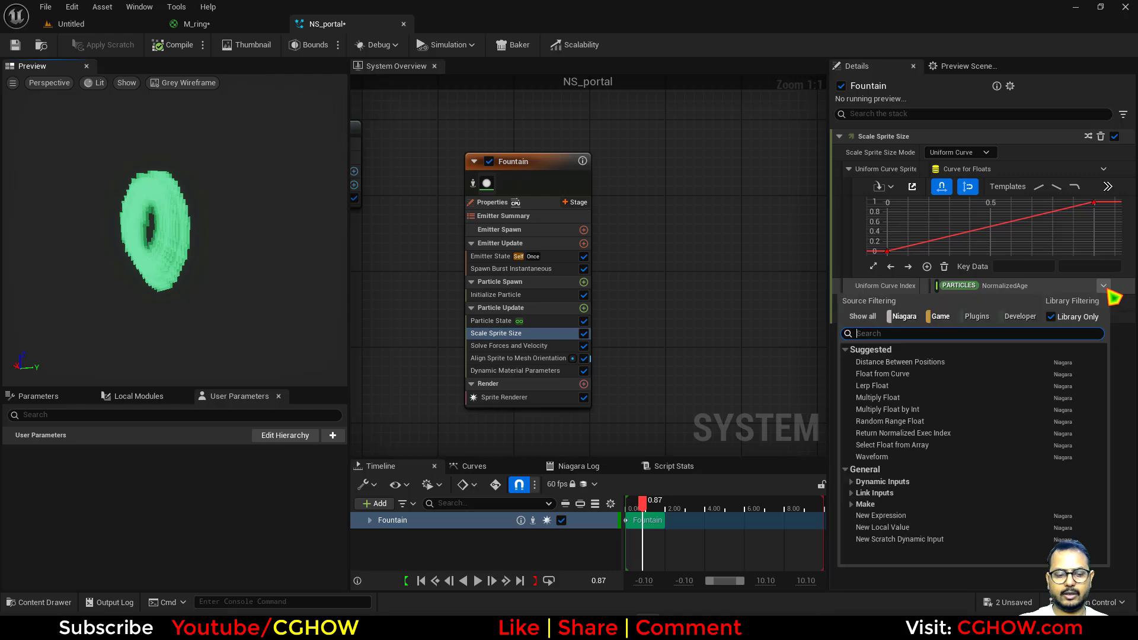
type("ed Exec")
left_click(853, 364)
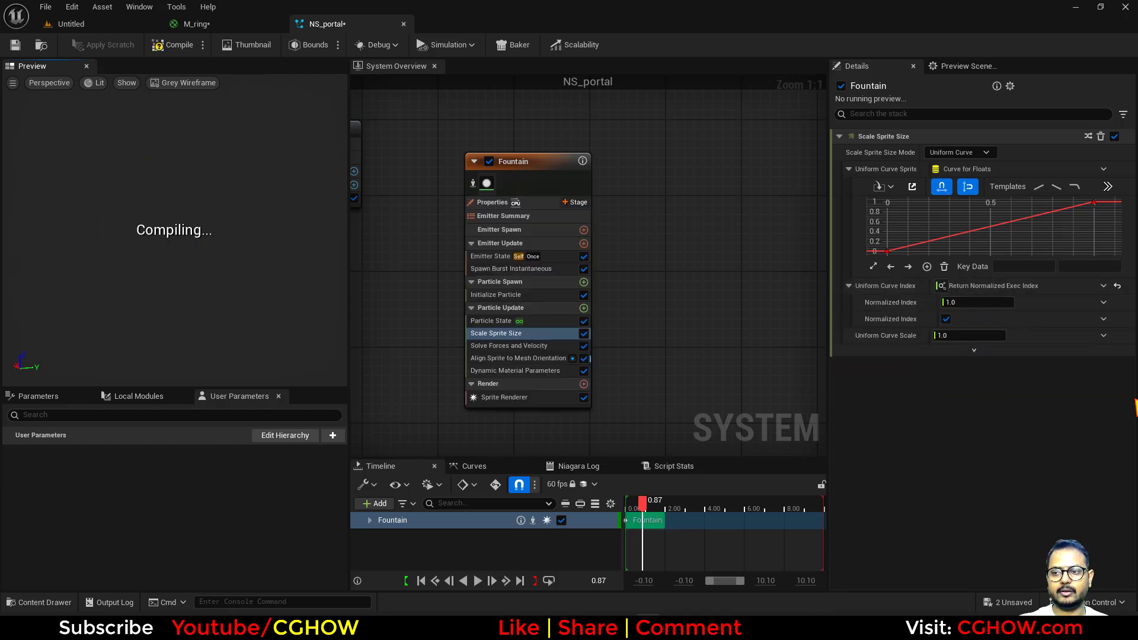
mouse_move(193, 263)
left_mouse_down()
mouse_move(94, 264)
mouse_move(190, 267)
mouse_move(202, 279)
left_mouse_up()
scroll(191, 273, "down", 5)
left_click_drag(273, 258, 216, 291)
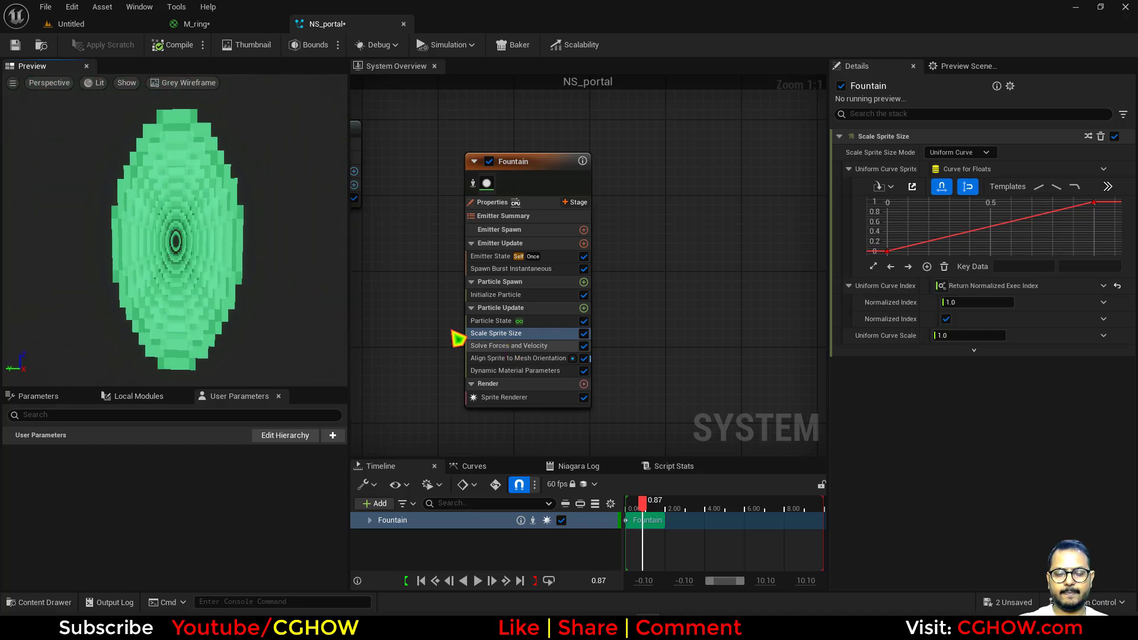
Step: Set the normalized index of the X position offset in Initialize Particle to about 85, checking the portal's depth in the preview
left_click(483, 296)
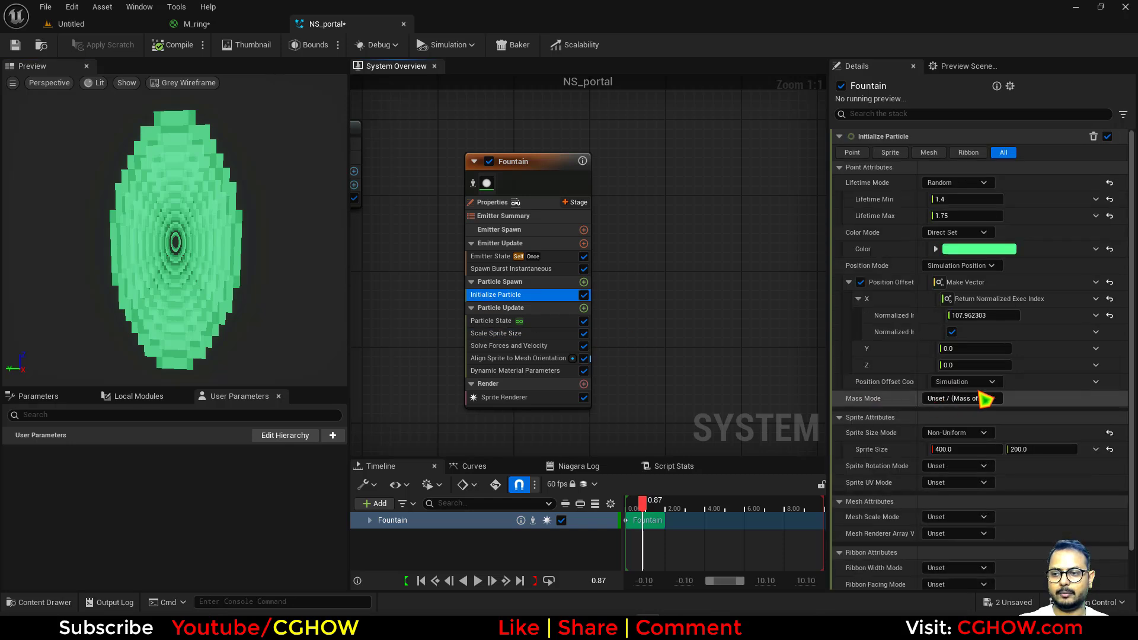
left_click_drag(983, 315, 924, 315)
mouse_move(234, 315)
left_mouse_down()
mouse_move(296, 314)
mouse_move(248, 314)
left_mouse_up()
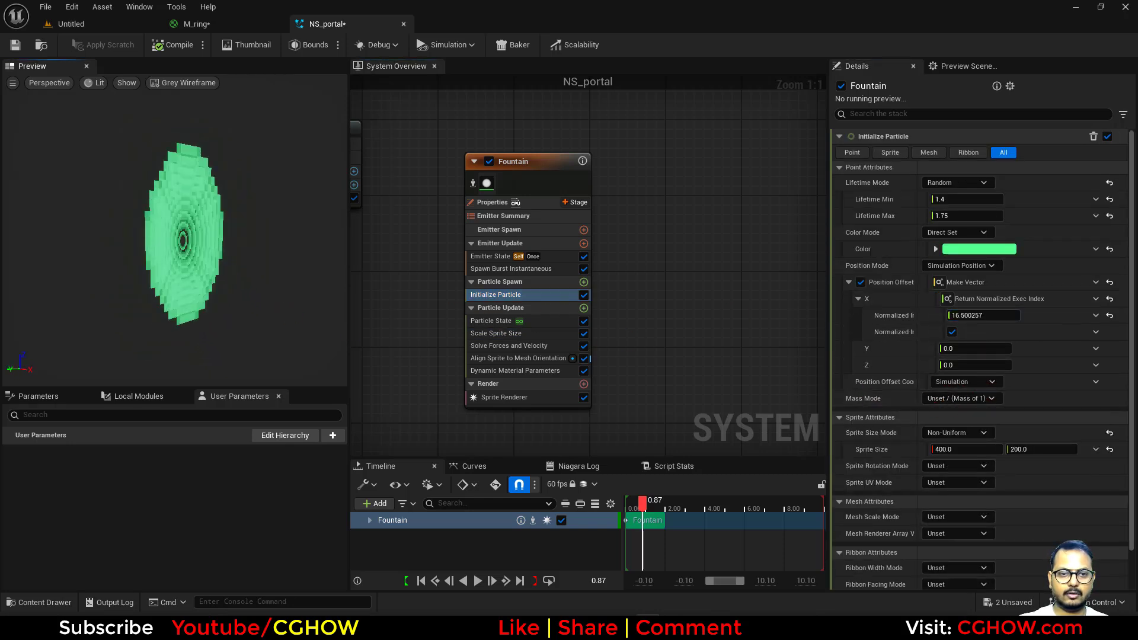
left_click_drag(961, 315, 1007, 315)
left_click_drag(342, 292, 267, 293)
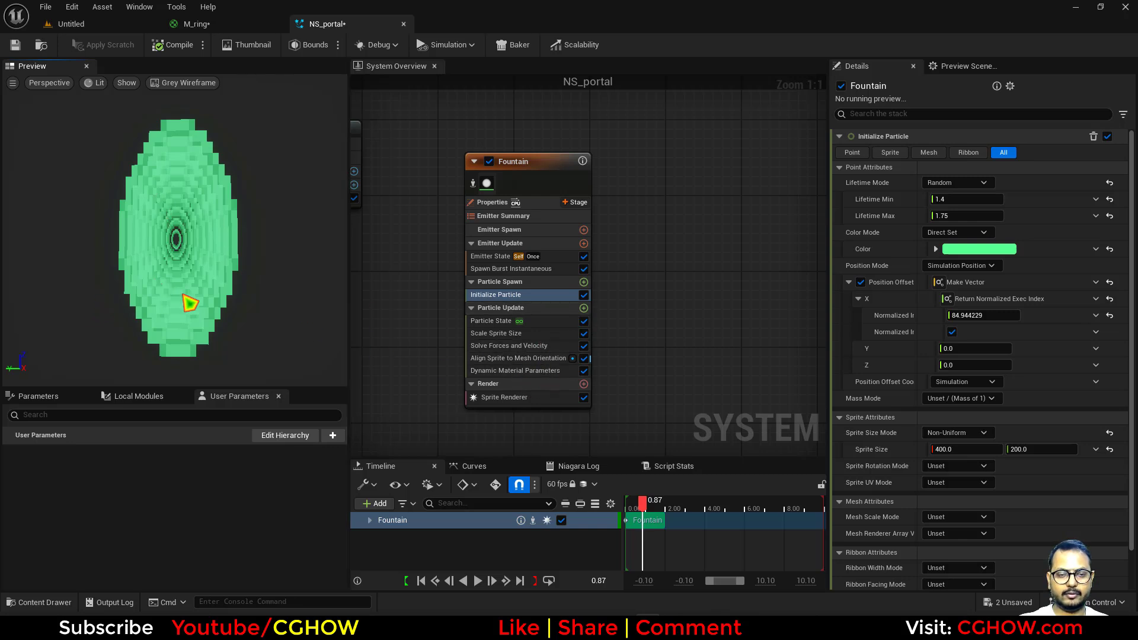
left_click_drag(183, 295, 237, 288)
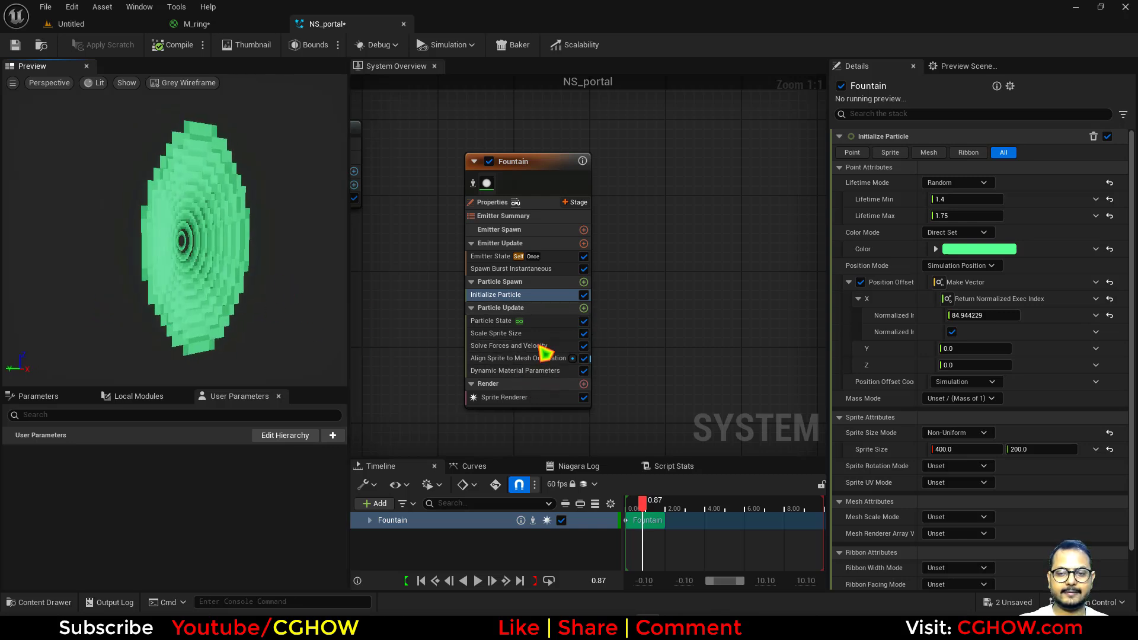
Step: Add the Scale Color module to Particle Update and set its Scale RGB to Vector from Float
left_click(584, 309)
type("sca")
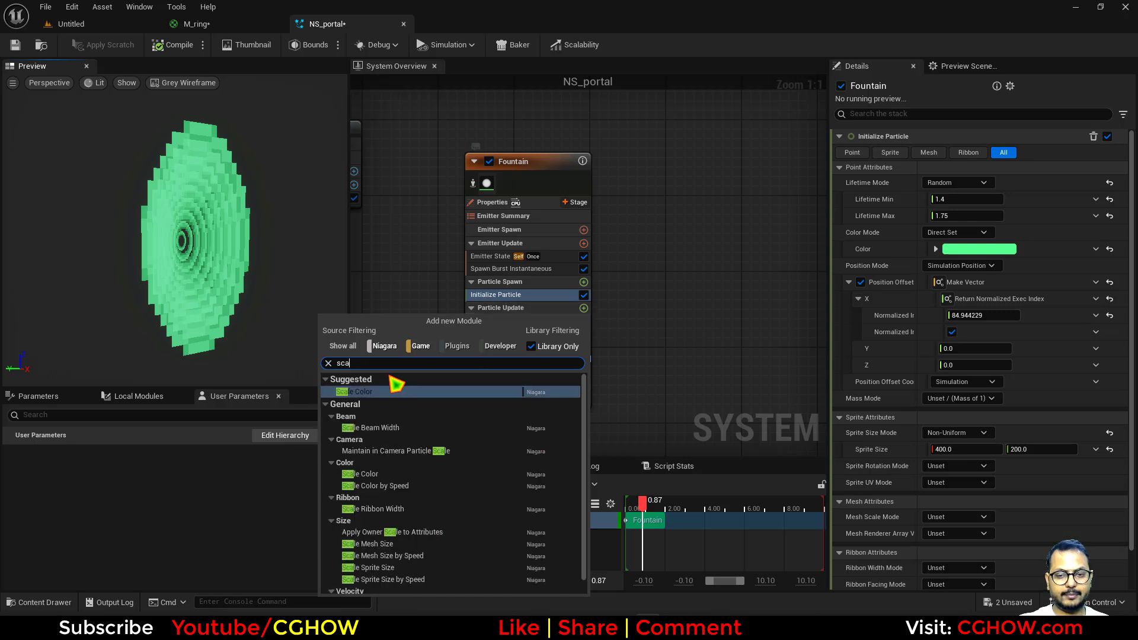
left_click(353, 395)
left_click(1103, 170)
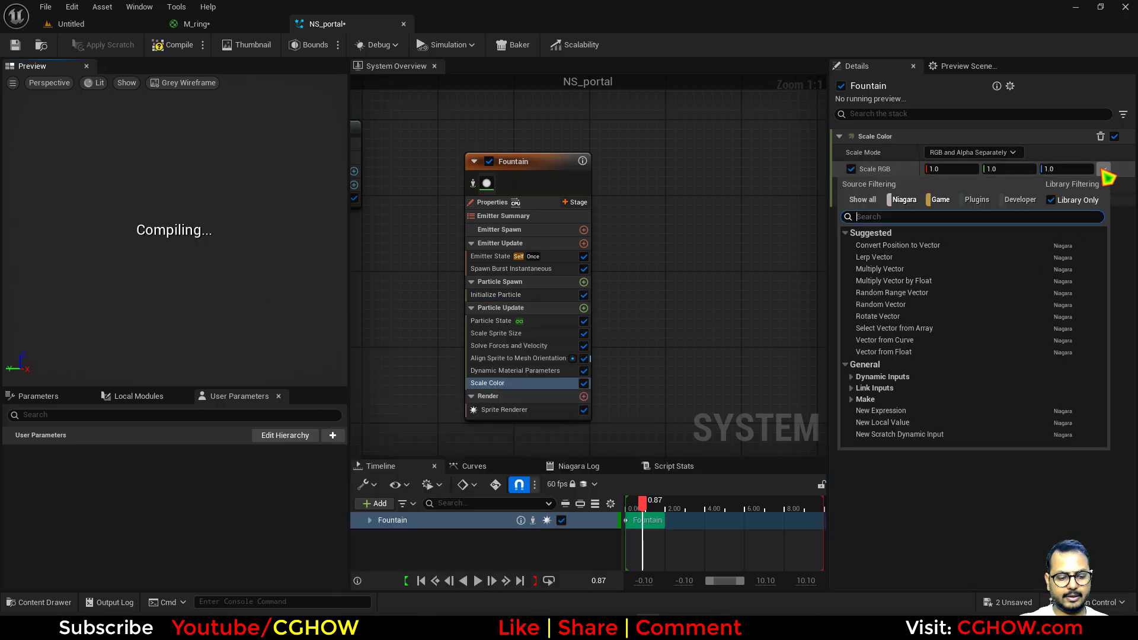
type("flo")
left_click(903, 259)
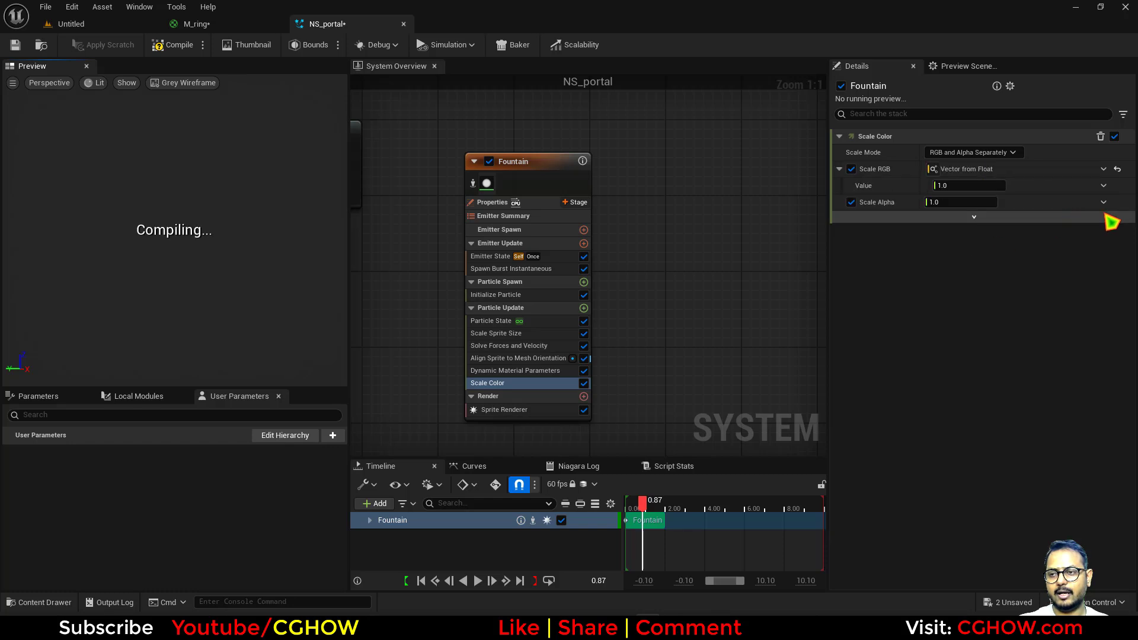
Step: Set the Scale RGB value to Float from Curve with its CurveIndex driven by Return Normalized Exec Index
left_click(1104, 186)
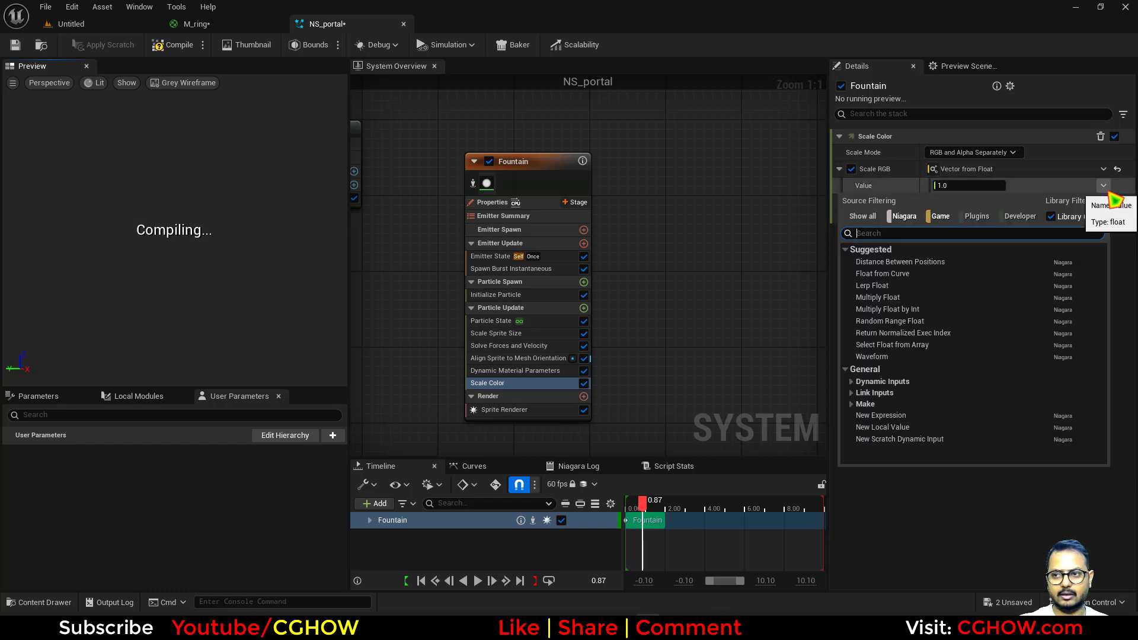
left_click(919, 274)
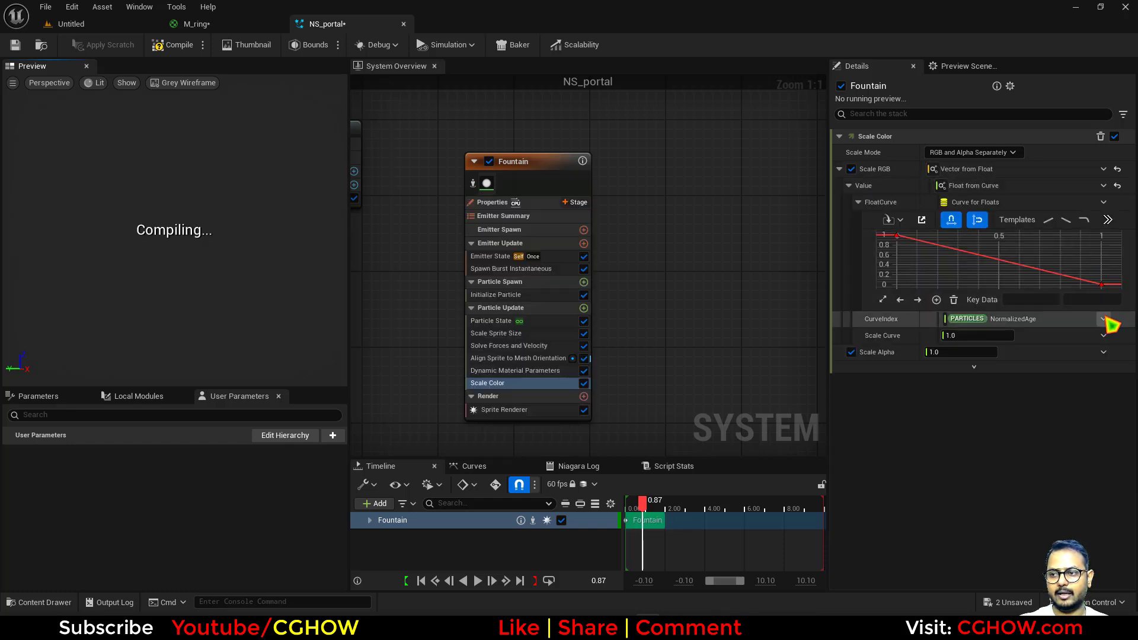
left_click(1103, 319)
type("exec")
left_click(898, 395)
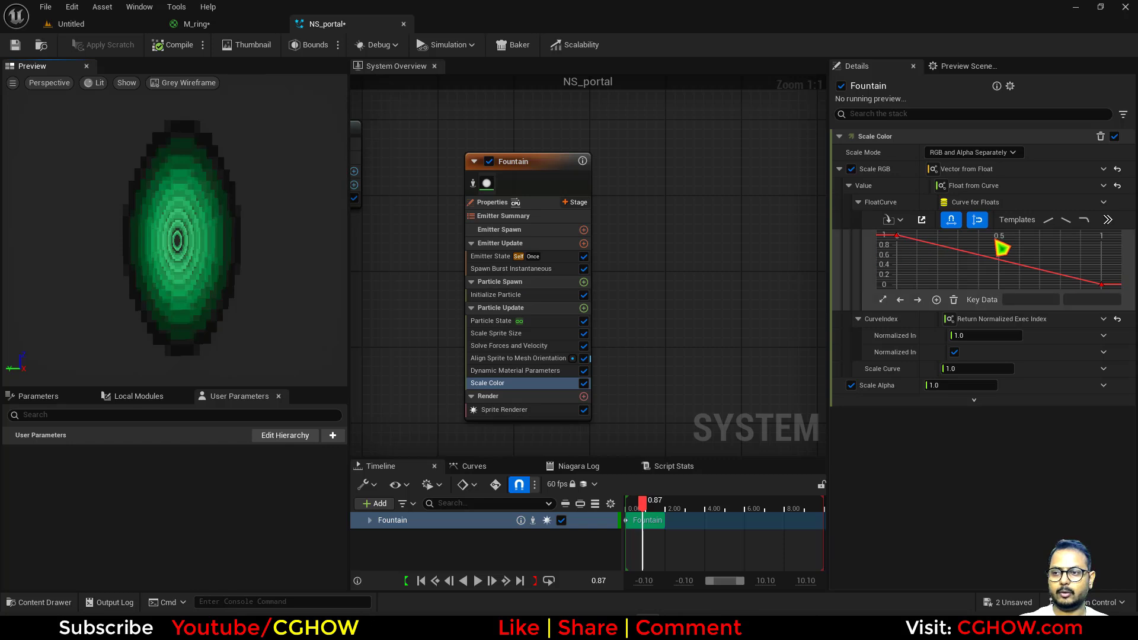
Step: Apply the rising linear template to the Scale Color curve and bend its tangents so the brightness climbs mostly near the outer rings
left_click(1048, 220)
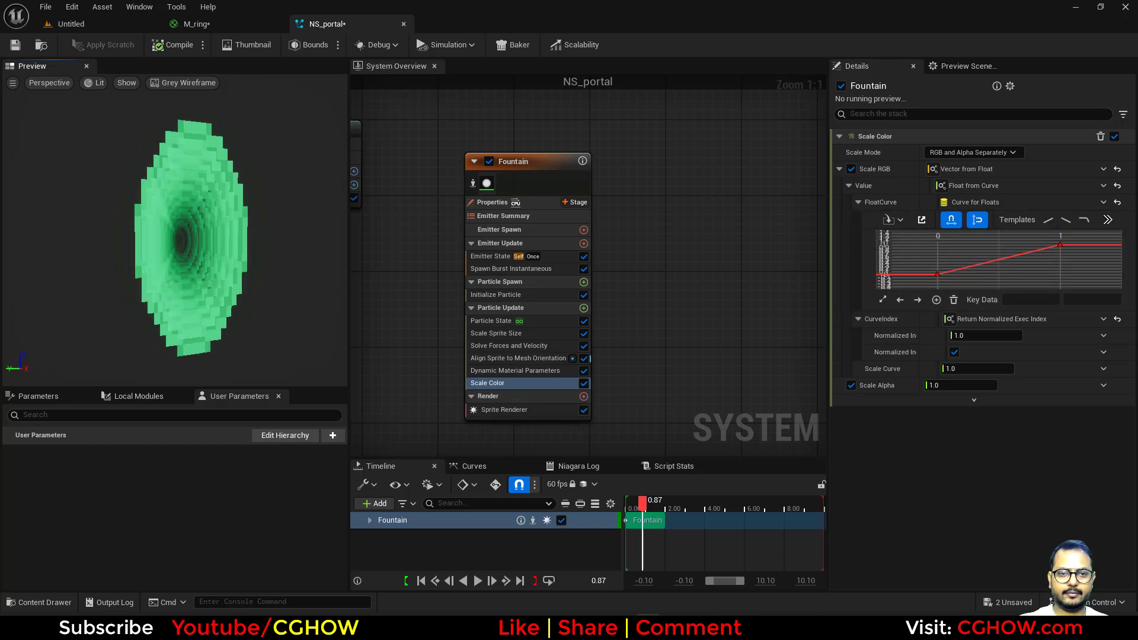
left_click(937, 274)
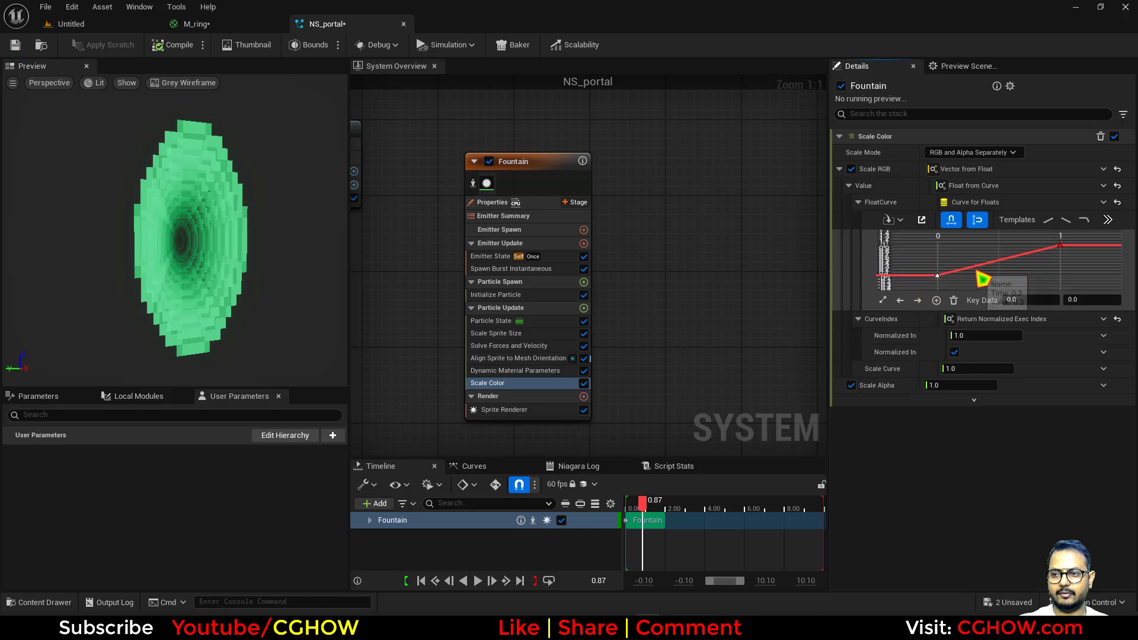
key("1")
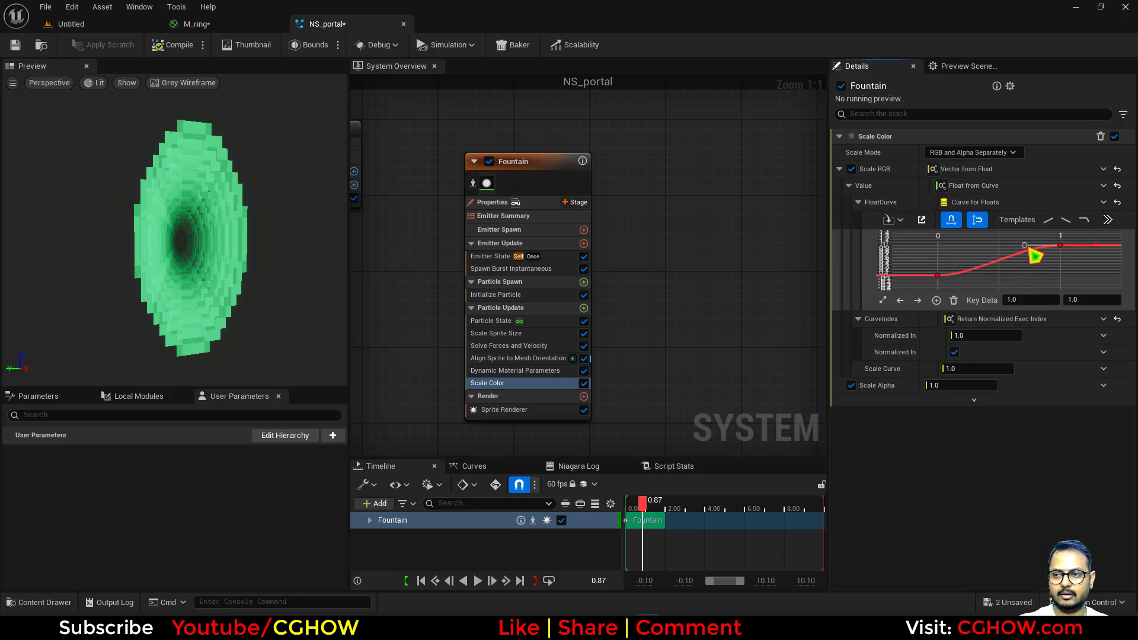
mouse_move(1030, 250)
left_mouse_down()
mouse_move(1038, 294)
mouse_move(1026, 270)
left_mouse_up()
left_click_drag(208, 276, 178, 275)
Step: Raise the first key of the Scale Sprite Size curve to about 0.69 to widen the portal's inner opening
left_click(520, 333)
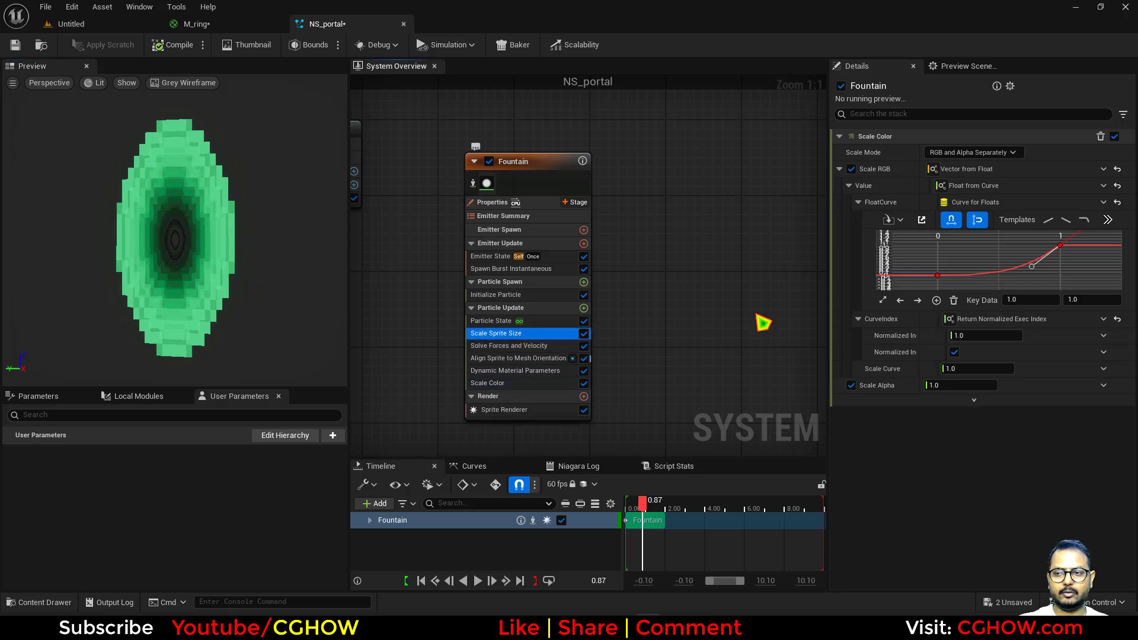
left_click_drag(1073, 268, 1102, 268)
left_click_drag(1088, 267, 1075, 266)
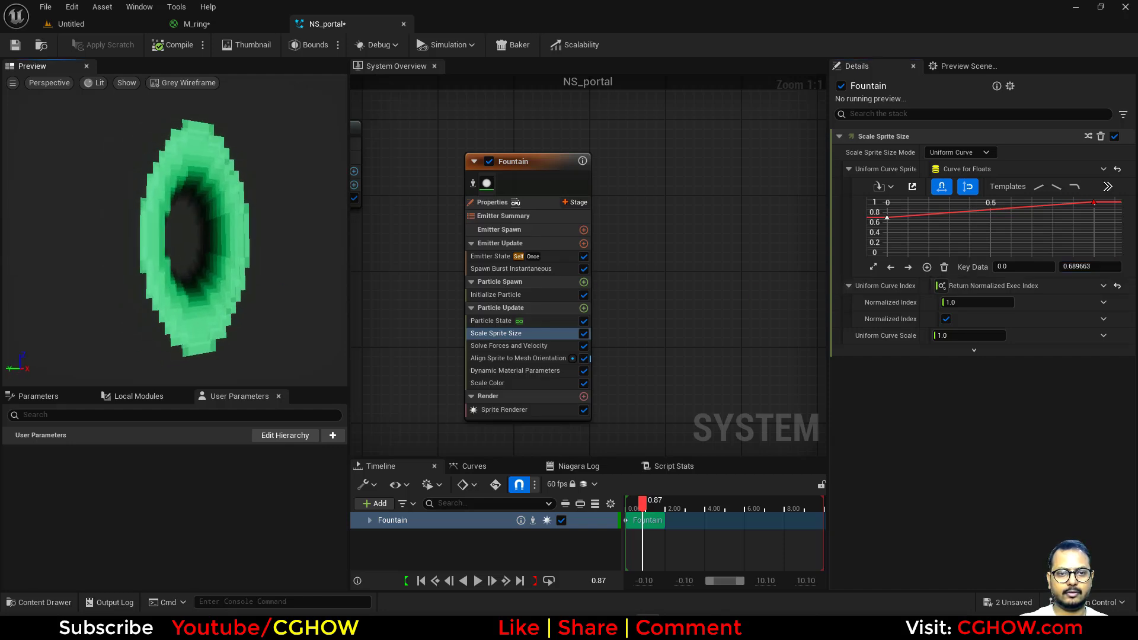
Step: Try several pix values in Dynamic Material Parameters, set pix to 25, and check the portal in the preview
left_click(477, 372)
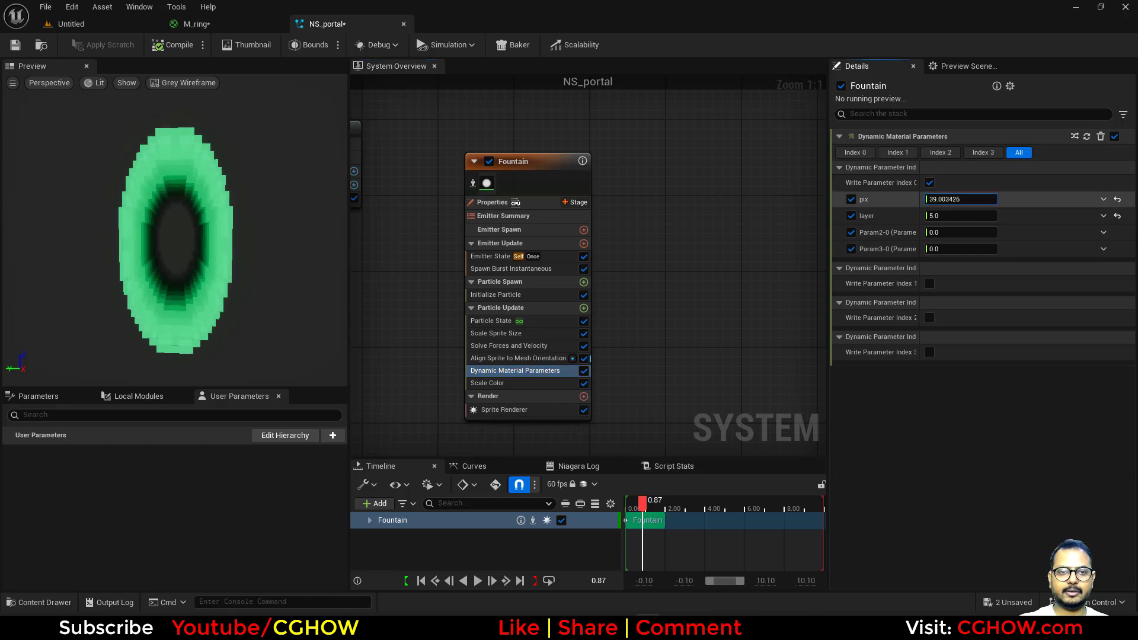
left_click_drag(958, 201, 1001, 200)
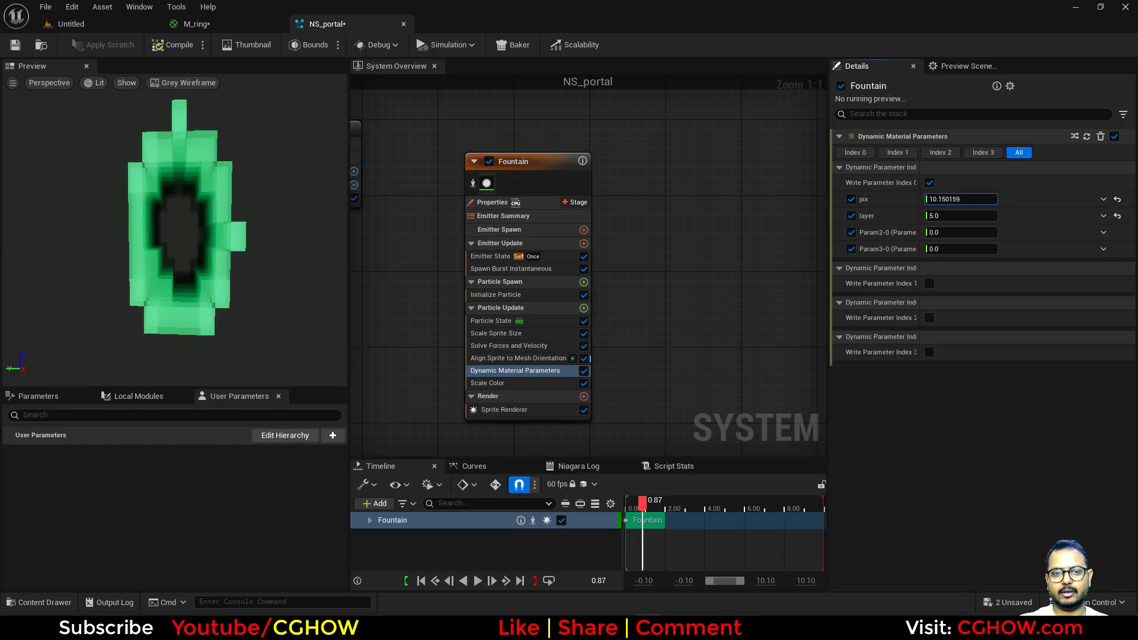
left_click(972, 199)
type("25")
key("Return")
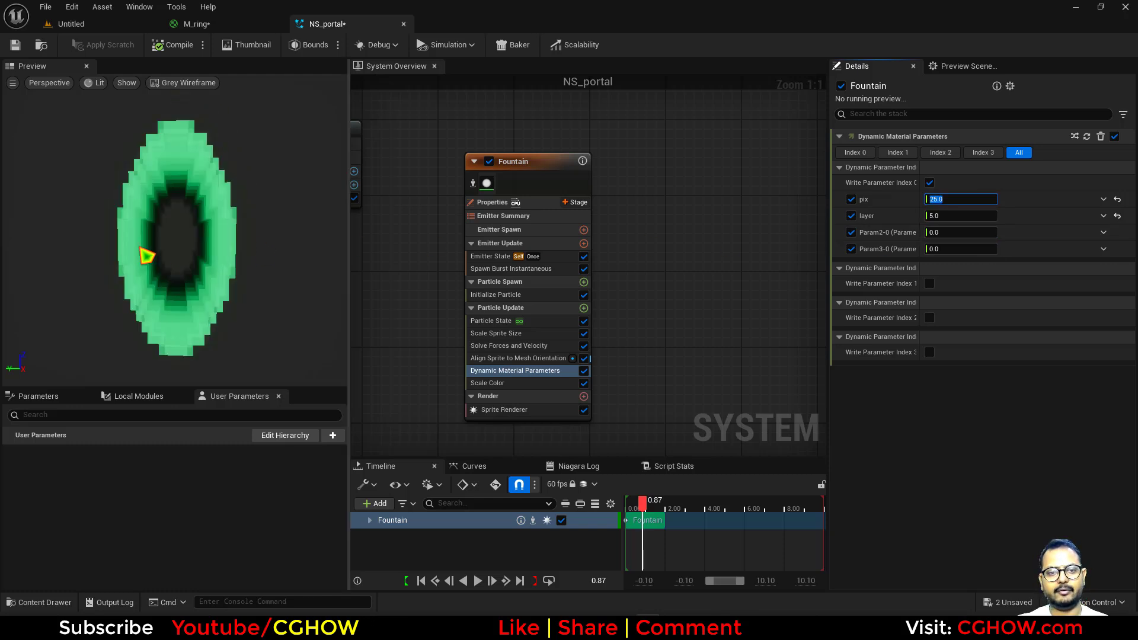
left_click_drag(207, 248, 233, 276)
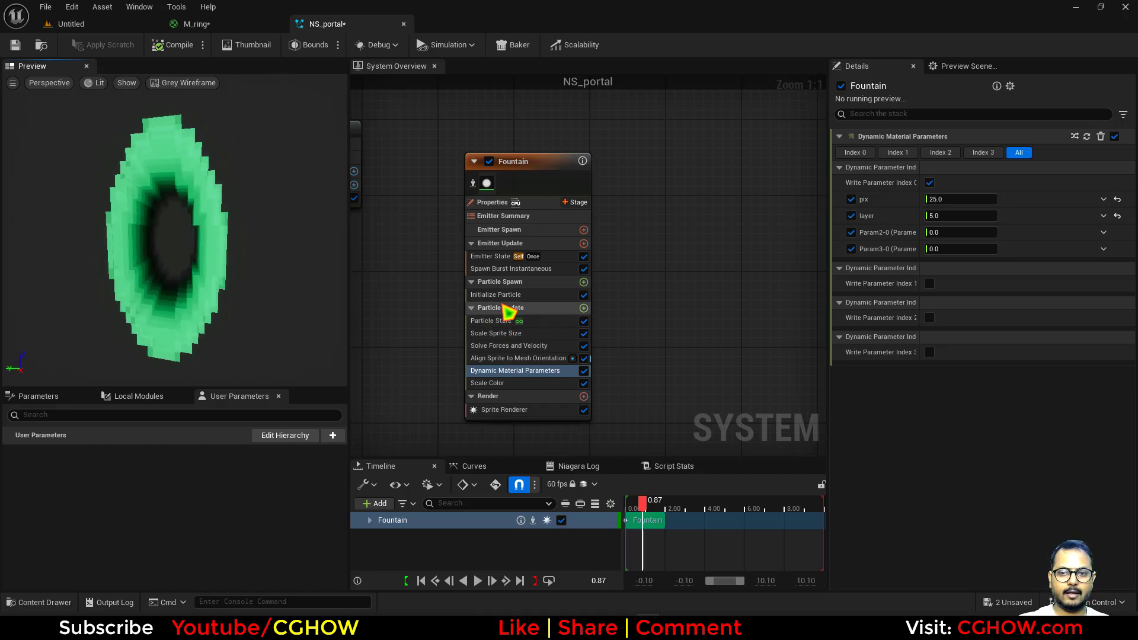
Step: Enlarge the Sprite Size in Initialize Particle to about 691 by 337 and check the portal in the preview
left_click(566, 295)
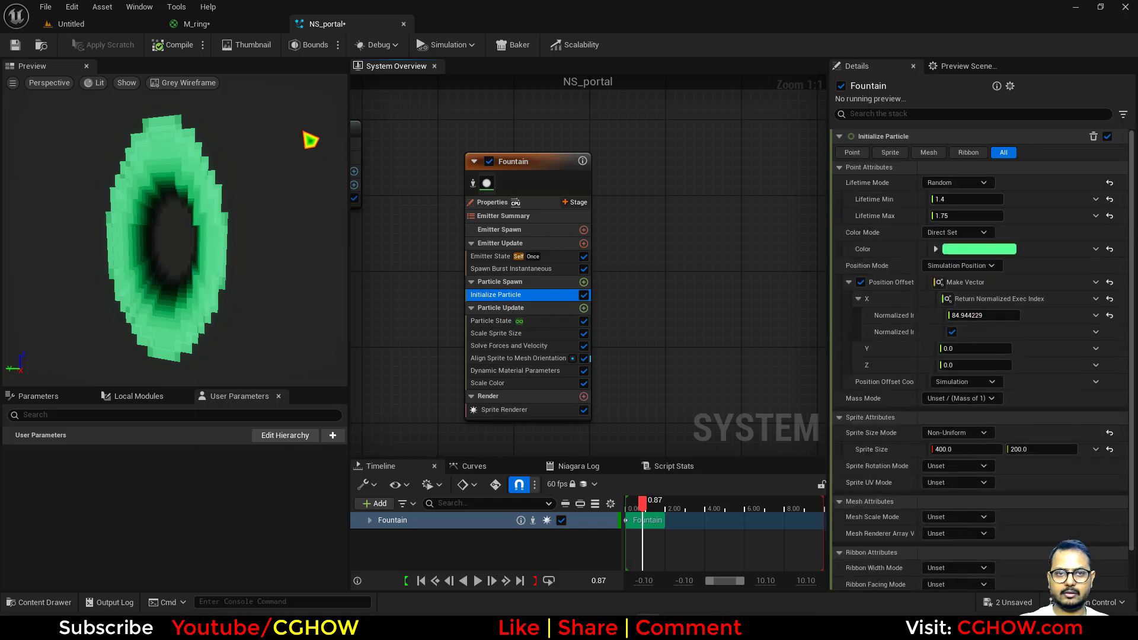
left_click_drag(184, 201, 208, 203)
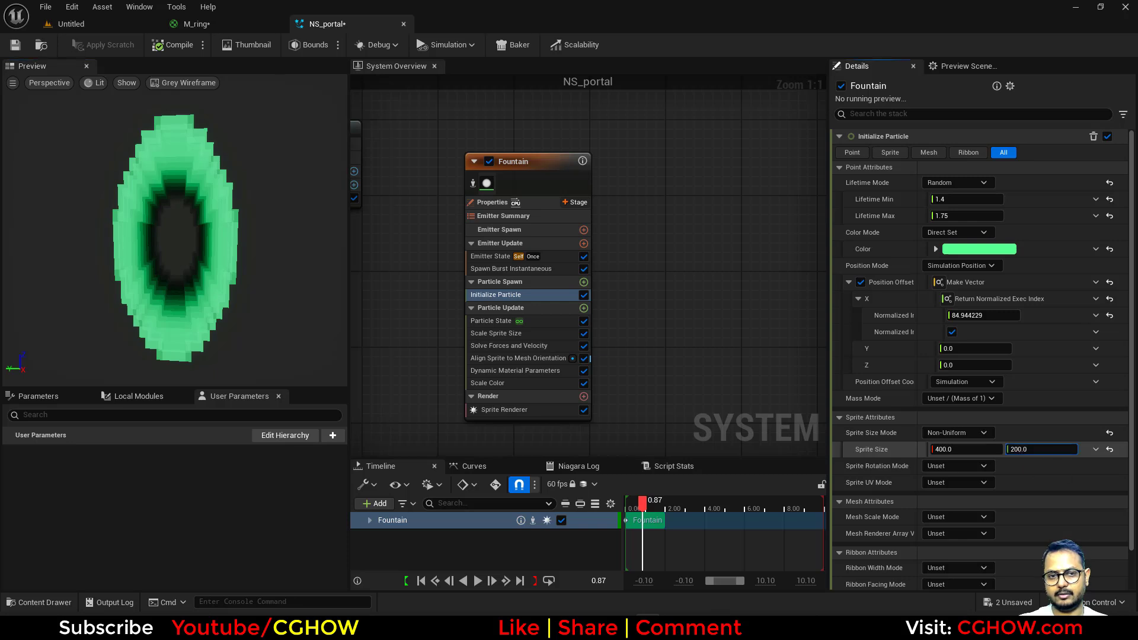
left_click_drag(1011, 451, 984, 450)
left_click_drag(186, 244, 222, 275)
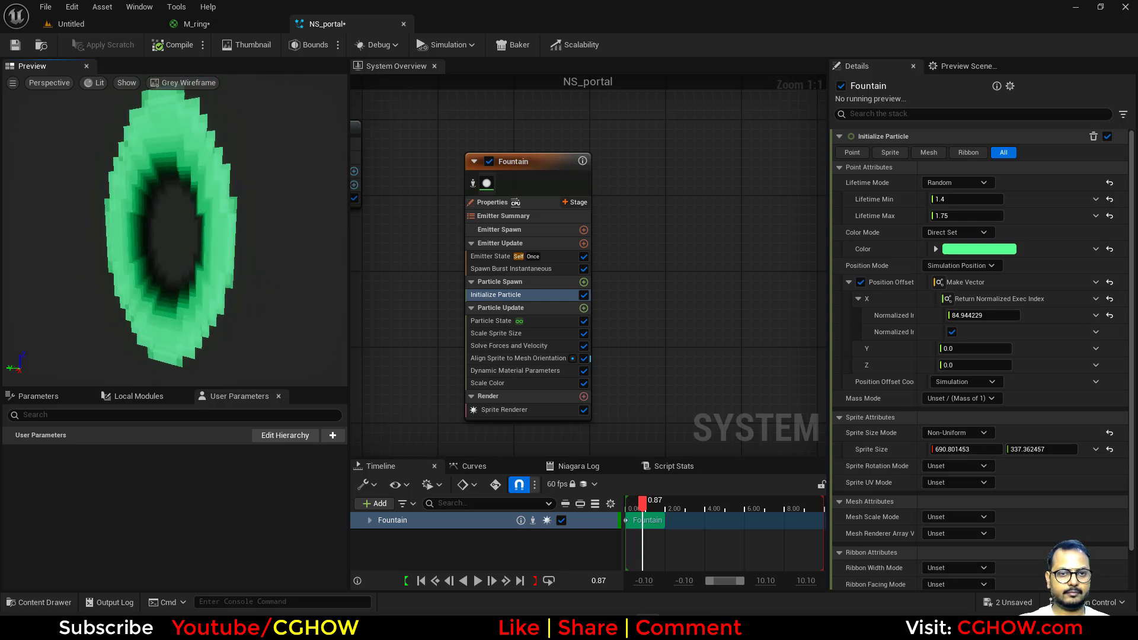
Step: Duplicate the M_ring material in the pixelated_portal folder, opening the copy for editing, and save all unsaved assets
left_click_drag(210, 223, 272, 222)
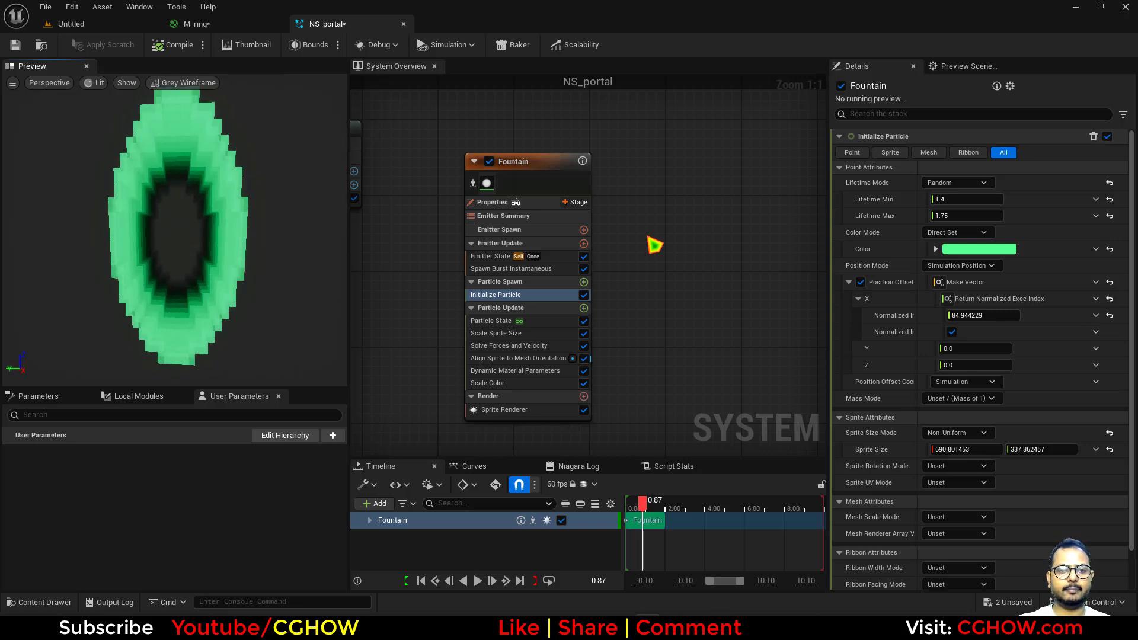
right_click_drag(623, 233, 595, 204)
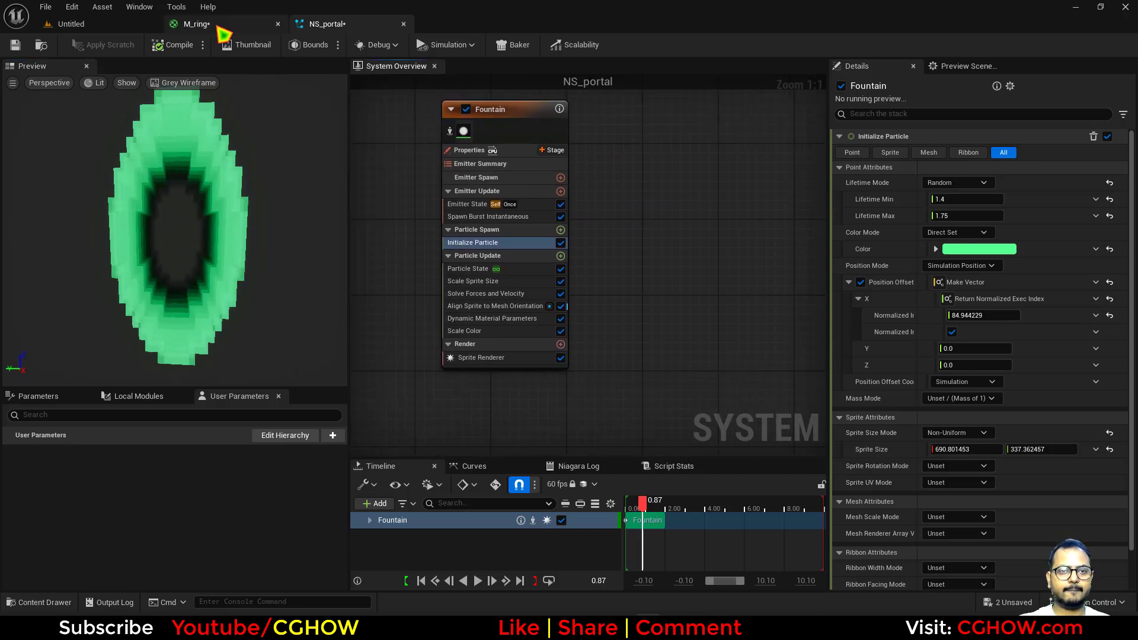
left_click(41, 46)
left_click(244, 261)
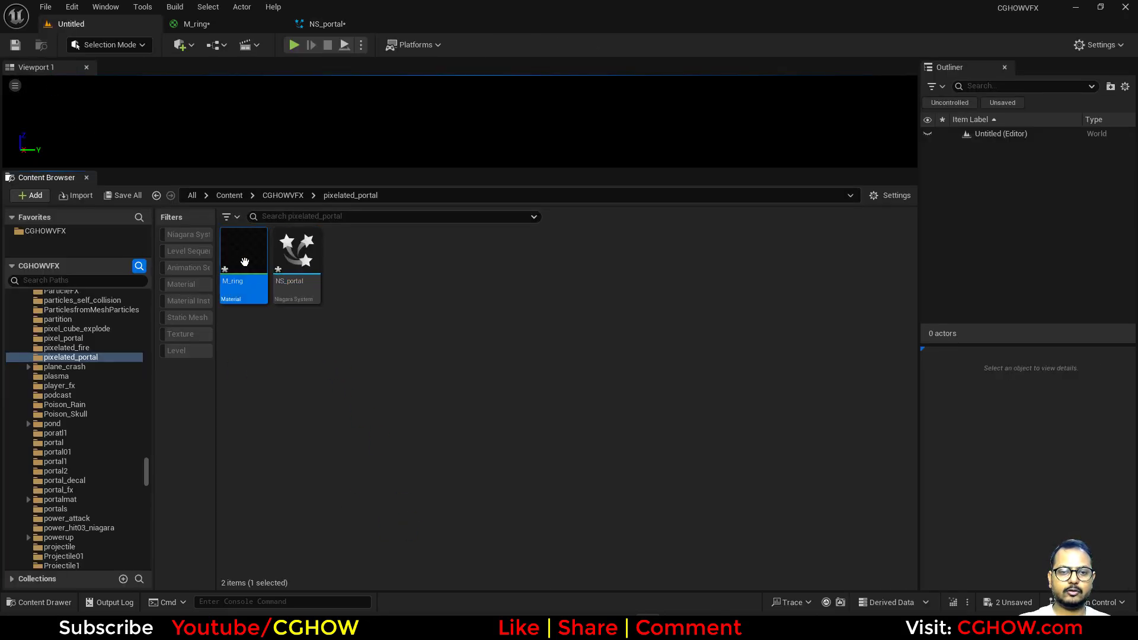
right_click(244, 261)
left_click(314, 347)
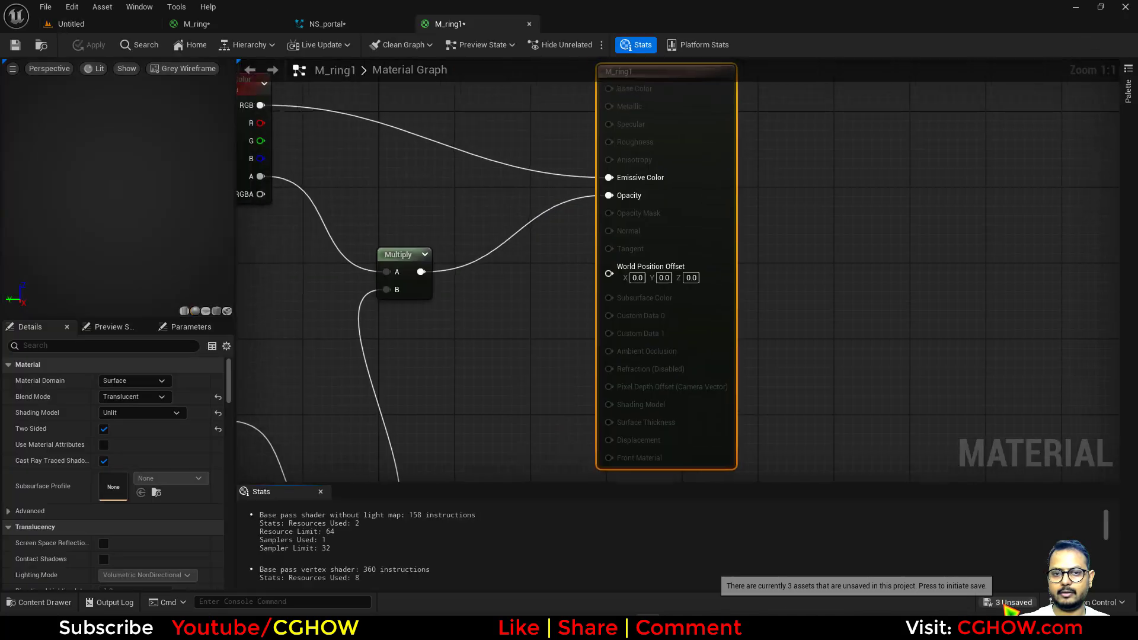
left_click(1007, 602)
left_click(663, 446)
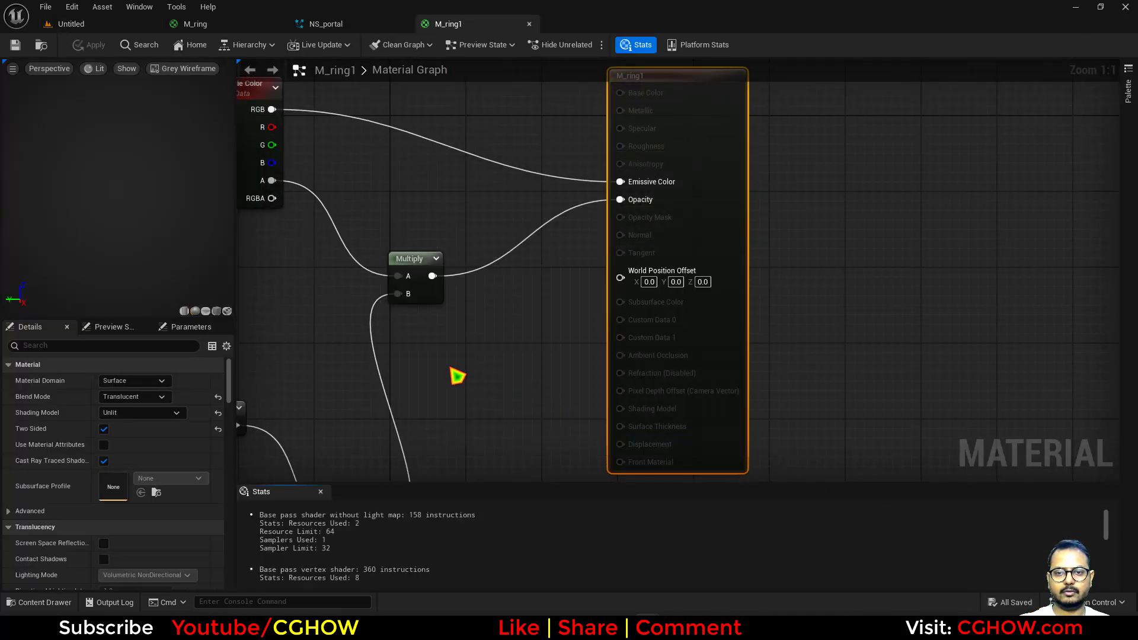
Step: Add a Texture Sample node above the radial gradient nodes in the copied material and assign it the T_aura texture
scroll(457, 375, "down", 4)
right_click_drag(627, 365, 682, 226)
right_click_drag(436, 302, 666, 237)
right_click_drag(505, 296, 456, 481)
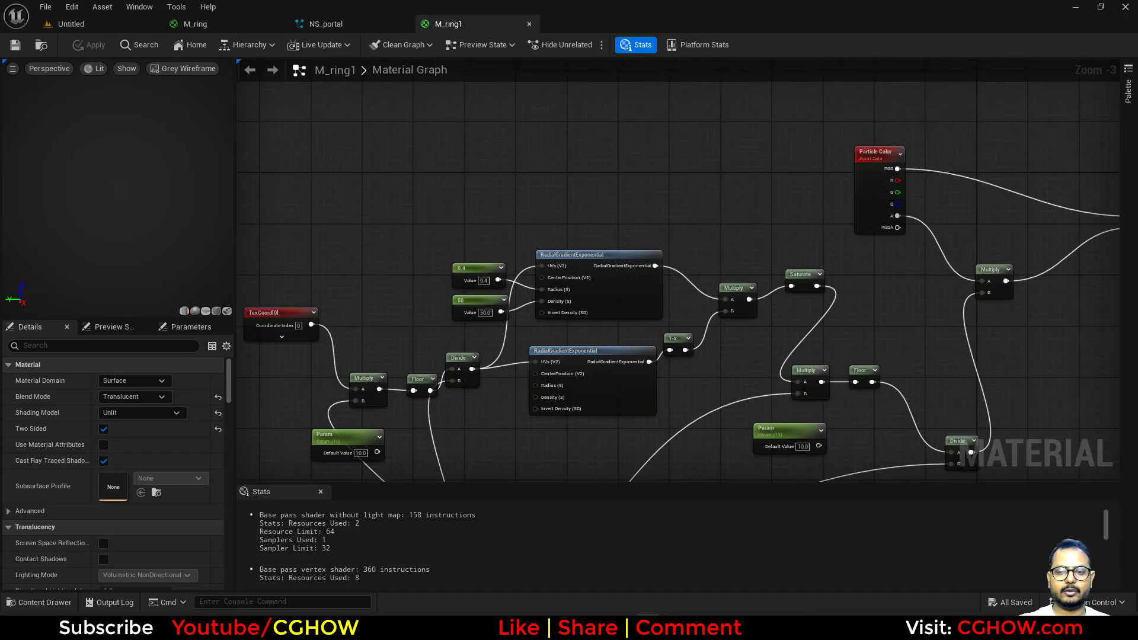
right_click_drag(506, 182, 473, 321)
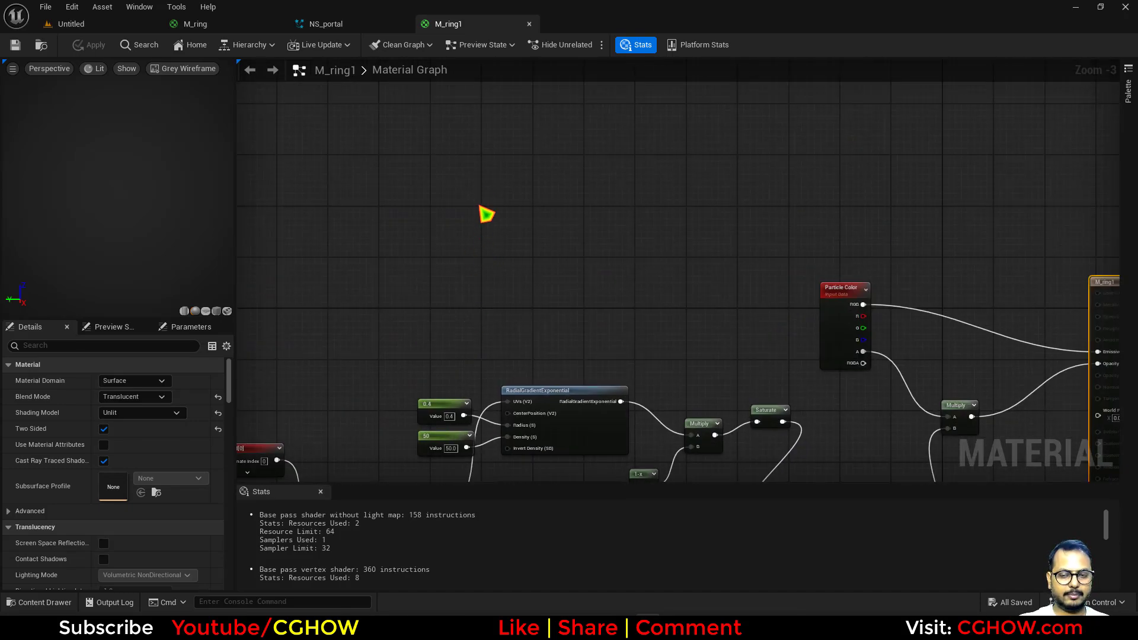
left_click(485, 214)
left_click(164, 481)
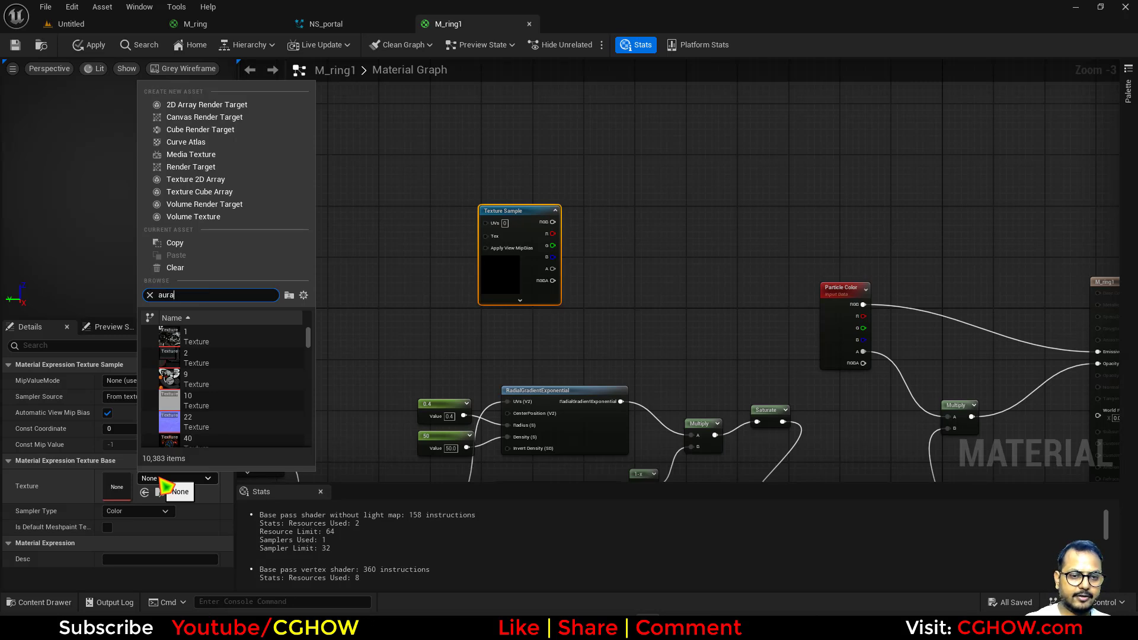
scroll(231, 434, "down", 3)
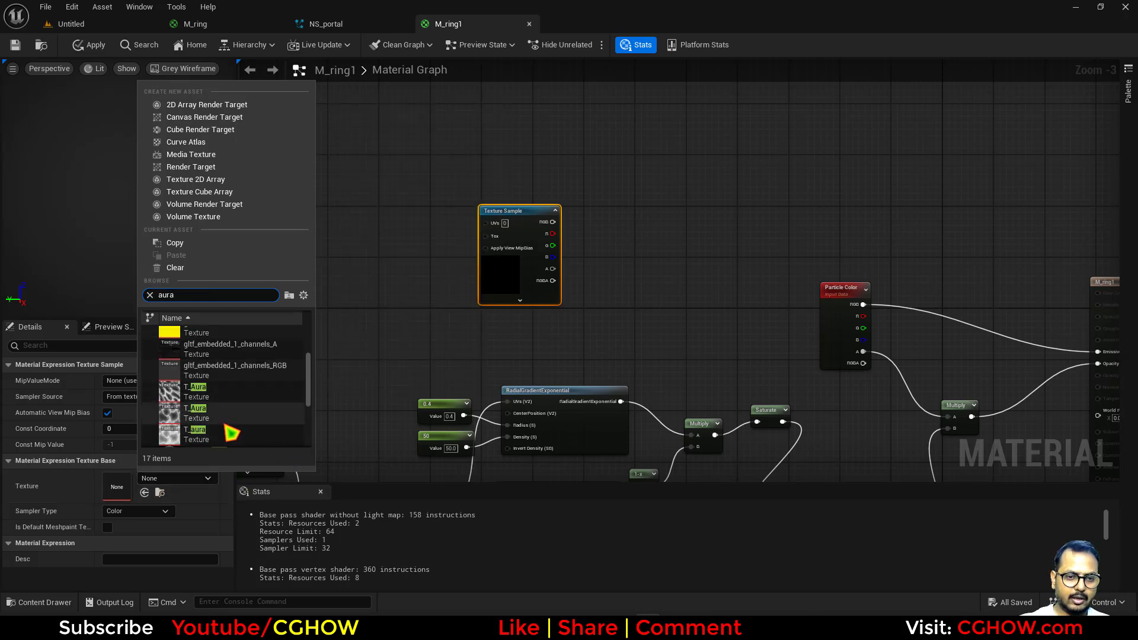
left_click(213, 440)
Step: Add a VectorToRadialValue node beside the T_aura Texture Sample in the material graph
right_click_drag(530, 304, 628, 324)
right_click(401, 175)
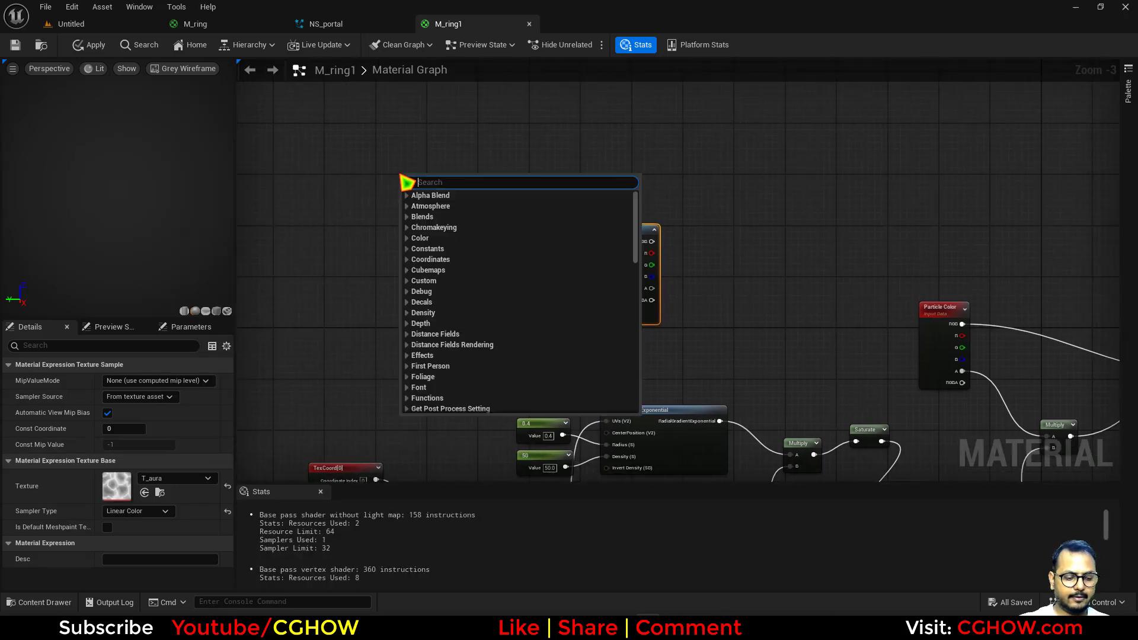
type("vectortora")
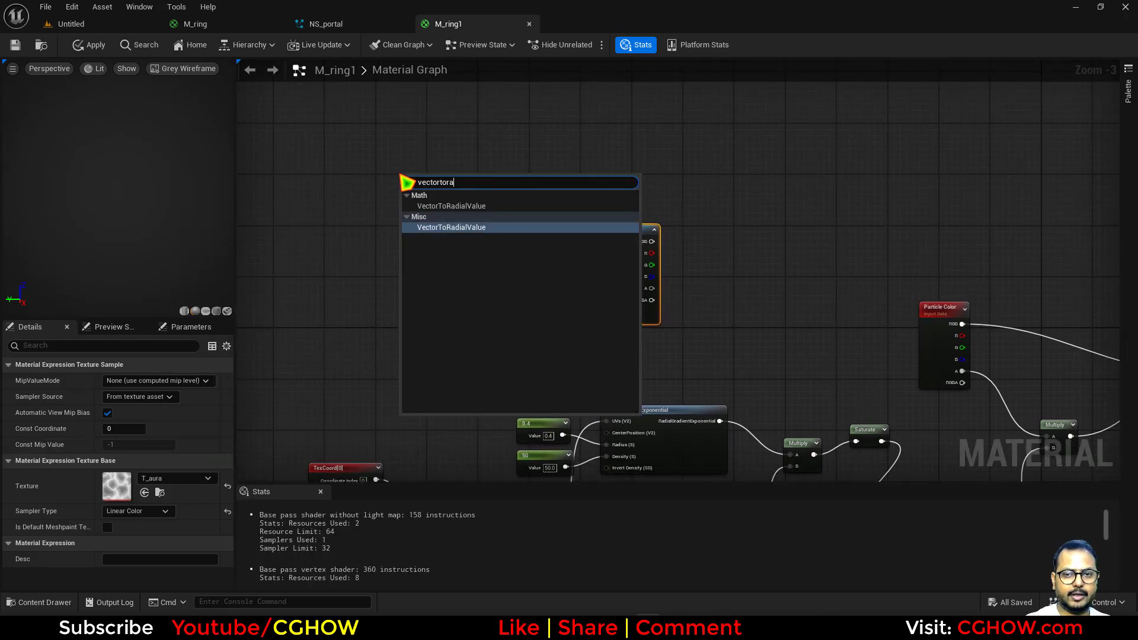